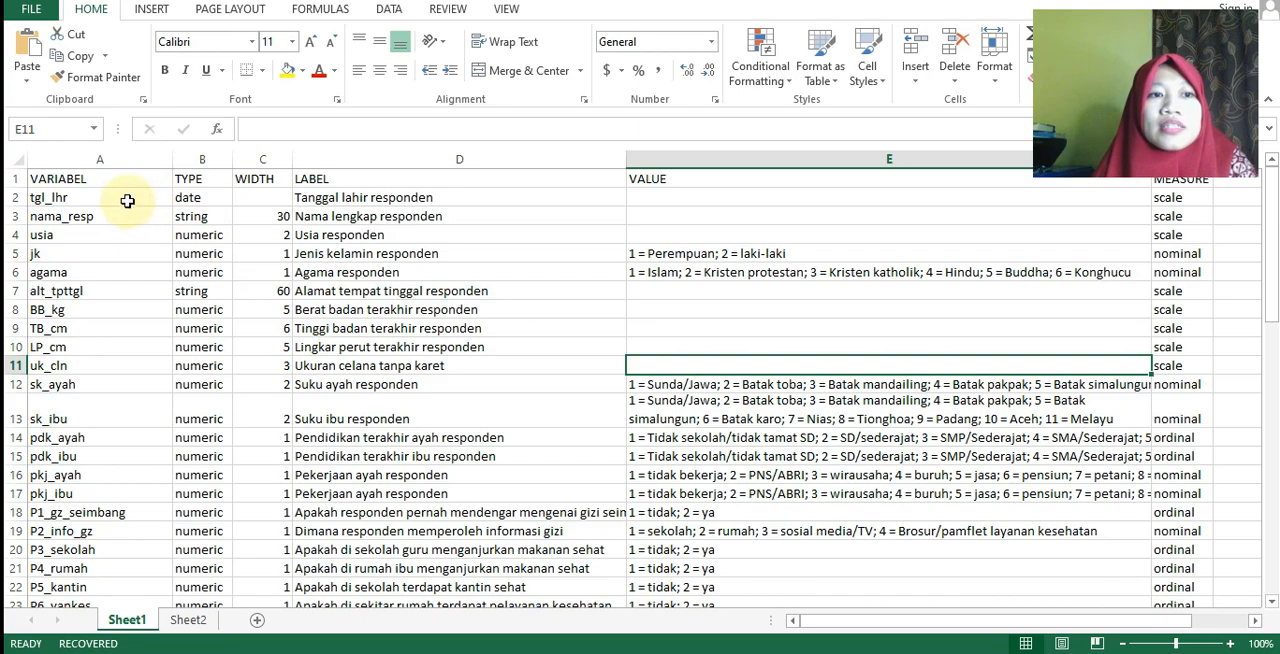
Copy the variable names in cells A2:A63 of Sheet1 and switch to the empty dataset in IBM SPSS Statistics.
left_click(128, 197)
scroll(128, 197, "down", 16)
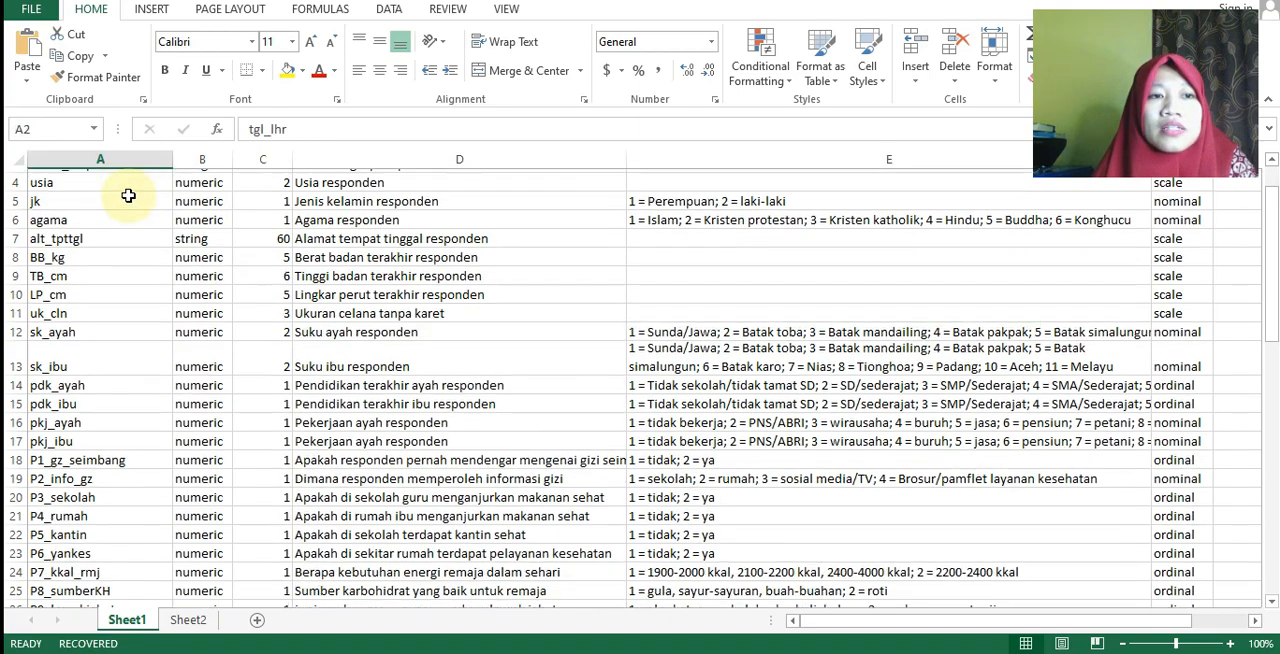
scroll(123, 212, "down", 2)
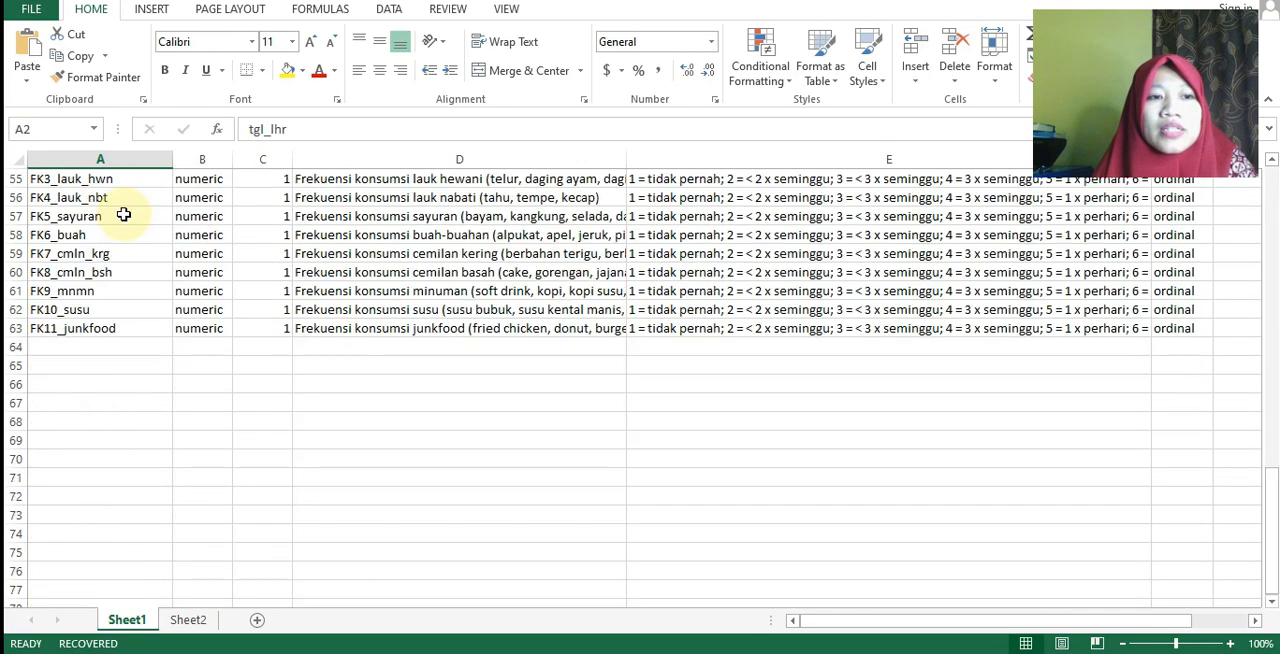
scroll(125, 215, "up", 18)
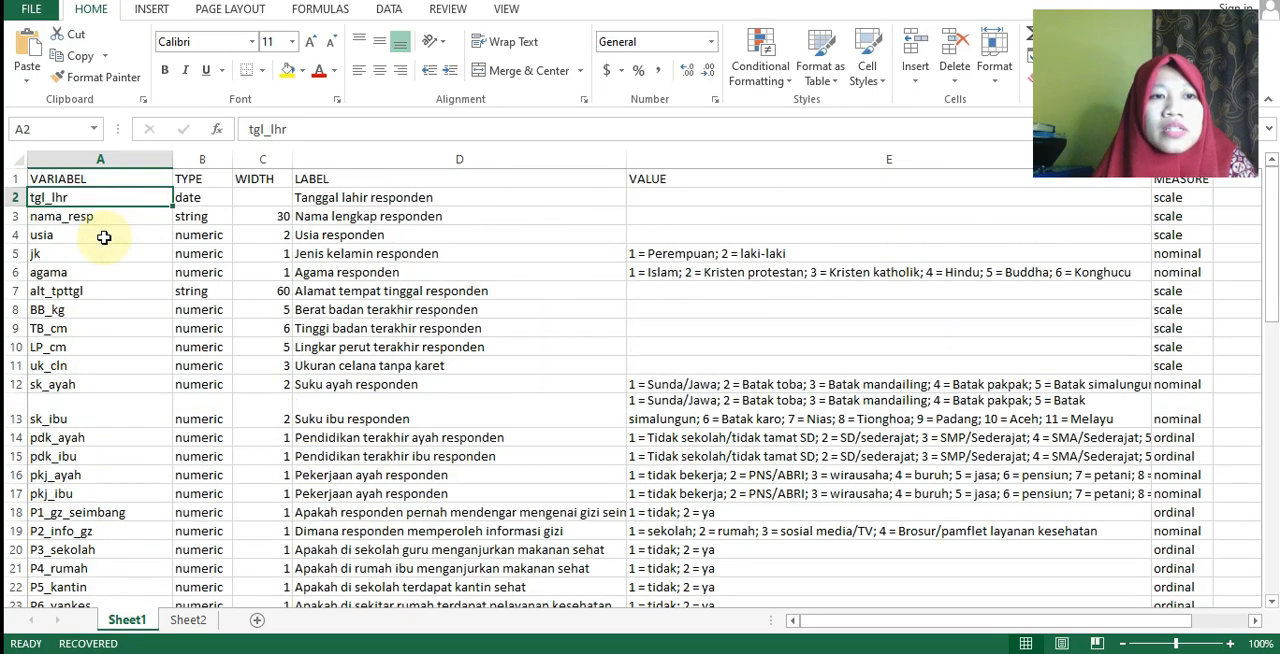
left_click(103, 216)
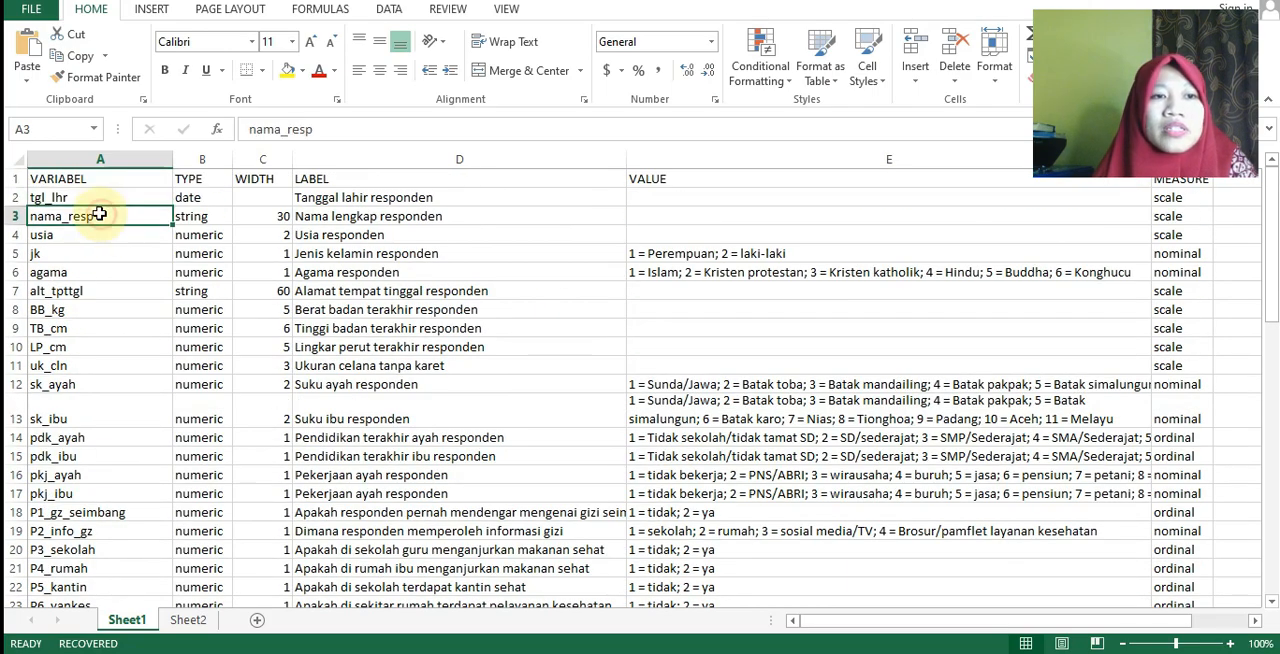
left_click_drag(90, 198, 88, 527)
key("ctrl+c")
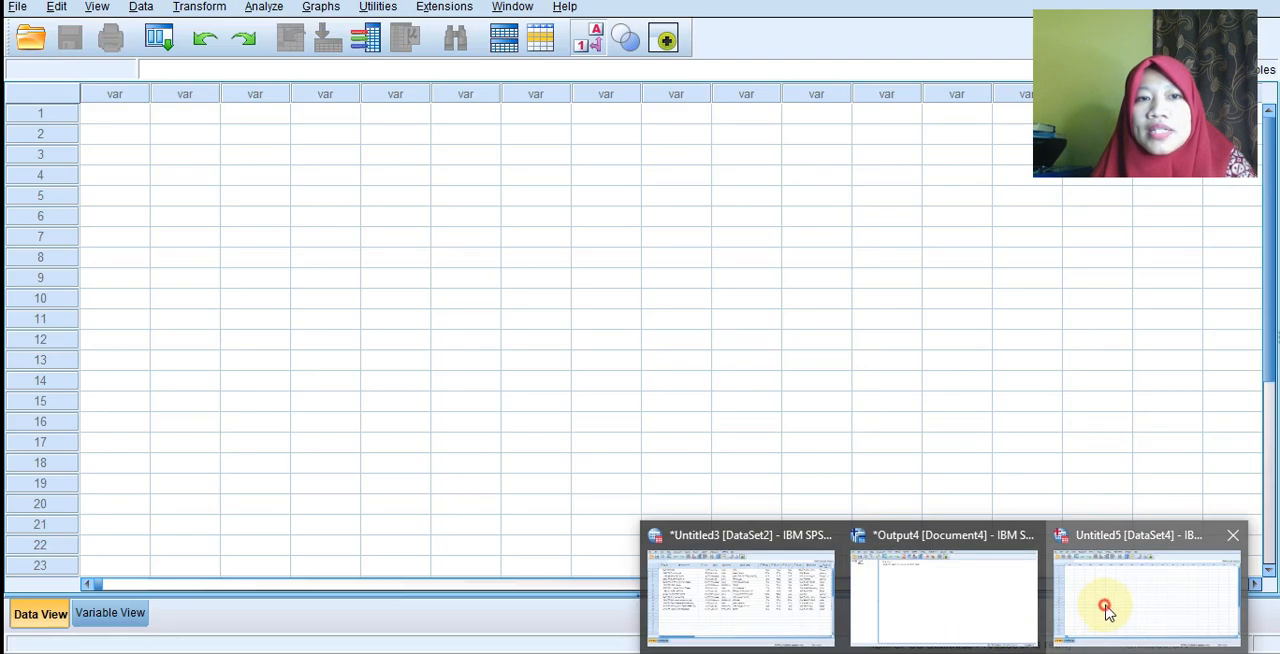
left_click(1108, 600)
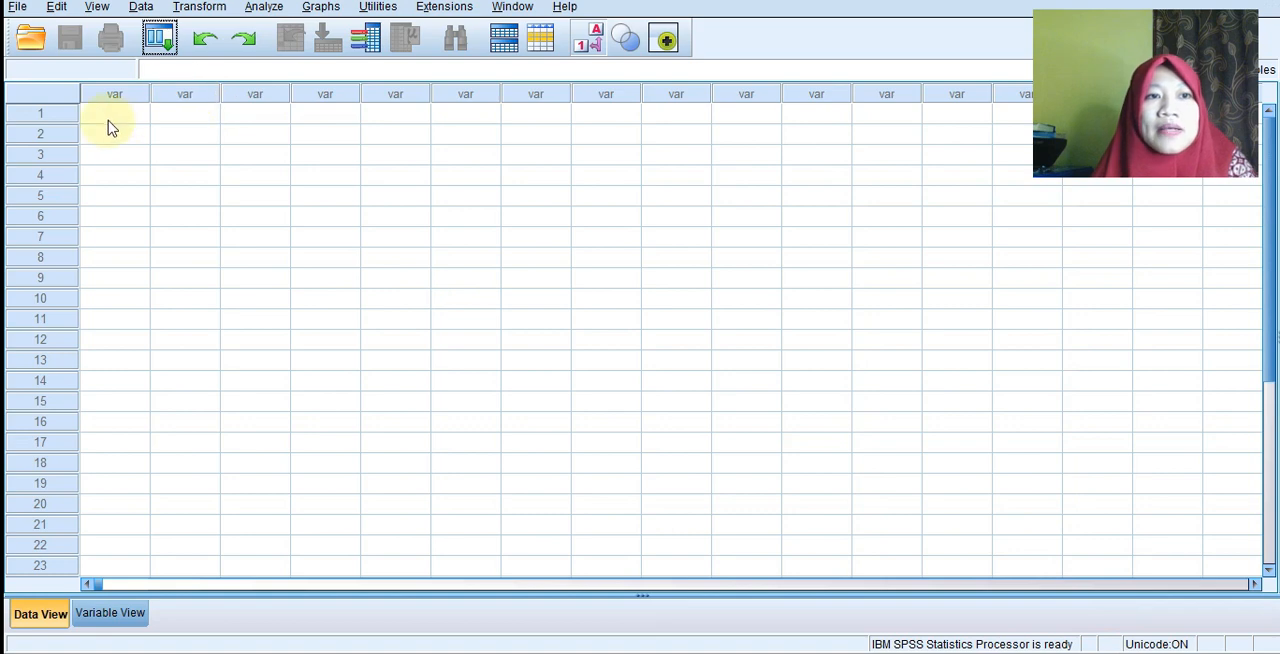
Return to the Excel codebook and copy the variable labels in cells D2:D63.
key("alt+Tab")
scroll(751, 443, "up", 14)
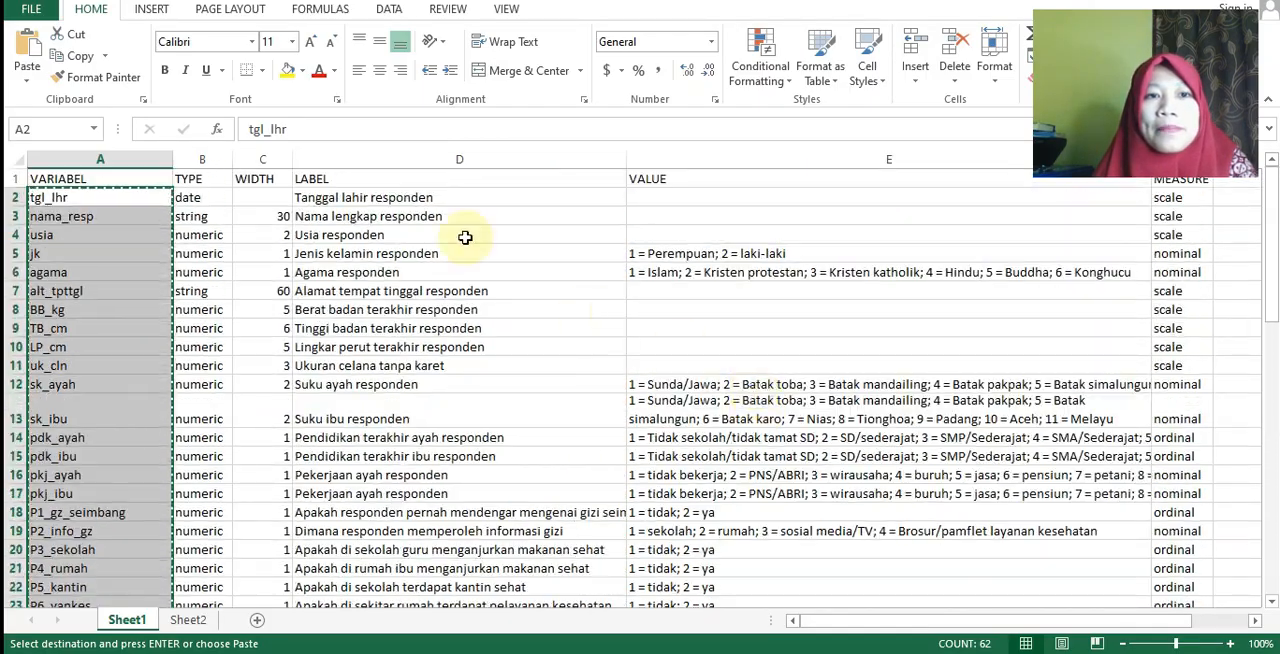
left_click_drag(466, 197, 447, 568)
key("ctrl+c")
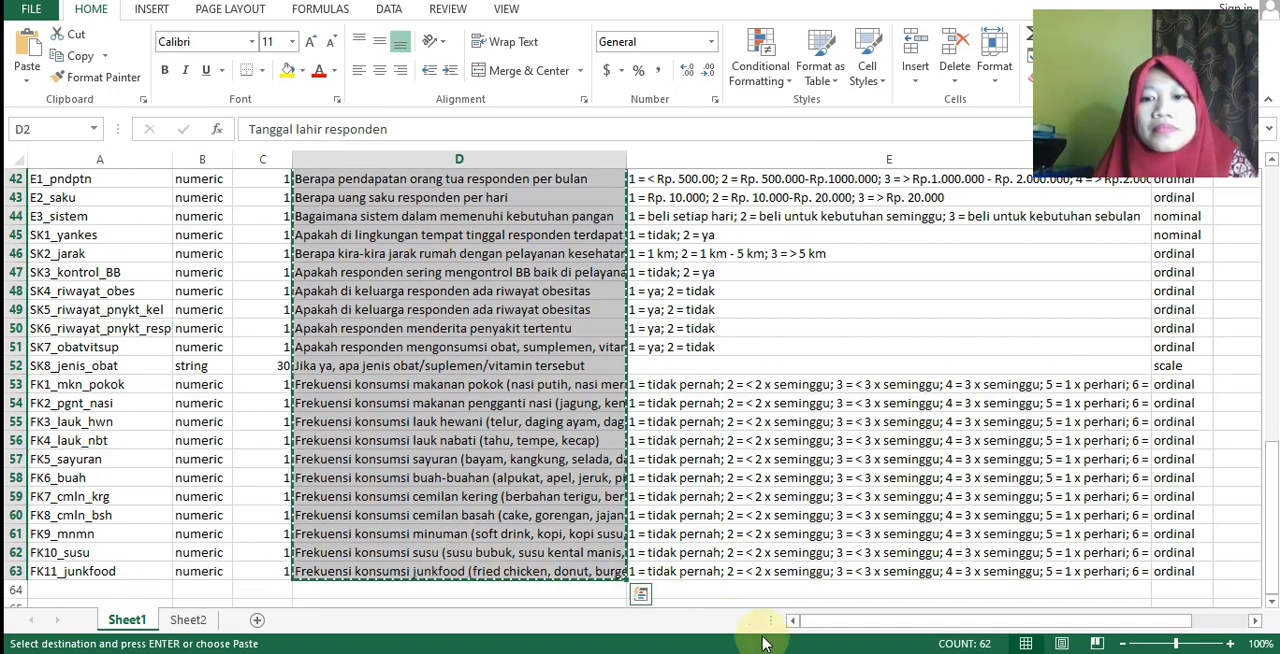
Switch to the SPSS dataset that holds the respondents' records and show its variable definitions.
left_click(944, 653)
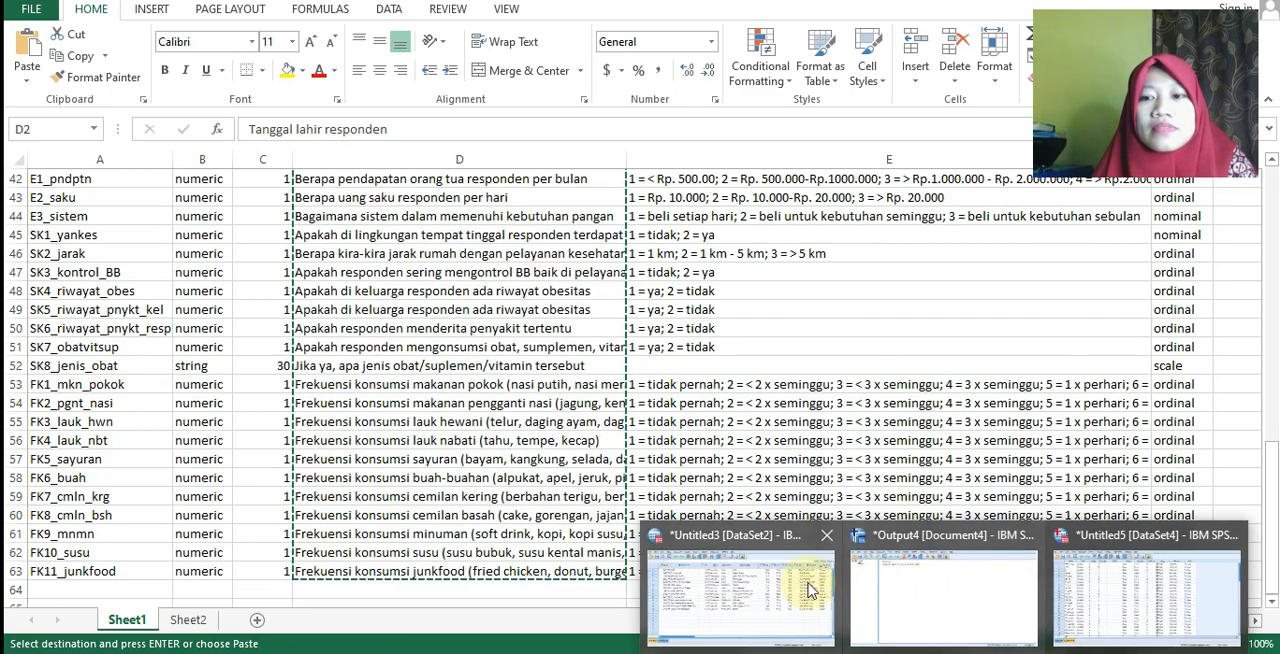
mouse_move(812, 590)
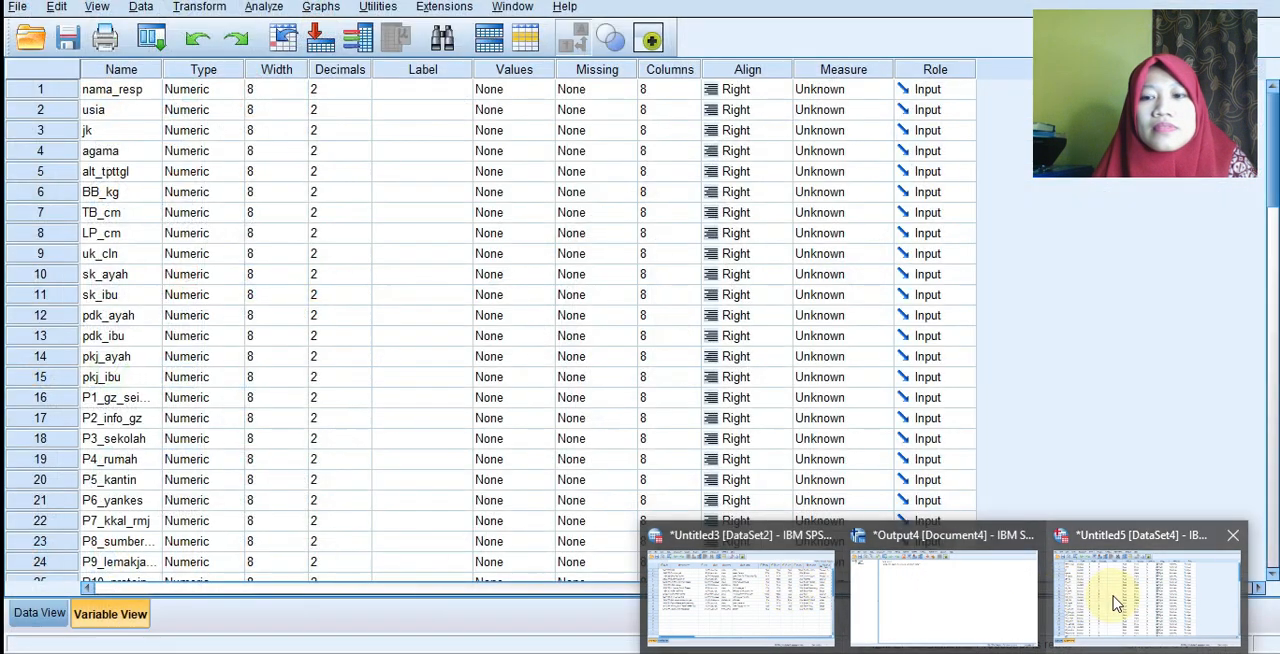
left_click(1117, 603)
left_click(38, 613)
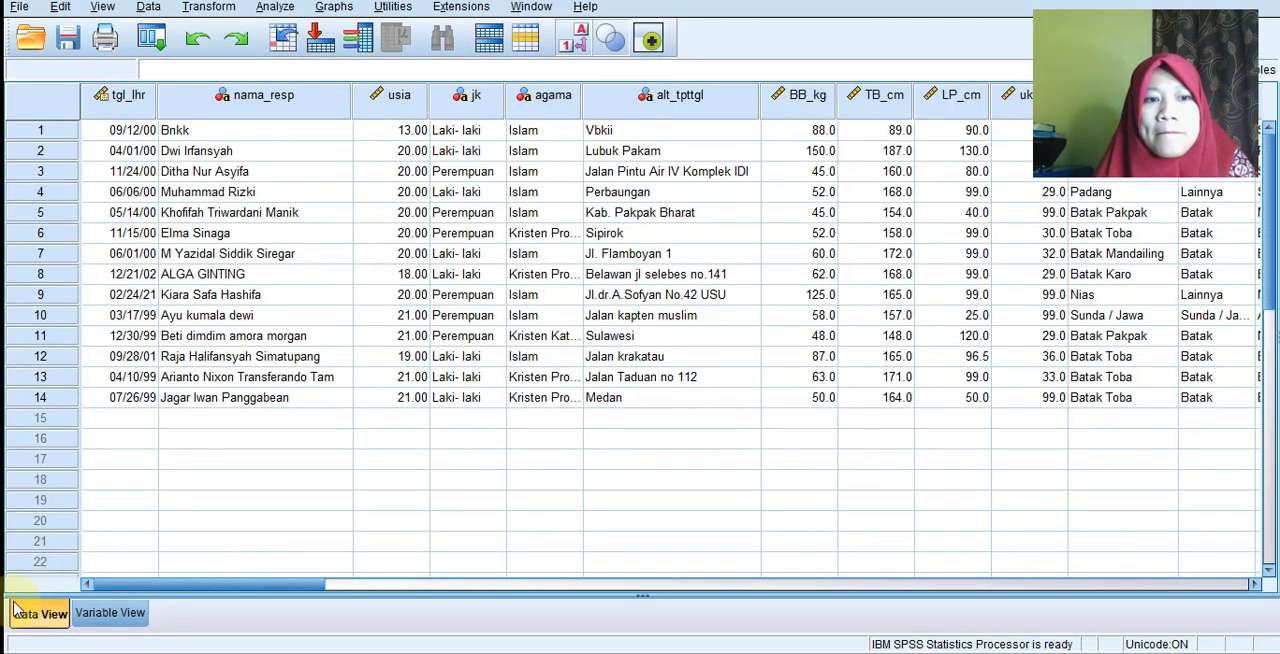
left_click(108, 613)
Review the value labels defined for the father's ethnicity variable sk_ayah.
left_click(590, 294)
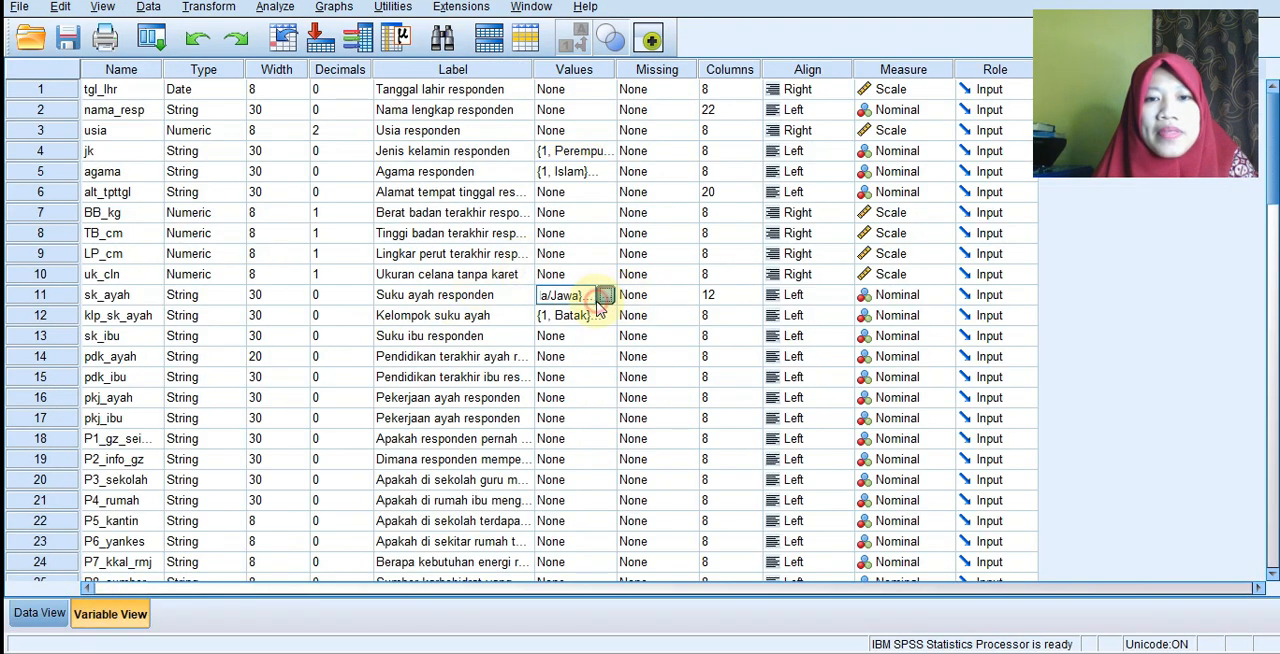
left_click(605, 294)
scroll(630, 355, "down", 2)
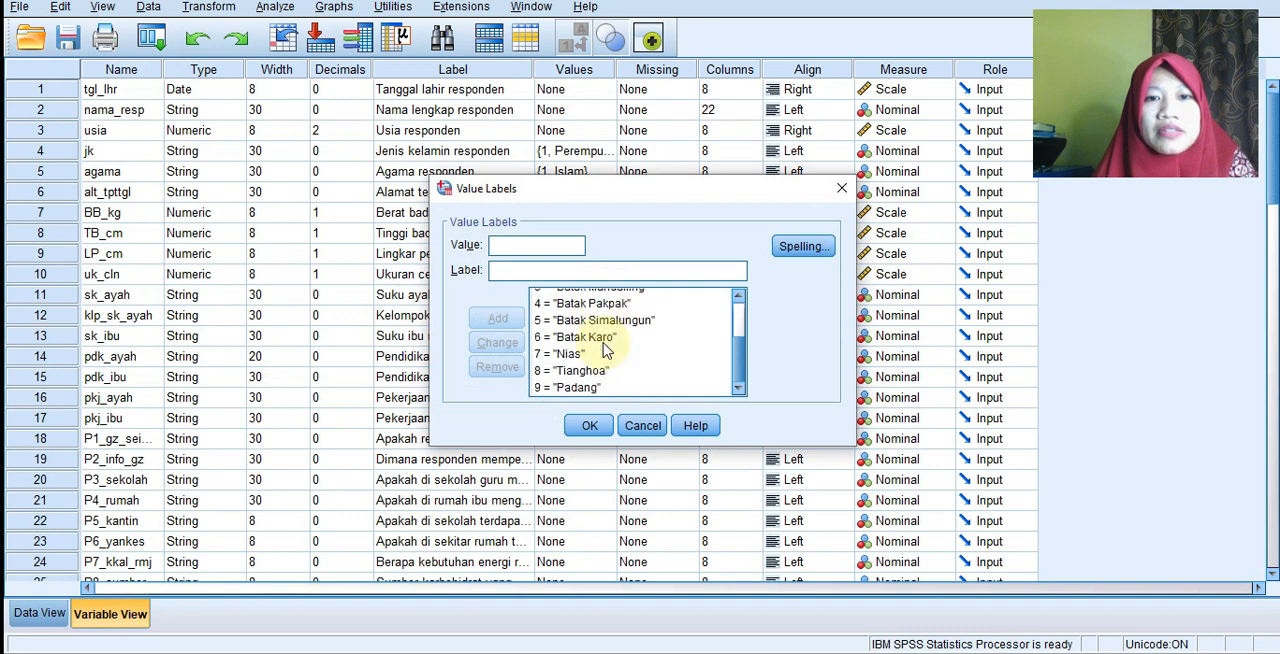
scroll(610, 350, "up", 2)
scroll(605, 350, "down", 2)
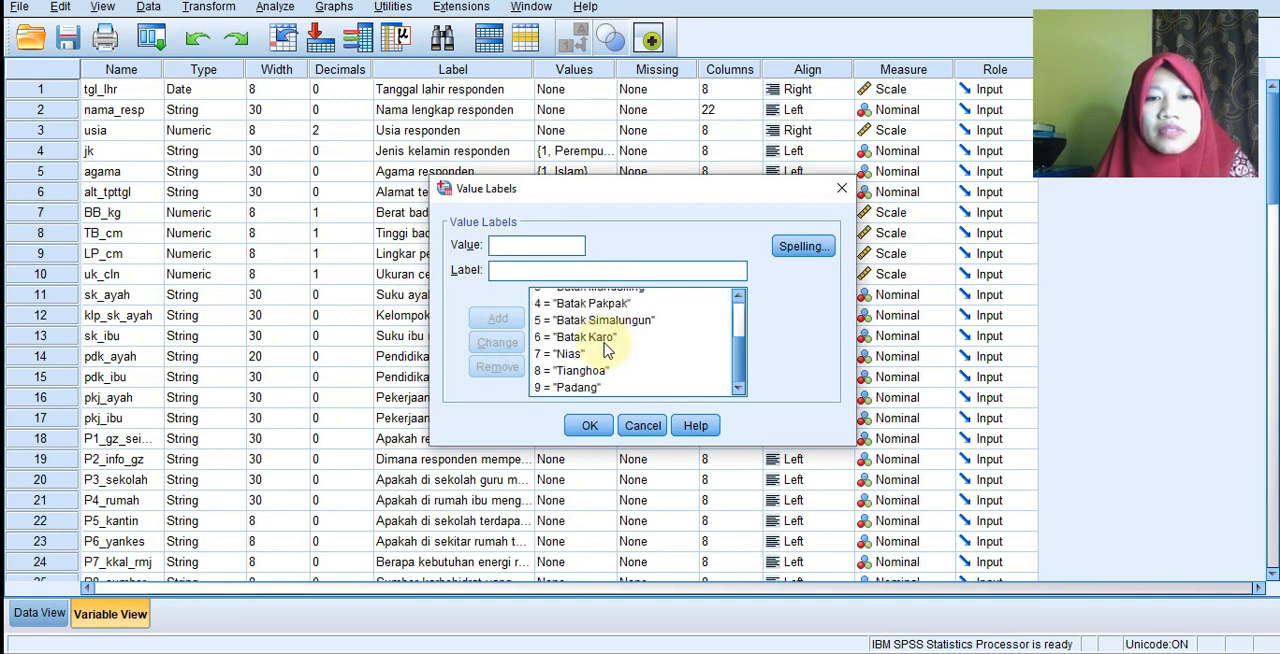
left_click(591, 428)
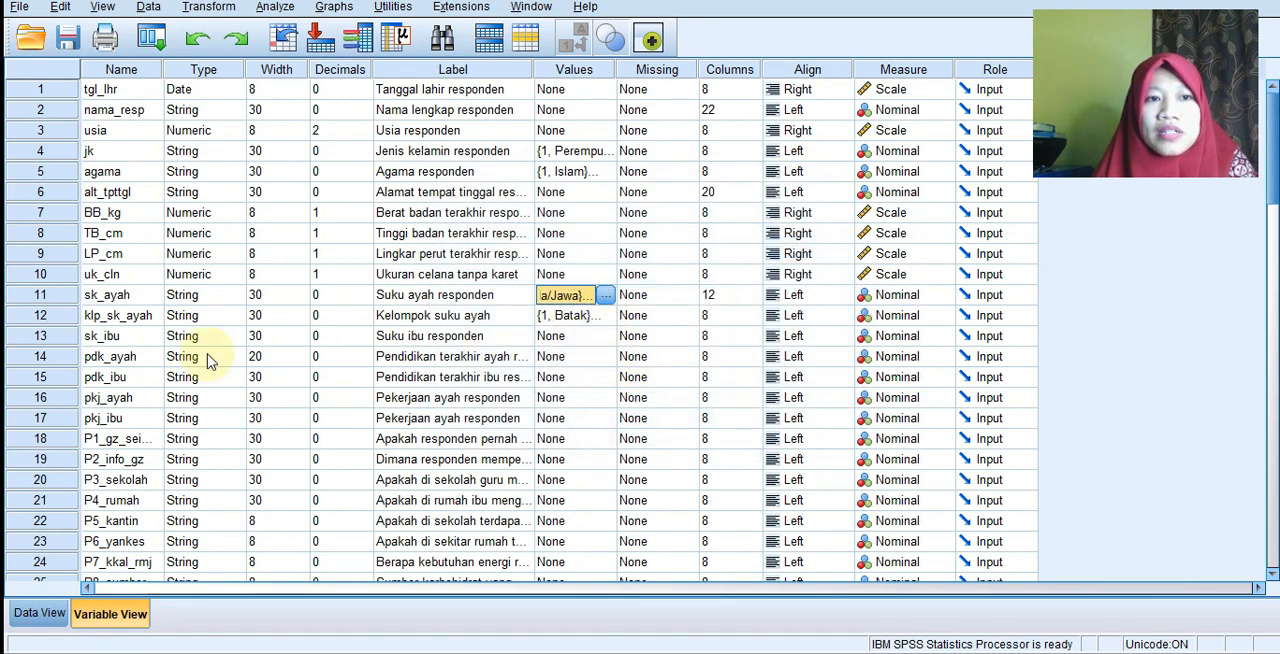
Review the value labels defined for the ethnicity group variable klp_sk_ayah.
left_click(148, 318)
left_click(570, 323)
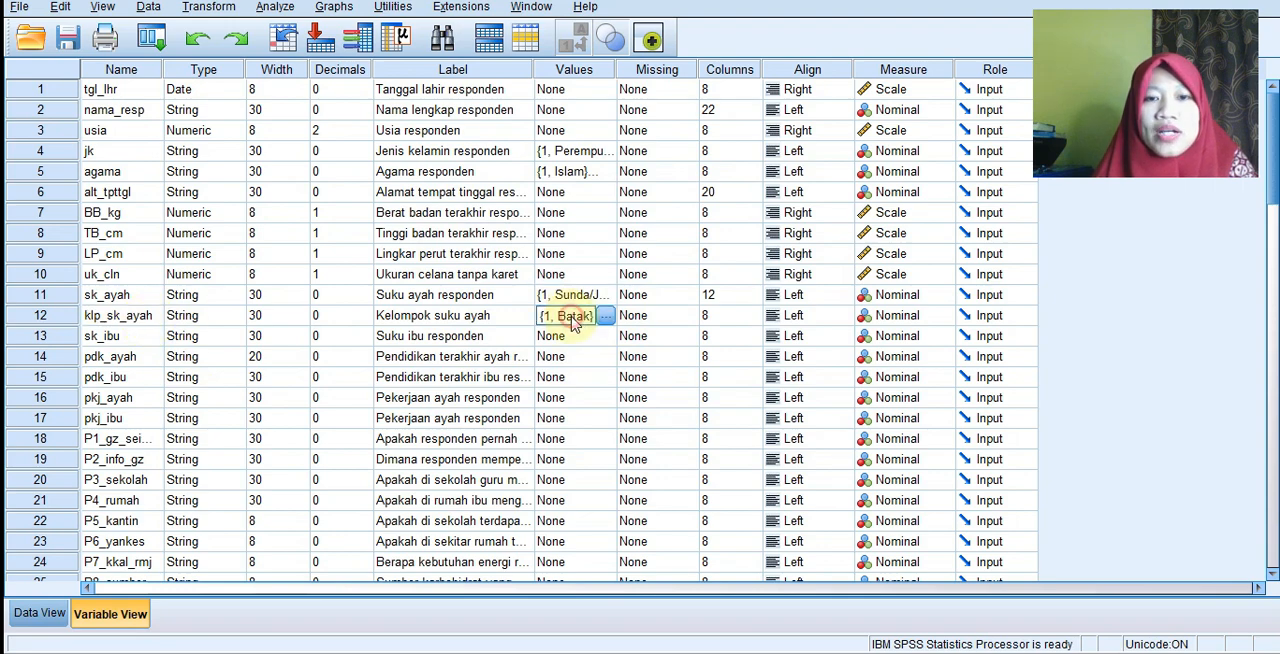
left_click(607, 316)
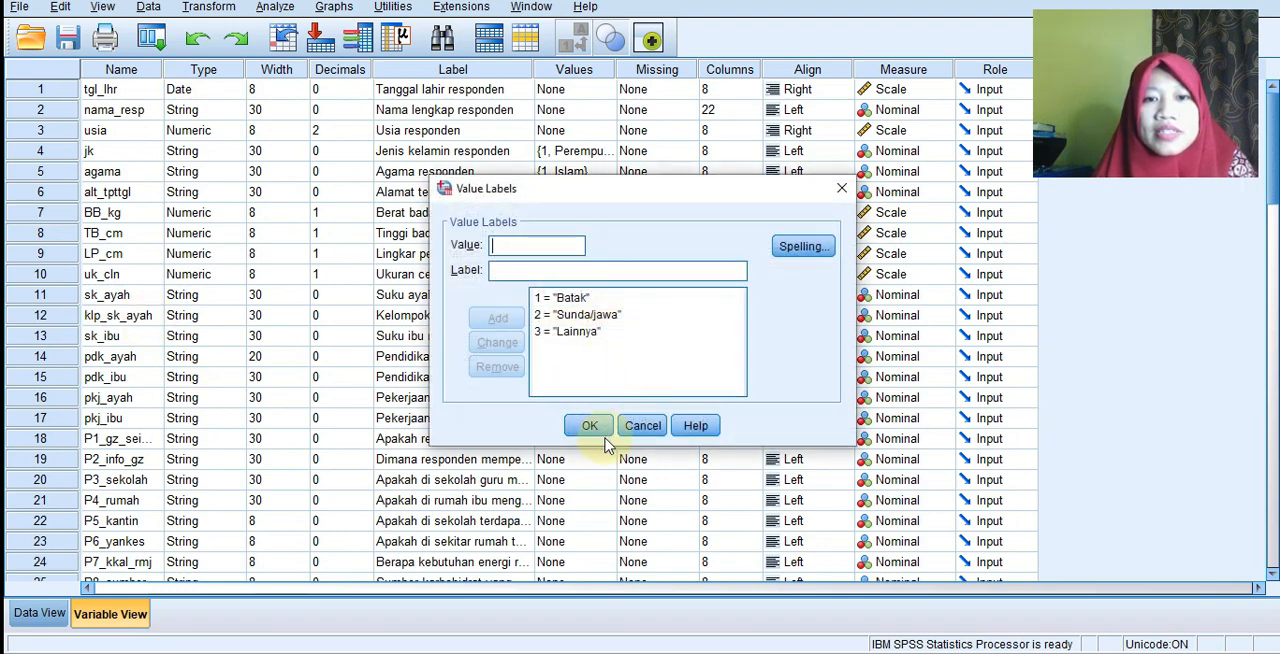
left_click(590, 426)
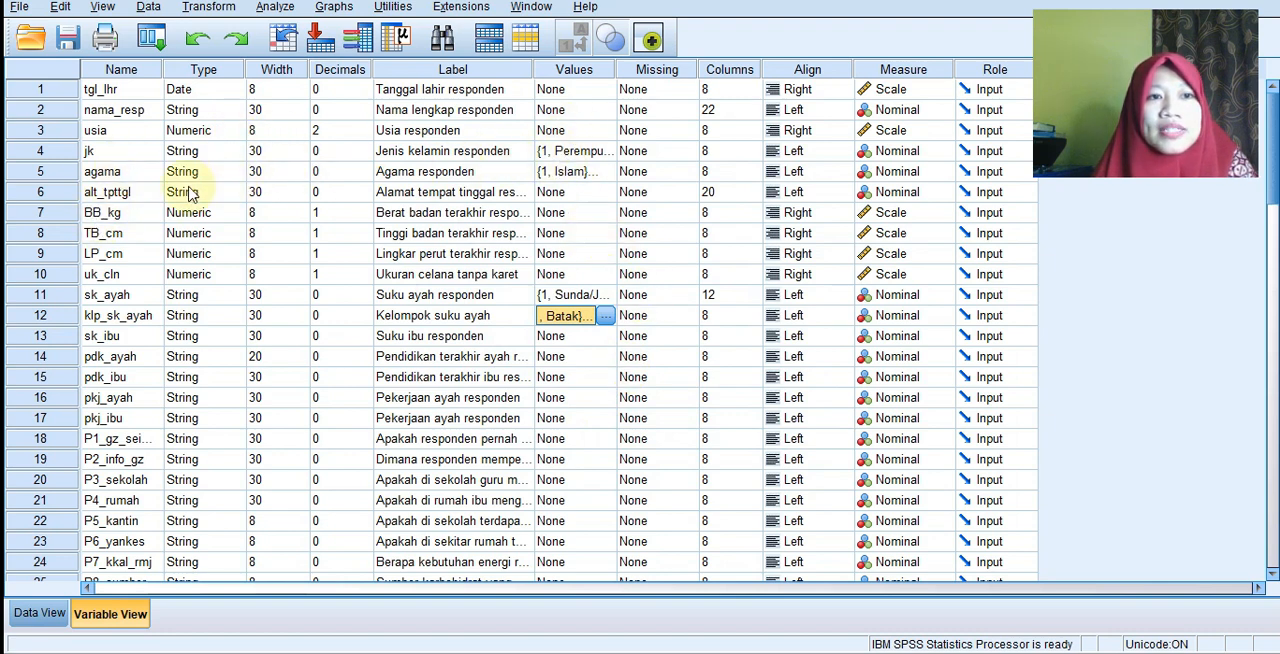
Inspect the TB_cm, BB_kg and usia variable definitions, and check the usia values in the data records.
left_click(110, 238)
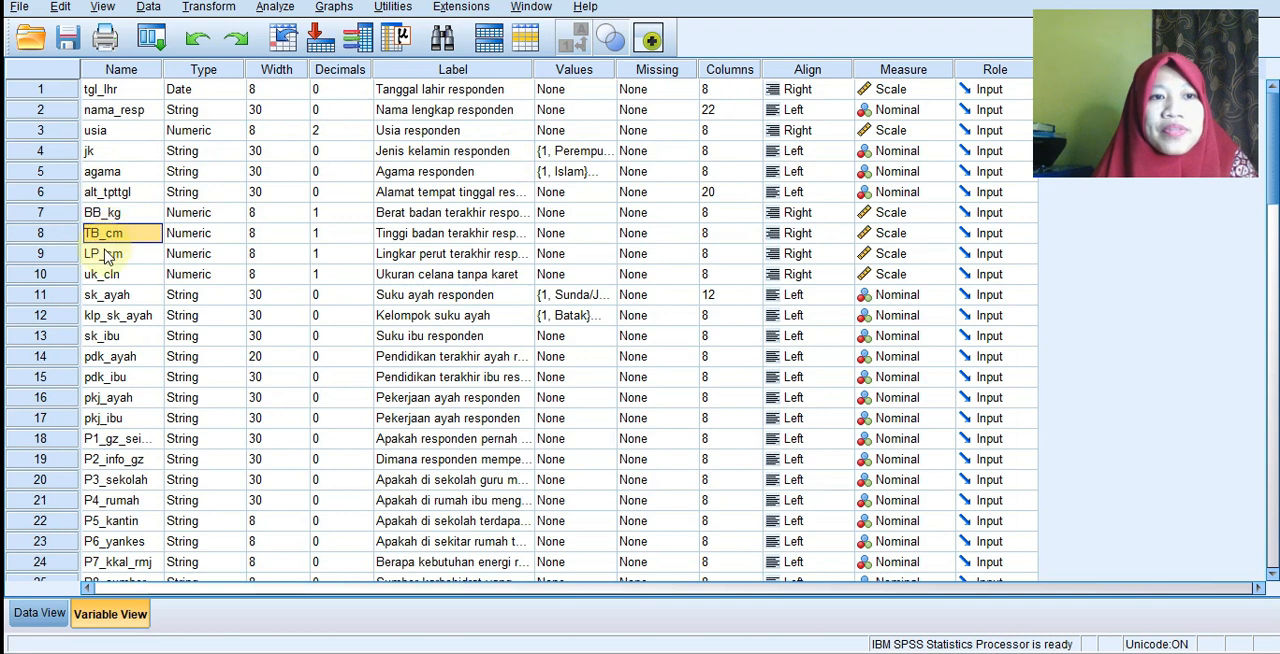
left_click(117, 214)
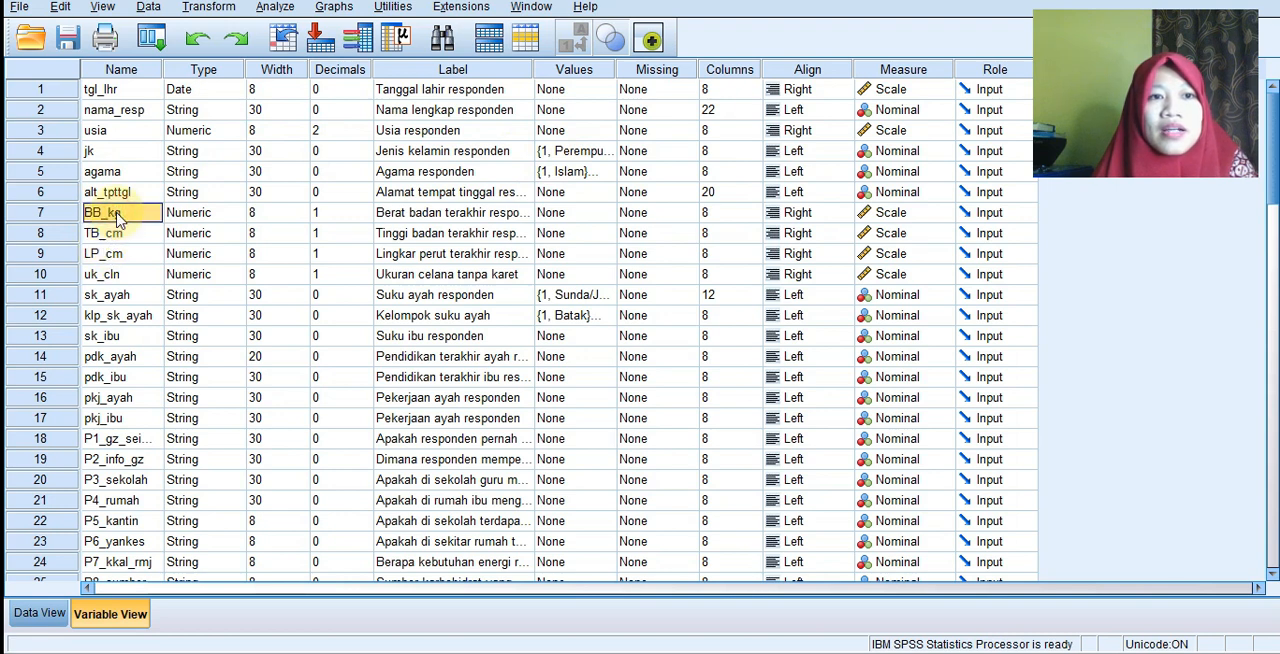
left_click(123, 133)
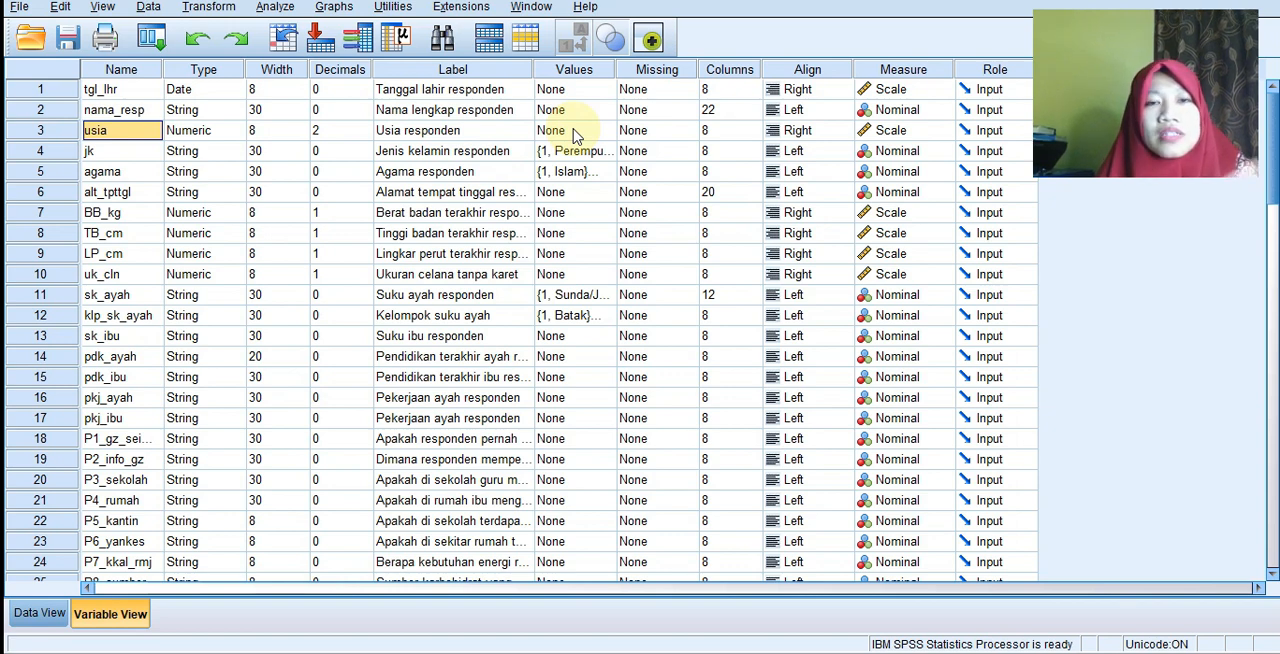
left_click(38, 612)
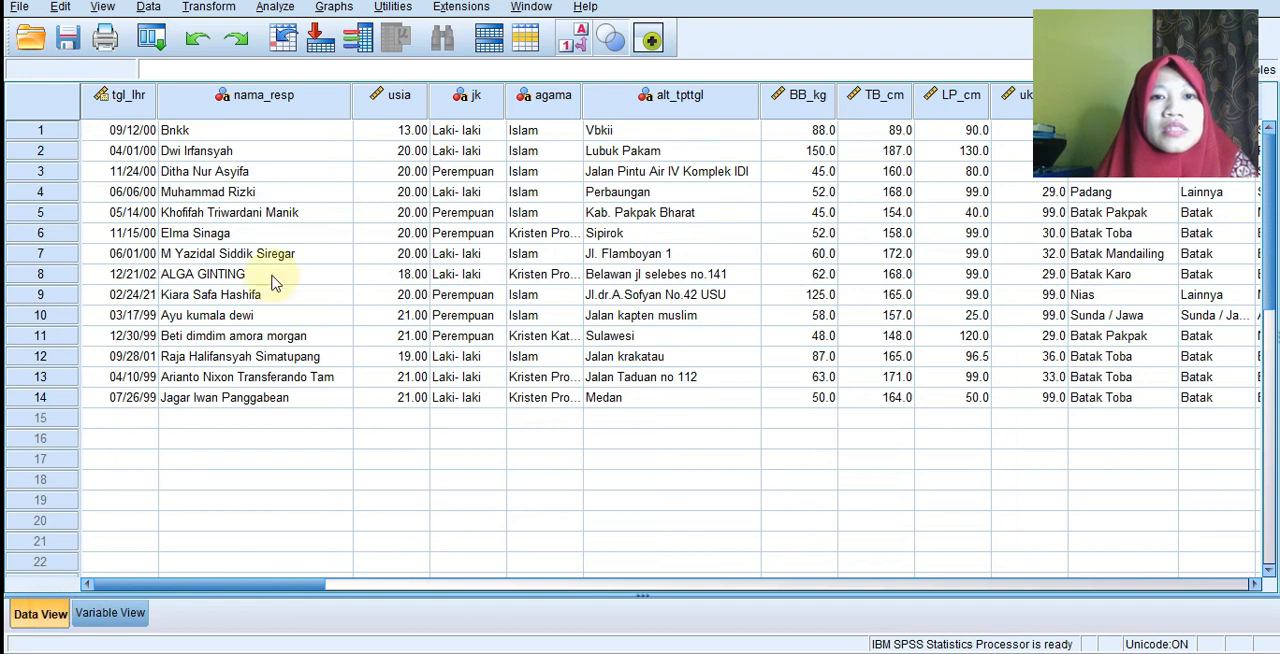
left_click(417, 130)
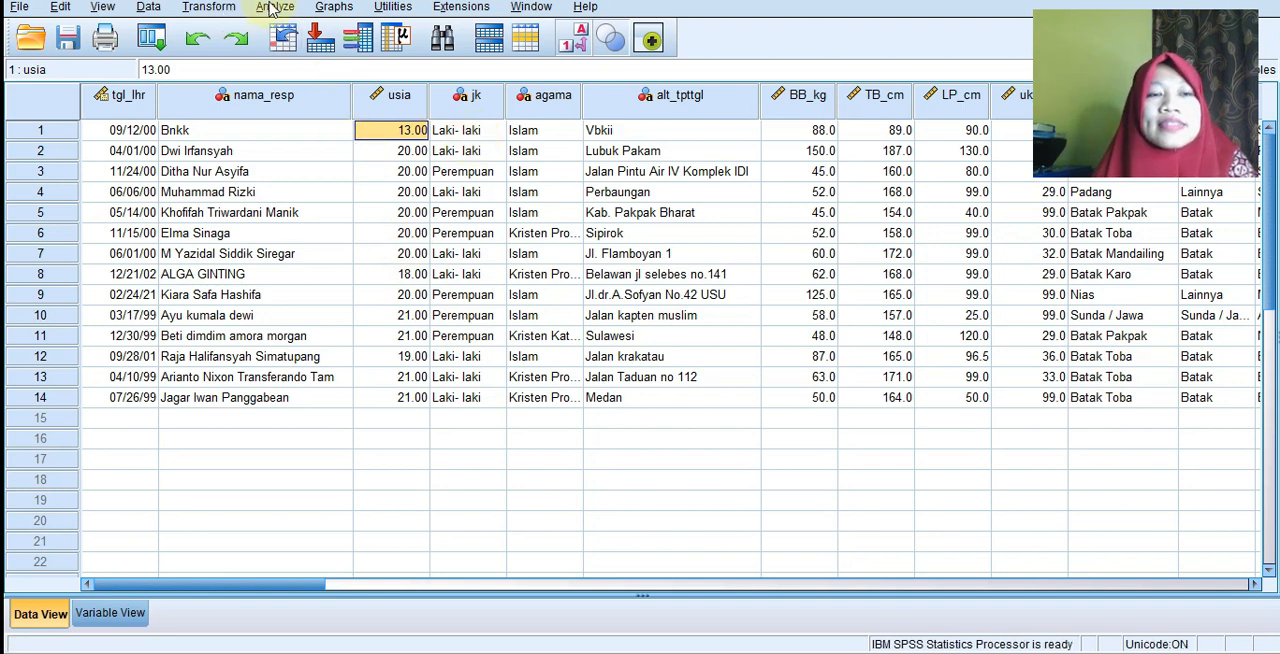
Set up a recode of usia into a different variable named klp_usia with the label Kelompok Usia.
left_click(212, 8)
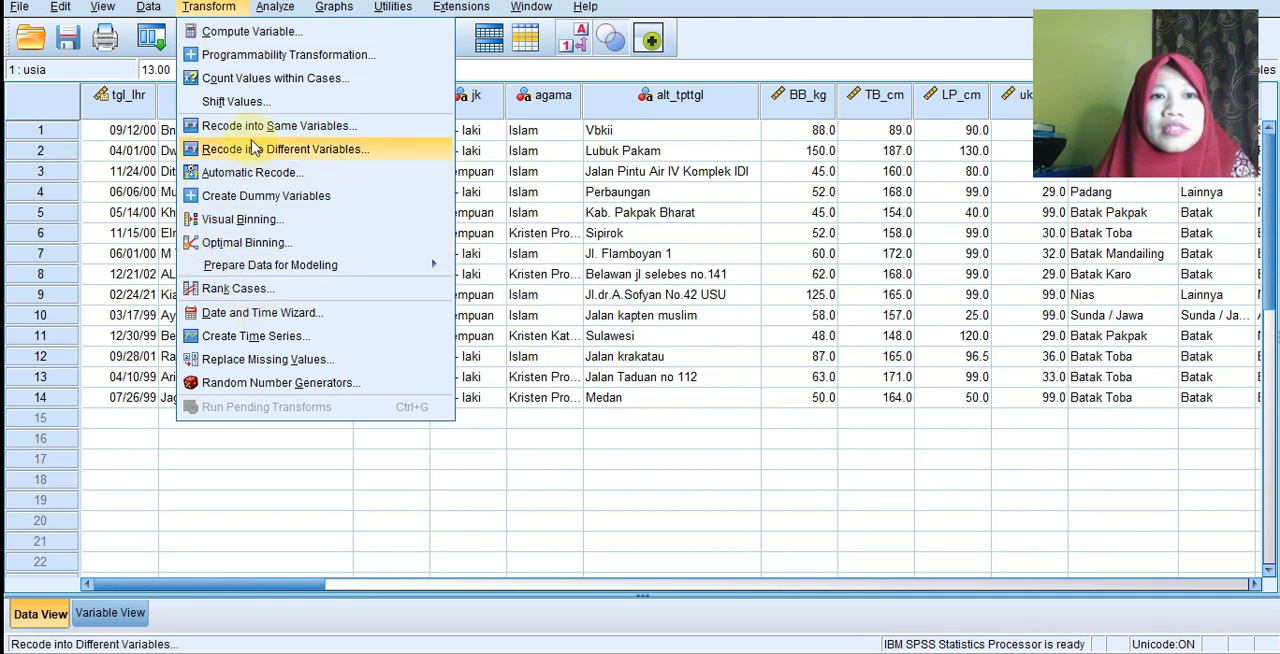
left_click(255, 148)
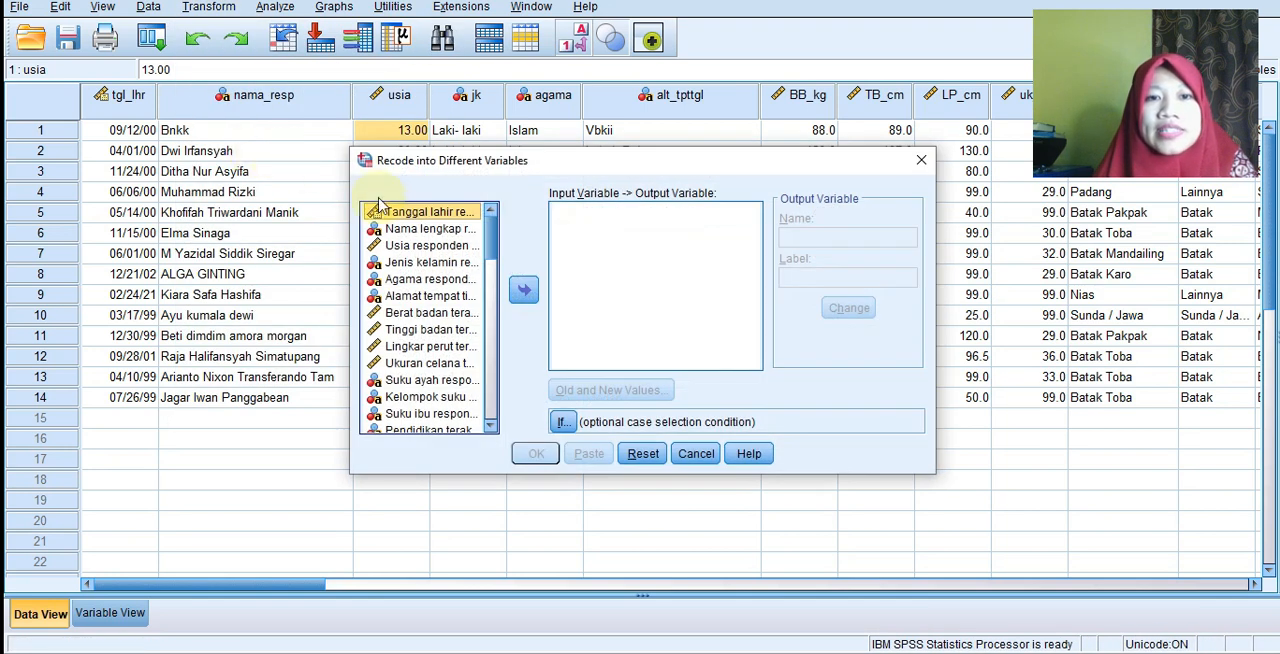
left_click(433, 247)
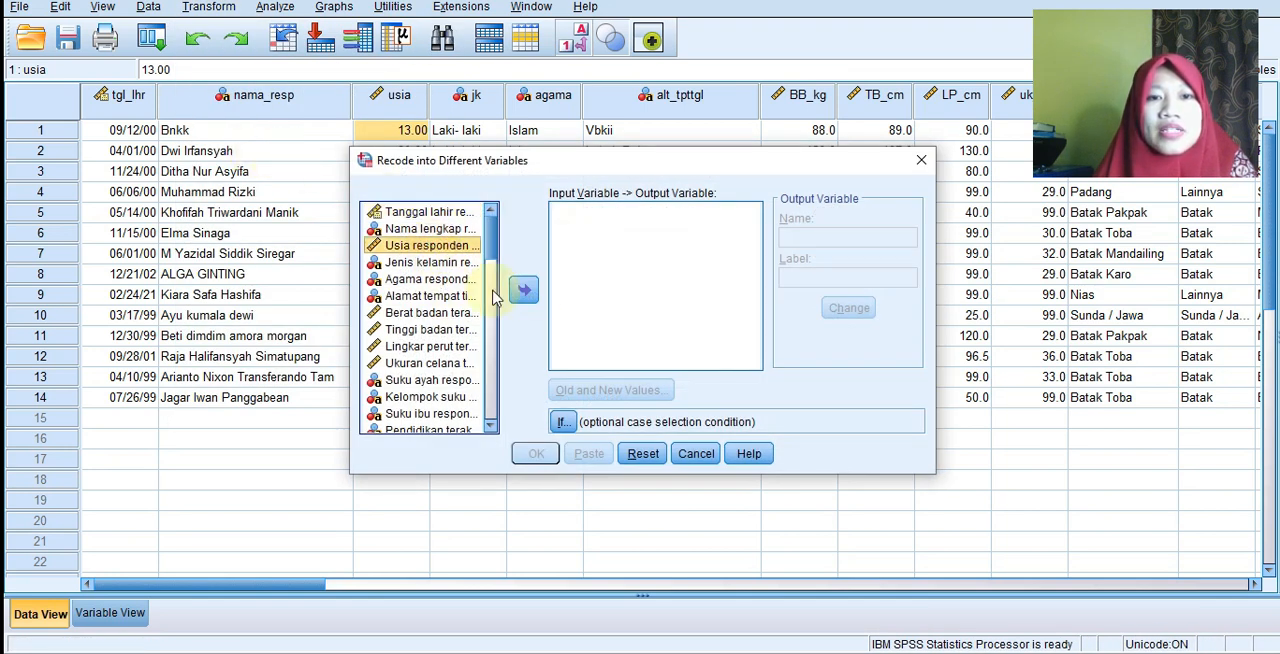
left_click(523, 289)
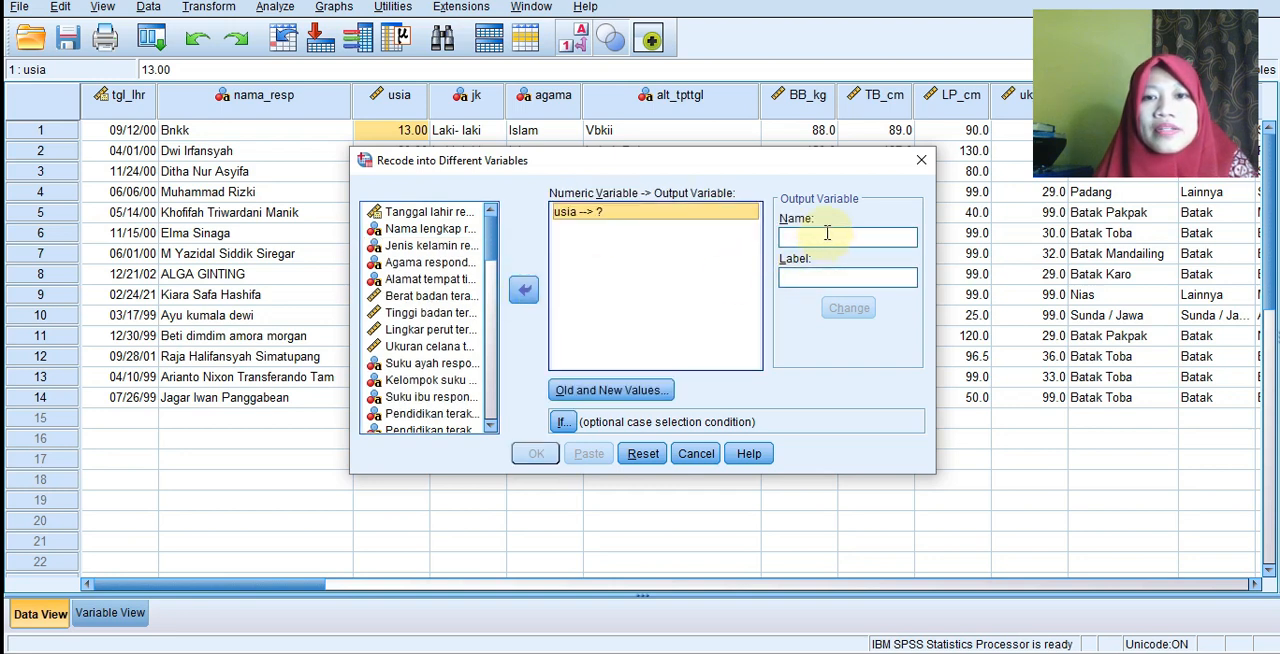
left_click(825, 237)
type("K")
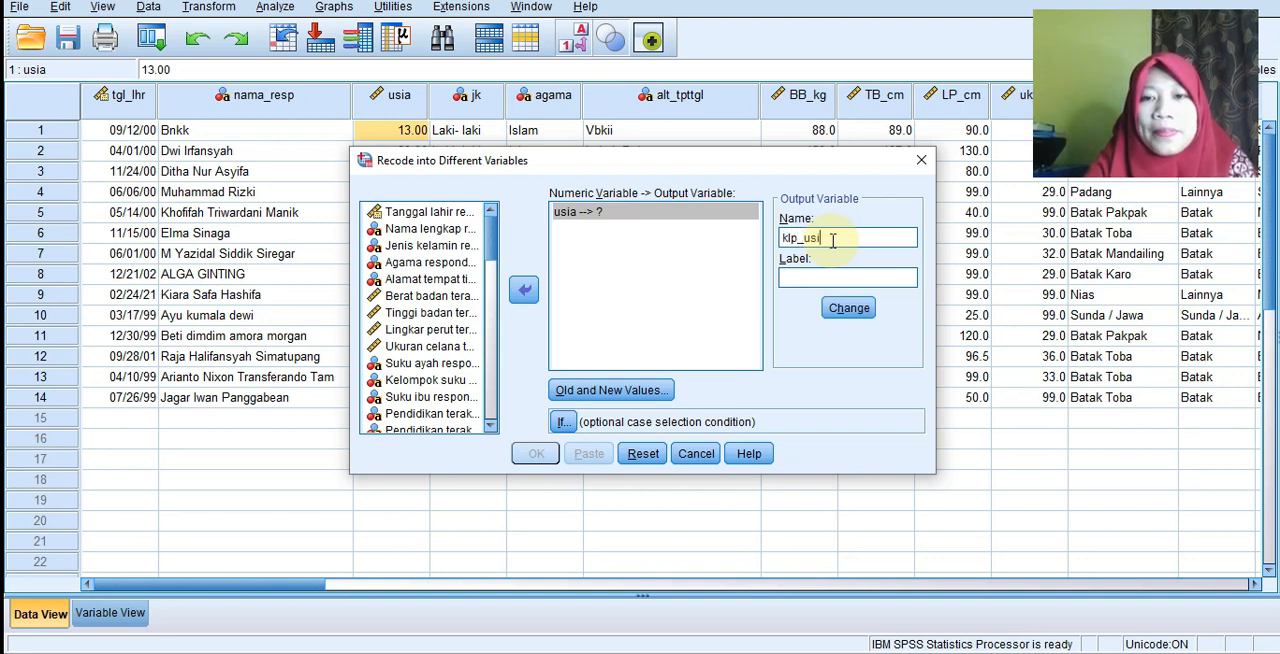
left_click(814, 280)
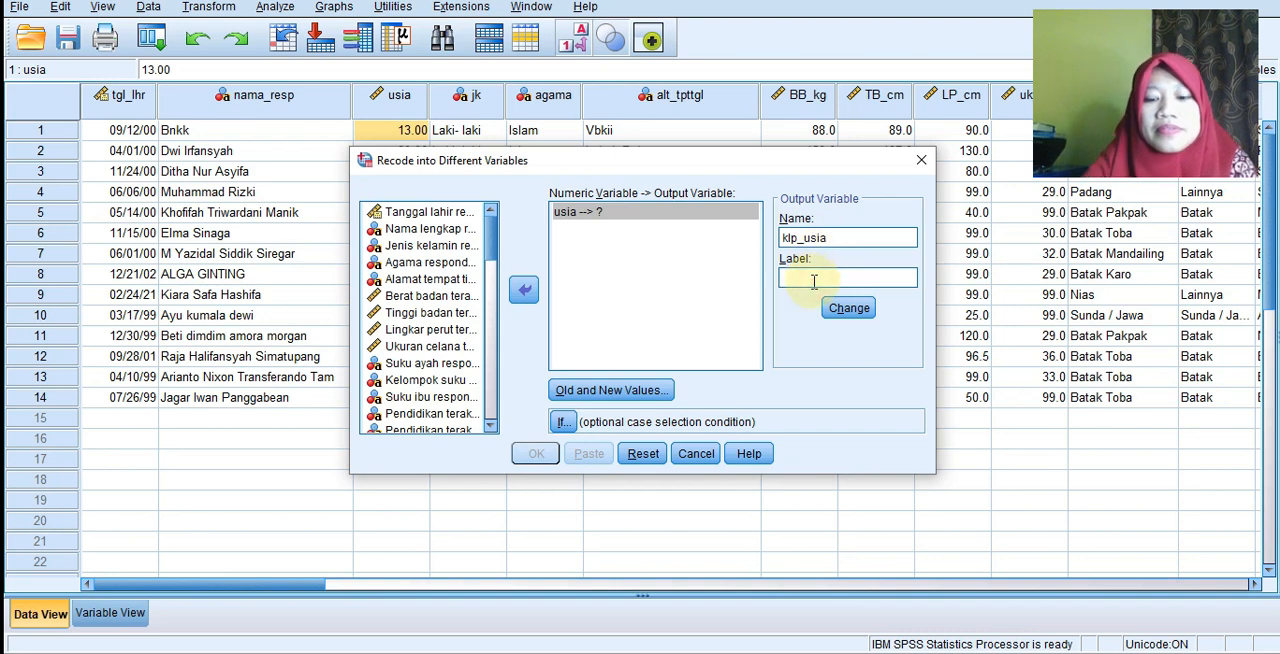
type("Kelompok Usia")
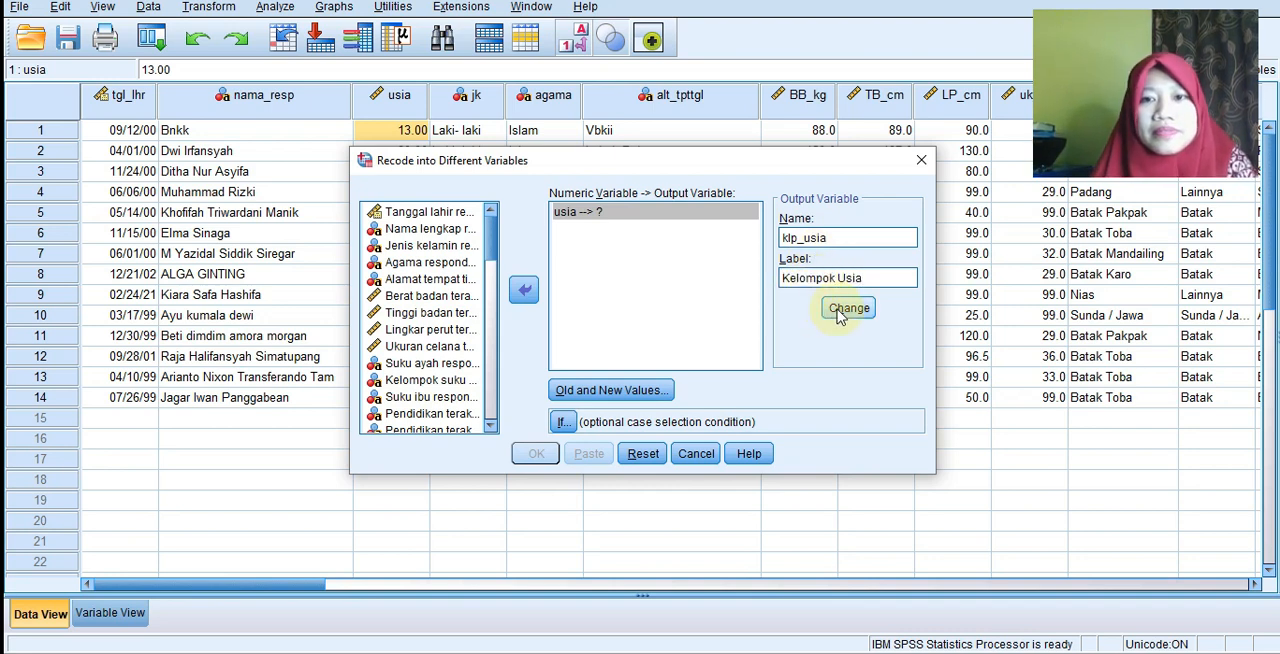
left_click(846, 308)
Add a recode rule that maps the usia range 13 through 18 to the new value 1.
left_click(590, 390)
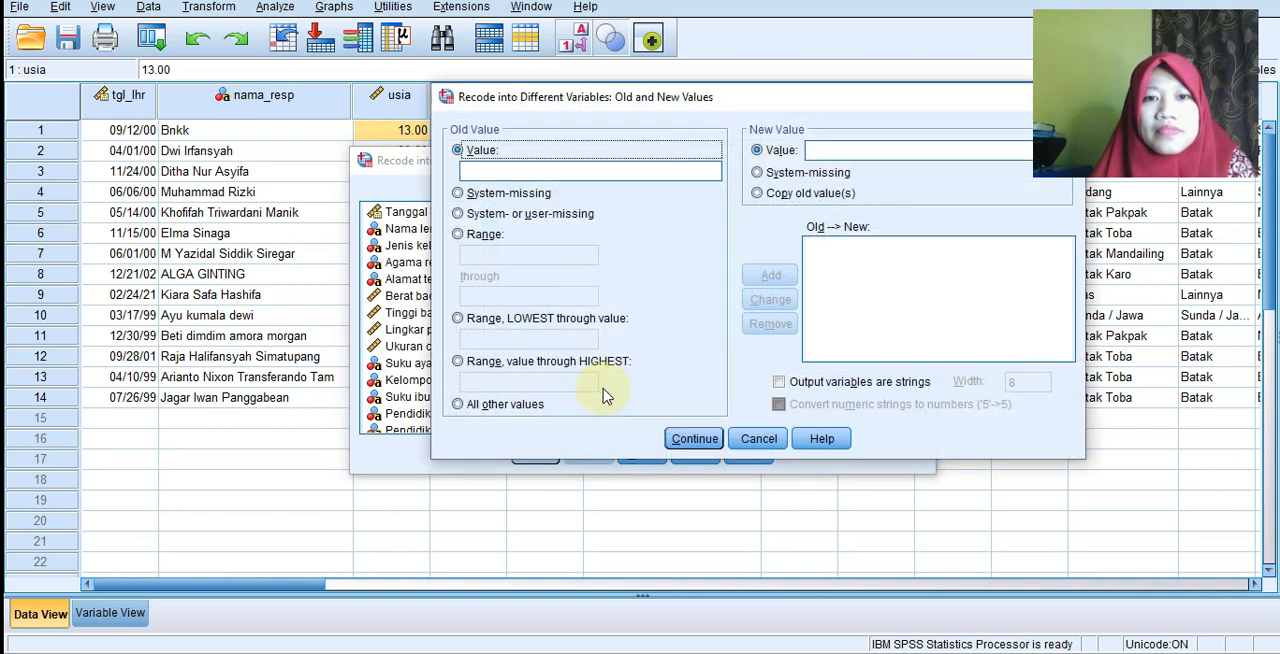
left_click(464, 242)
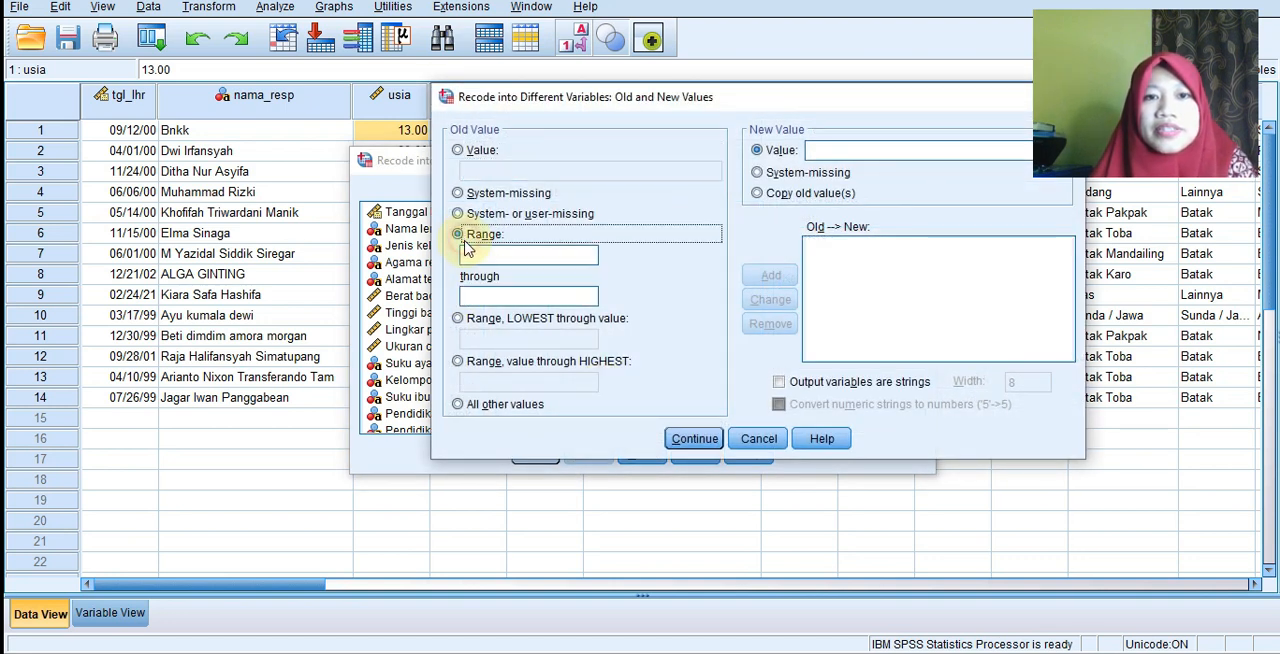
type("13")
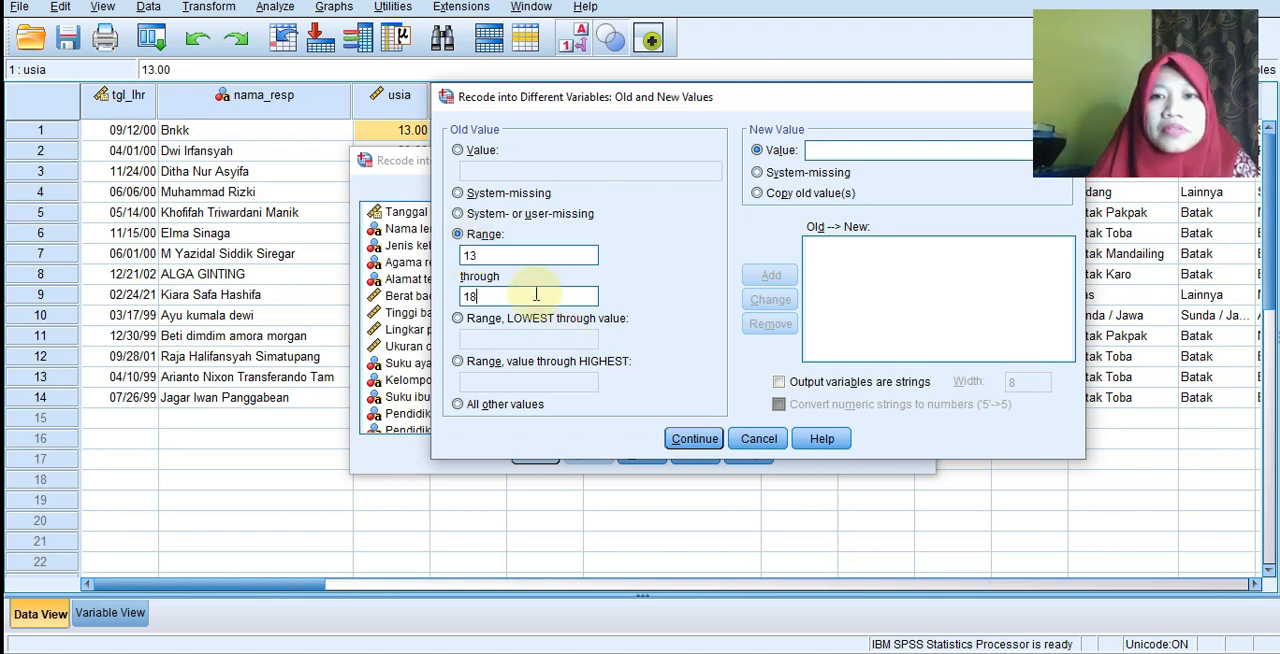
left_click(850, 151)
type("1")
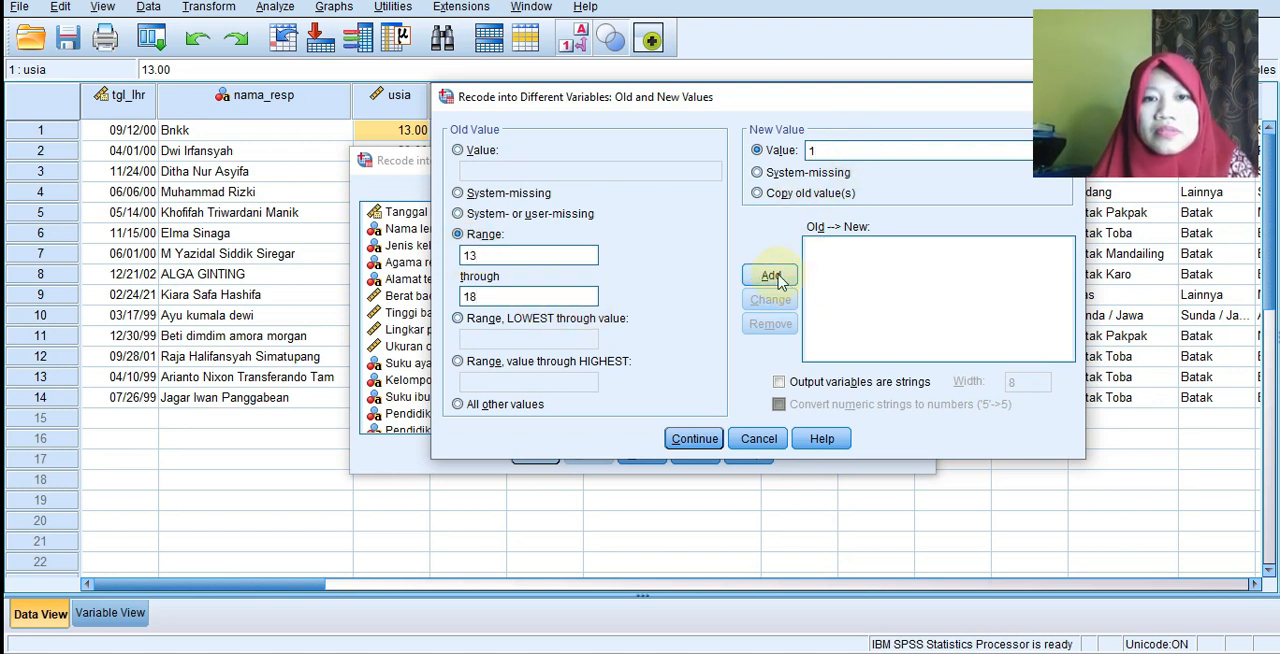
left_click(770, 276)
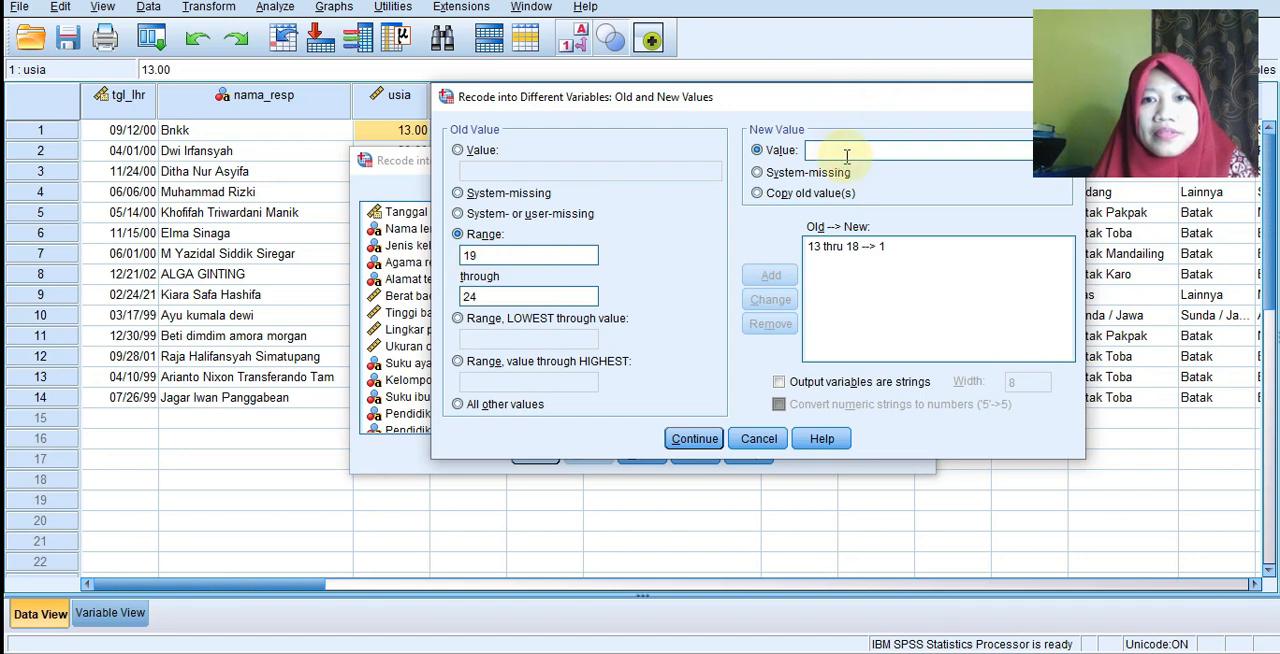
Add a recode rule mapping the usia range 19 through 24 to the new value 2, and run the recode.
type("2")
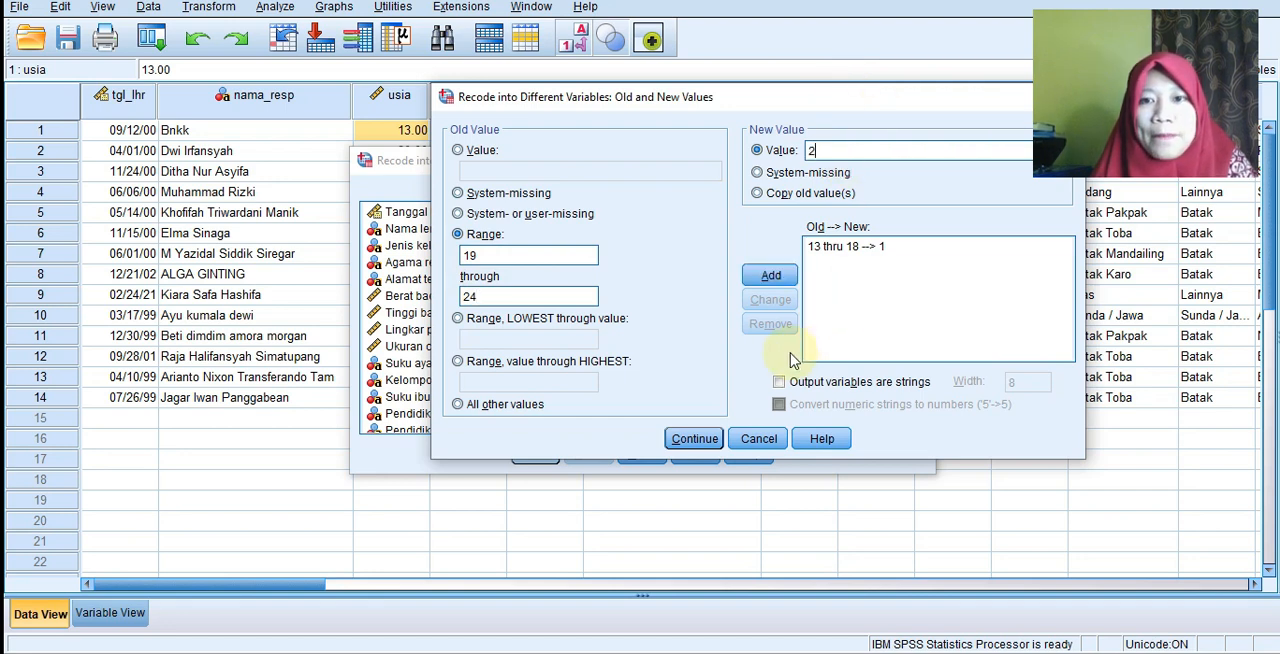
left_click(771, 277)
left_click(698, 440)
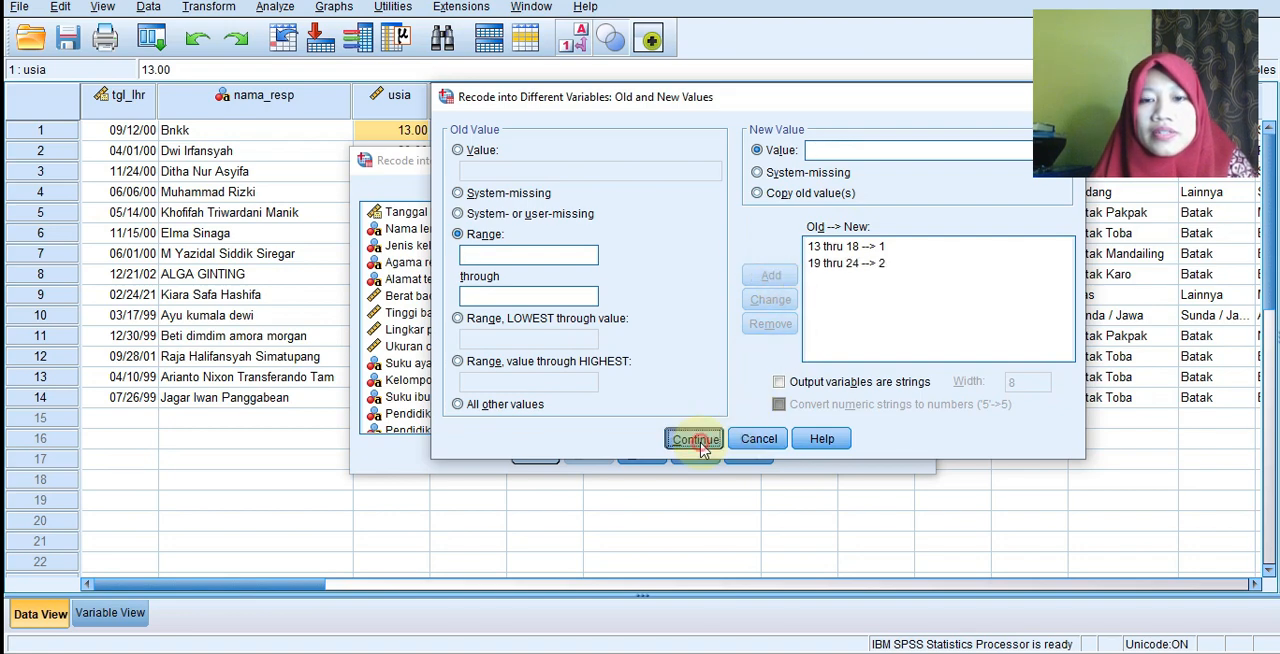
left_click(538, 455)
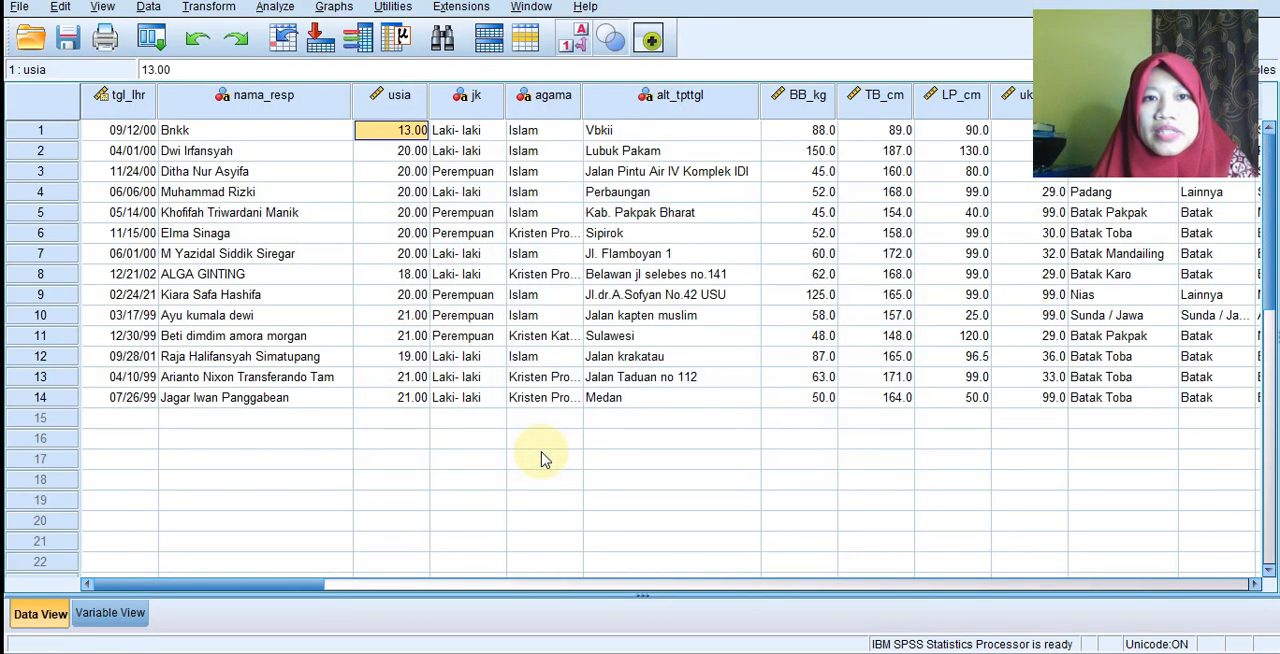
Add the value label 13-18 for value 1 of the klp_usia variable.
left_click_drag(300, 583, 1149, 540)
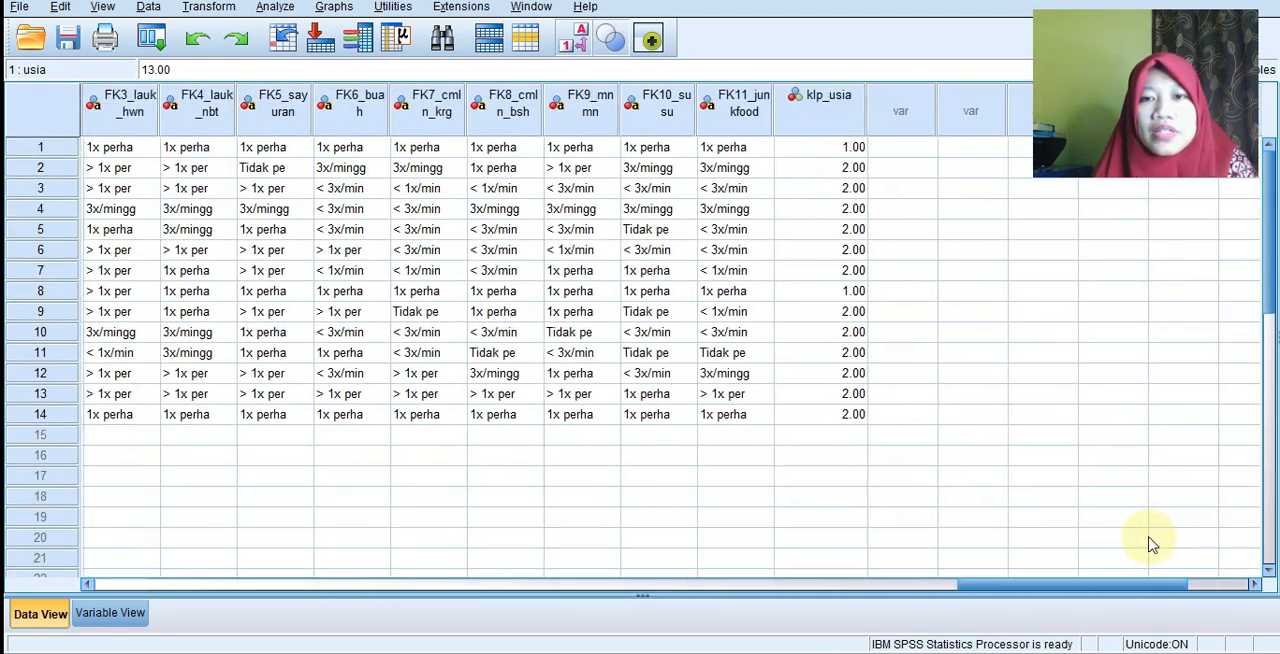
left_click(112, 615)
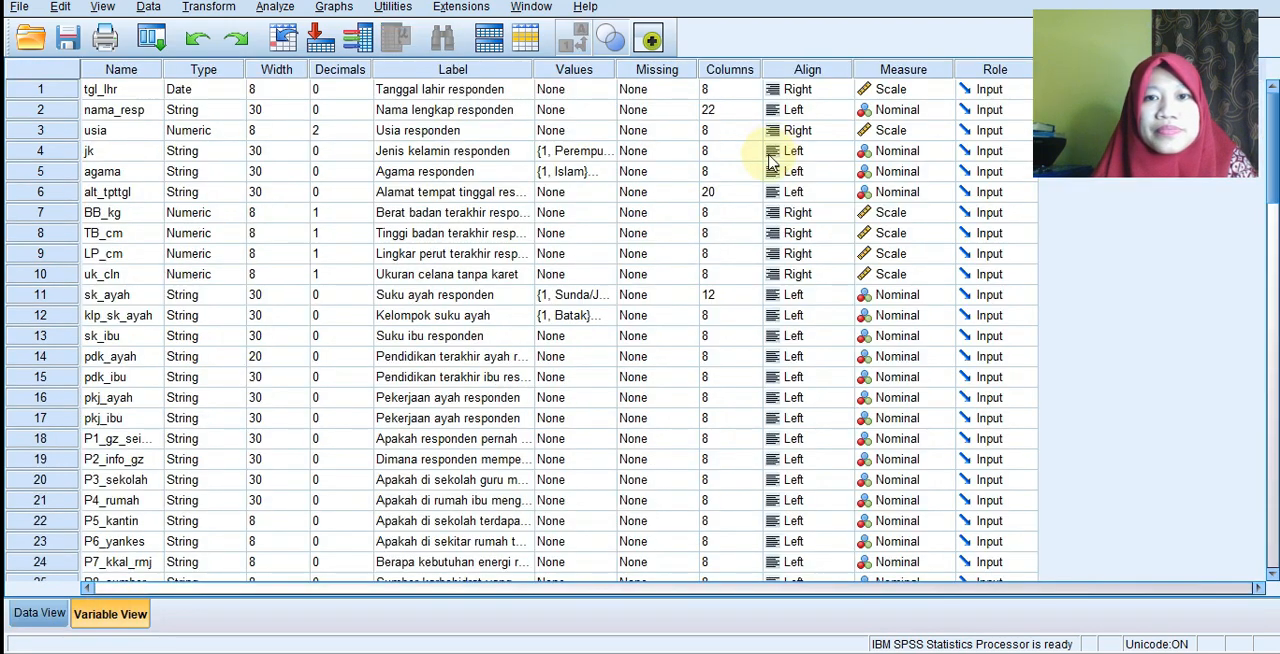
scroll(590, 410, "down", 14)
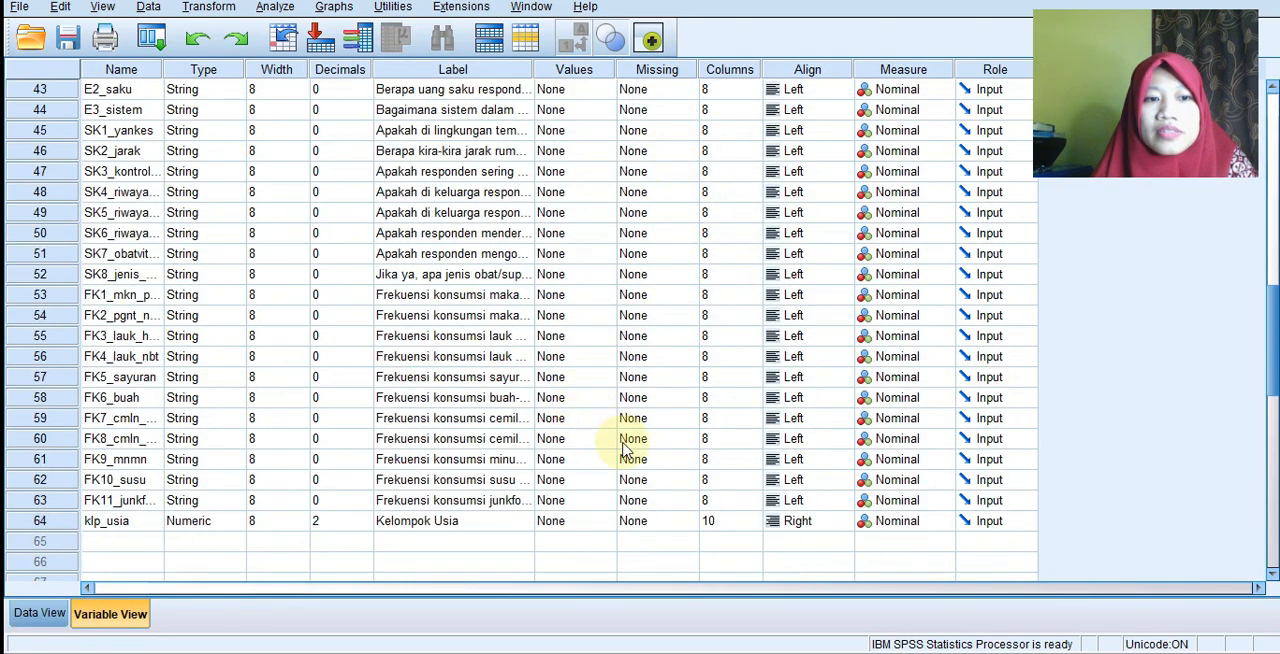
scroll(628, 445, "down", 1)
left_click(585, 461)
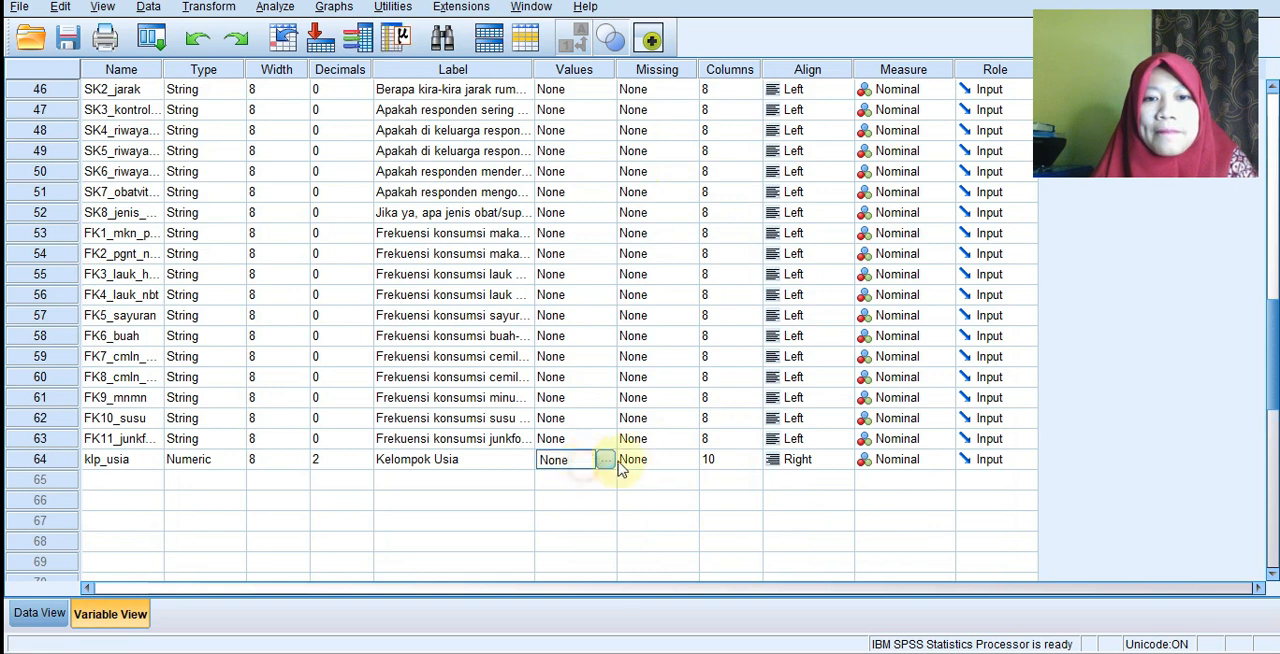
left_click(606, 461)
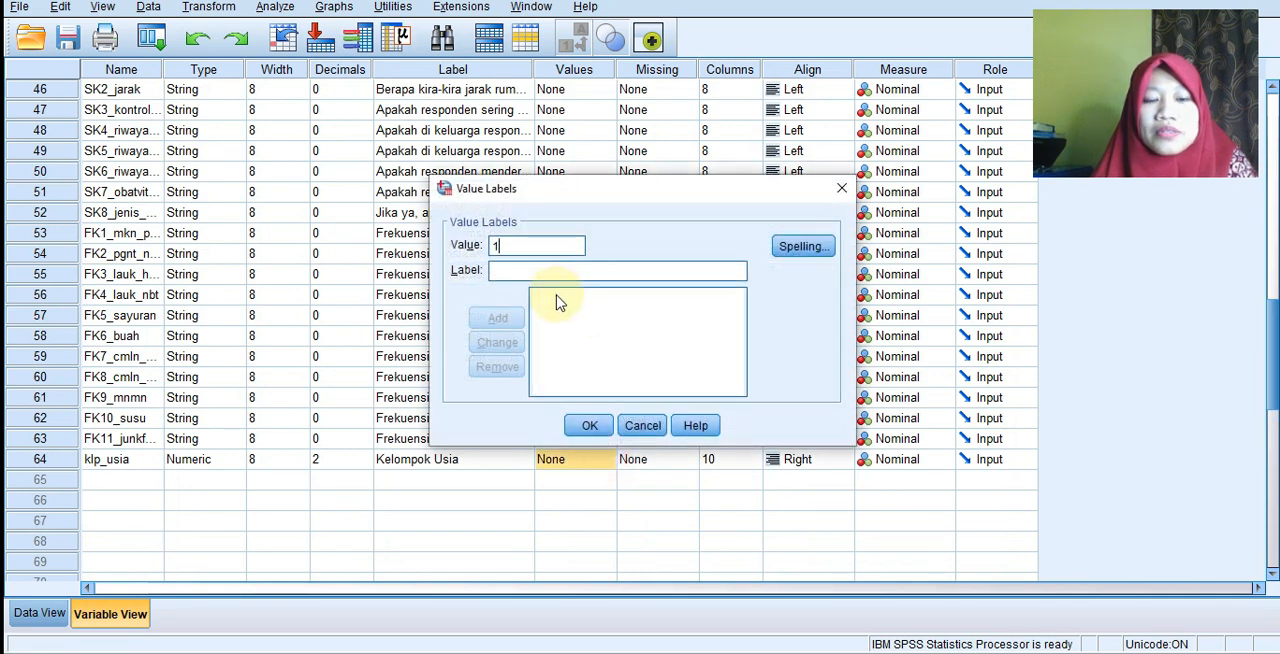
left_click(557, 276)
type("13-18")
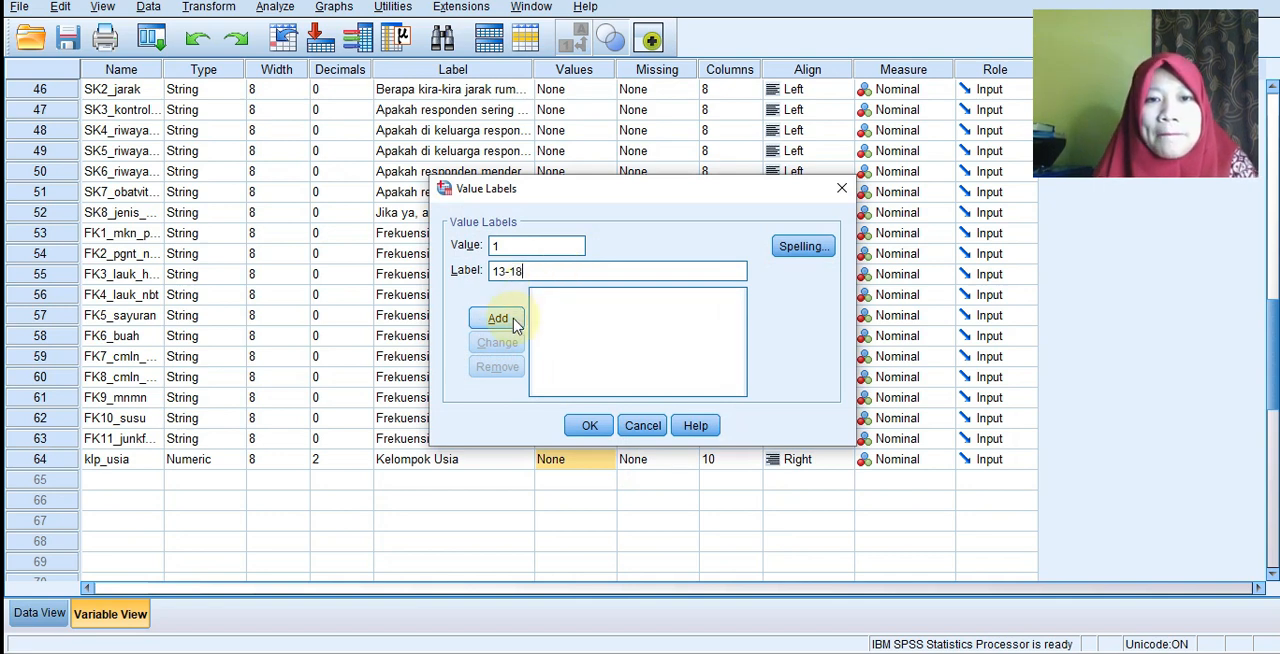
left_click(508, 319)
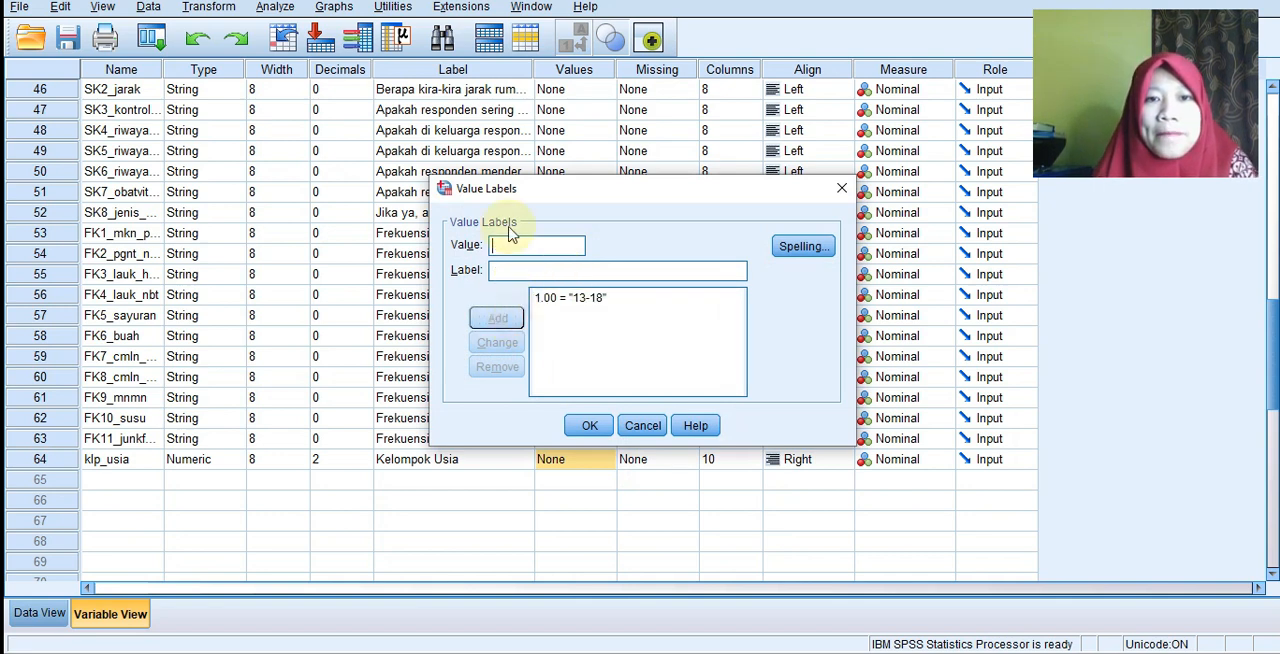
Add the value label 19-24 for value 2 of klp_usia and apply the value labels.
left_click(511, 267)
type("19-24")
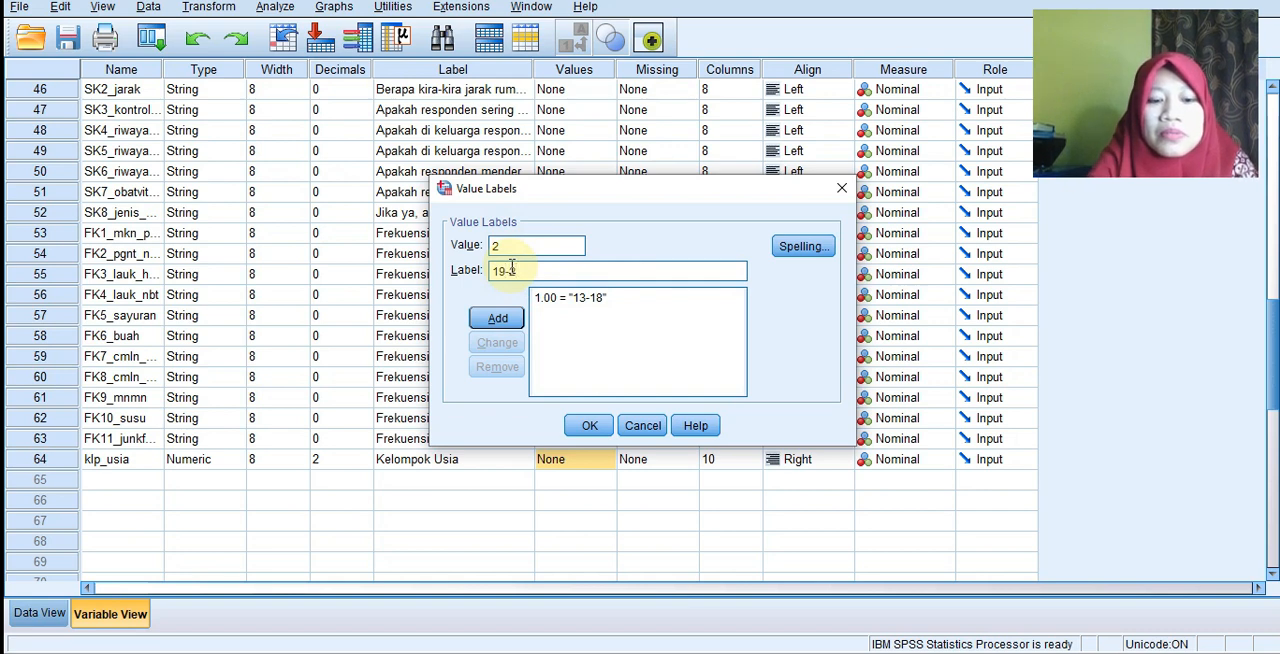
left_click(499, 320)
left_click(592, 426)
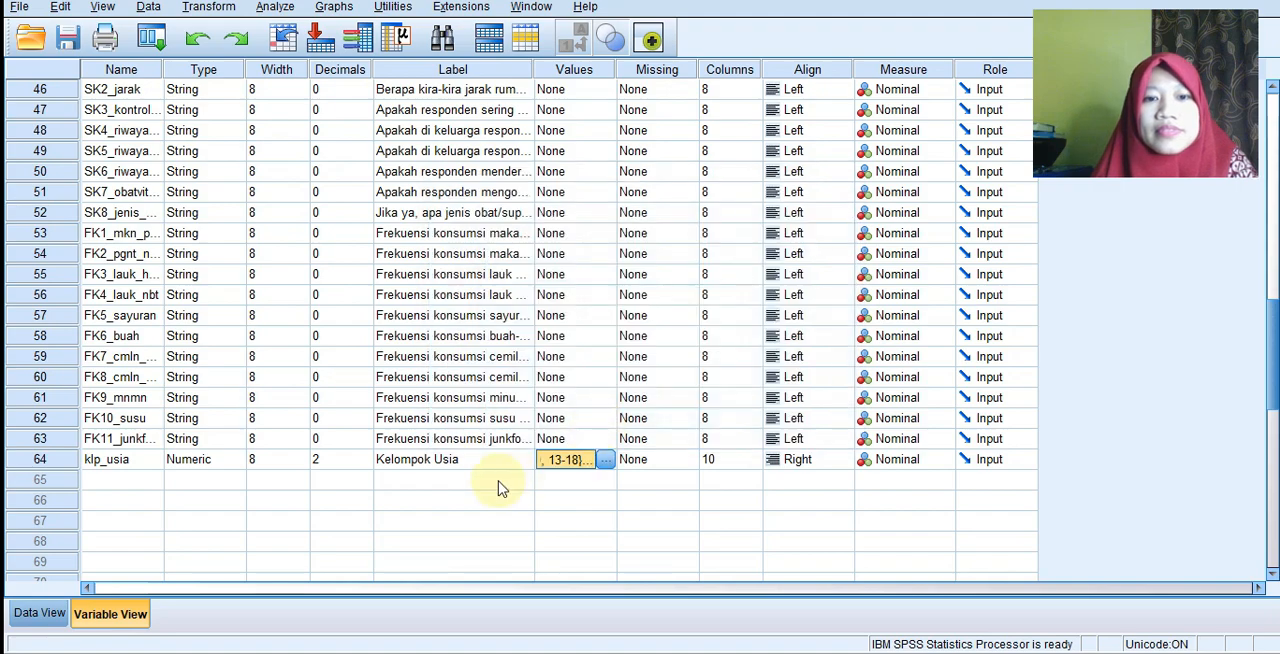
Check the labelled klp_usia values in the data records and cut the klp_usia column from the end of the dataset.
left_click(38, 614)
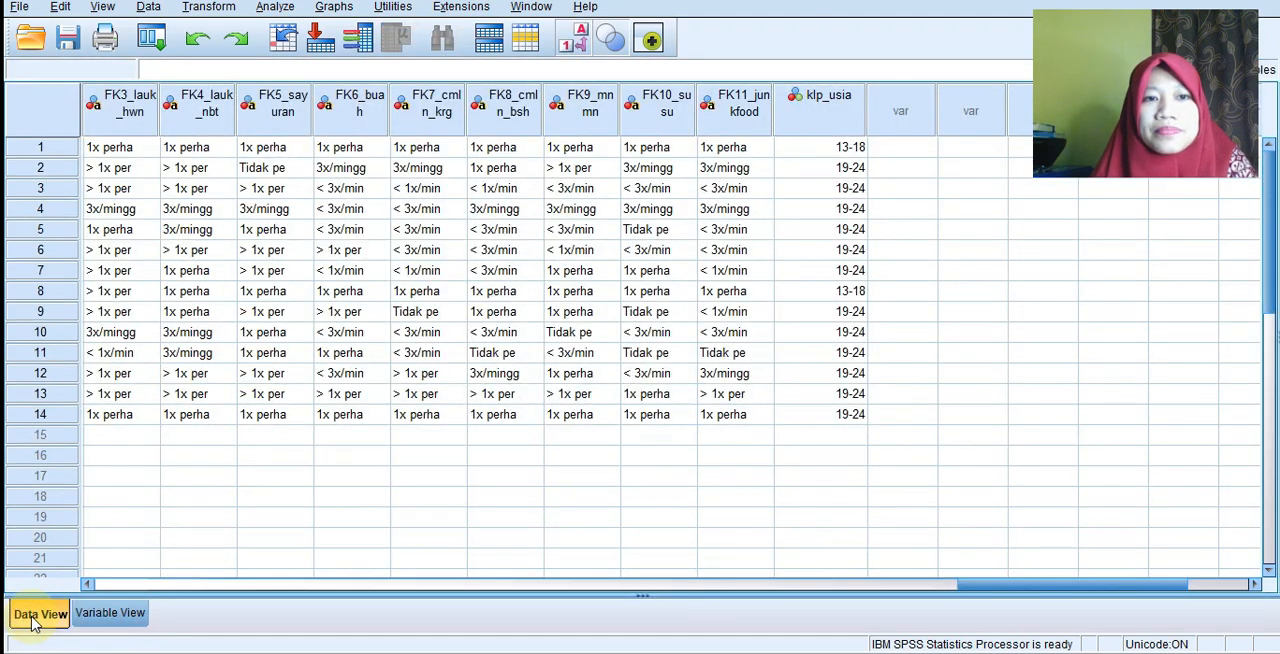
left_click_drag(1043, 584, 1135, 587)
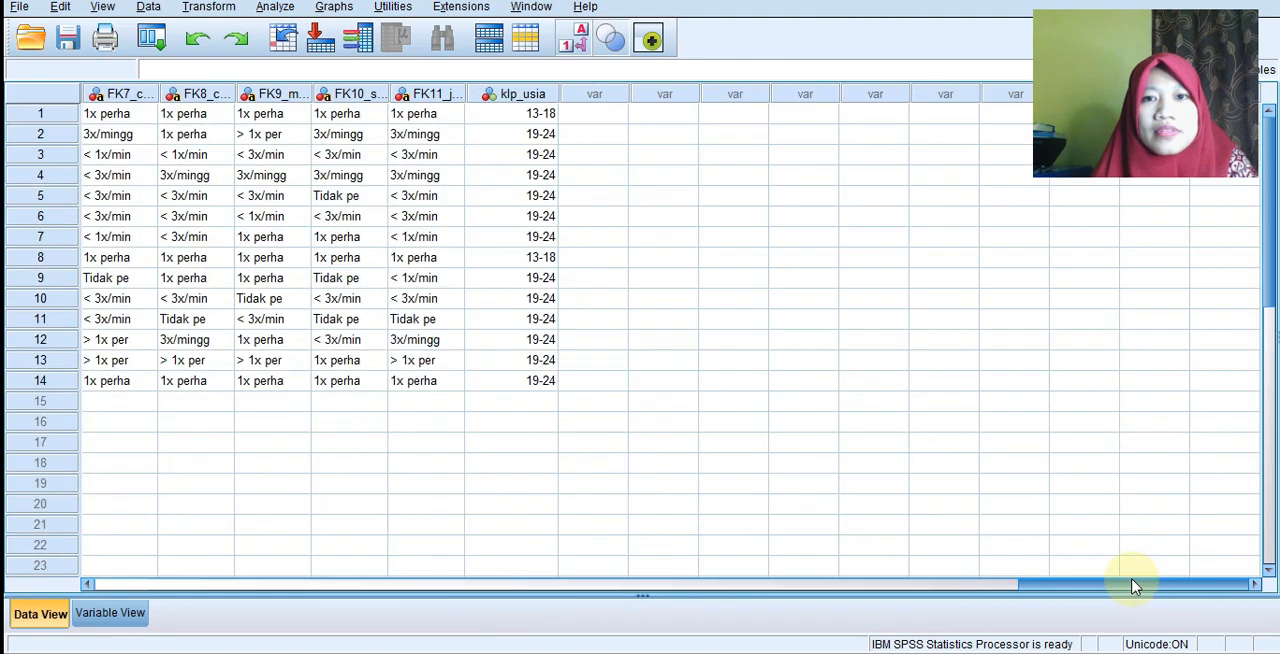
left_click(1270, 317)
left_click(1272, 537)
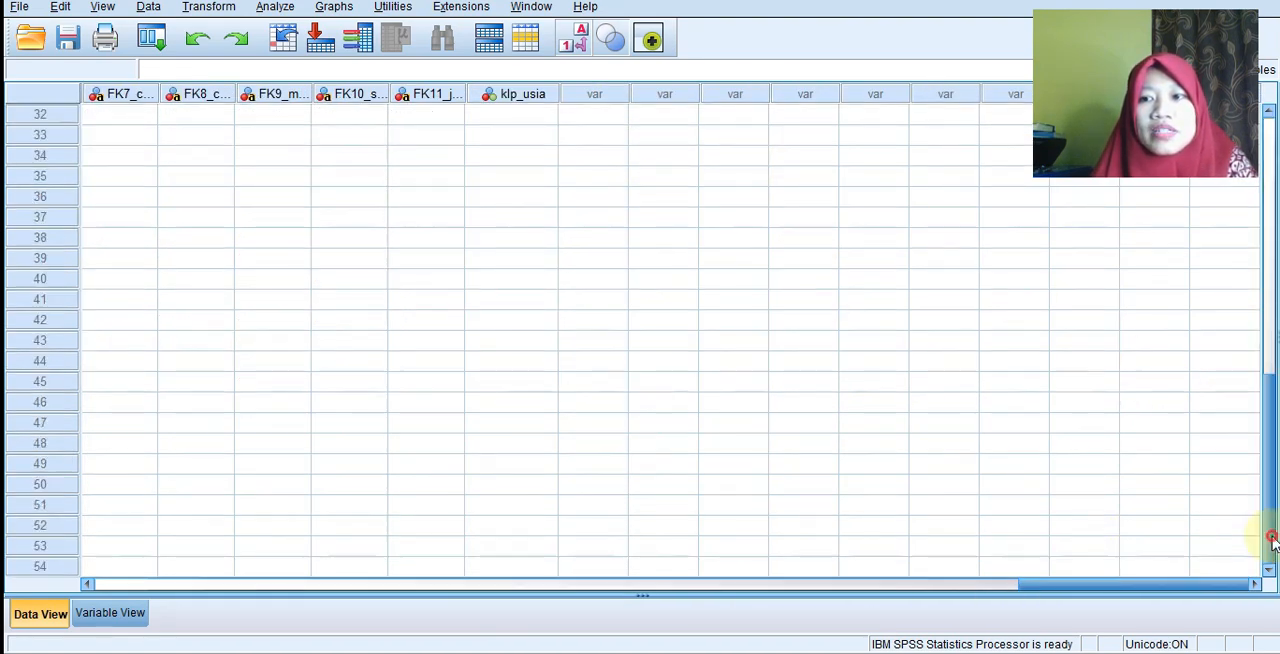
left_click(1268, 200)
scroll(840, 215, "up", 3)
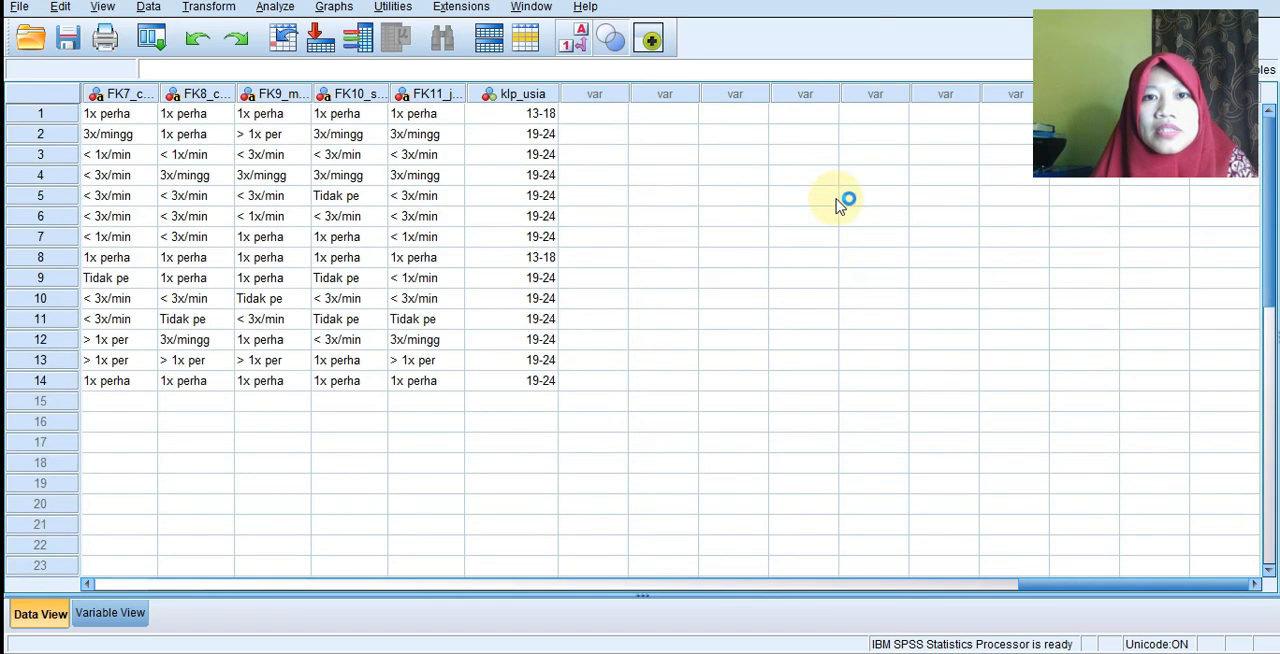
left_click(528, 95)
key("Delete")
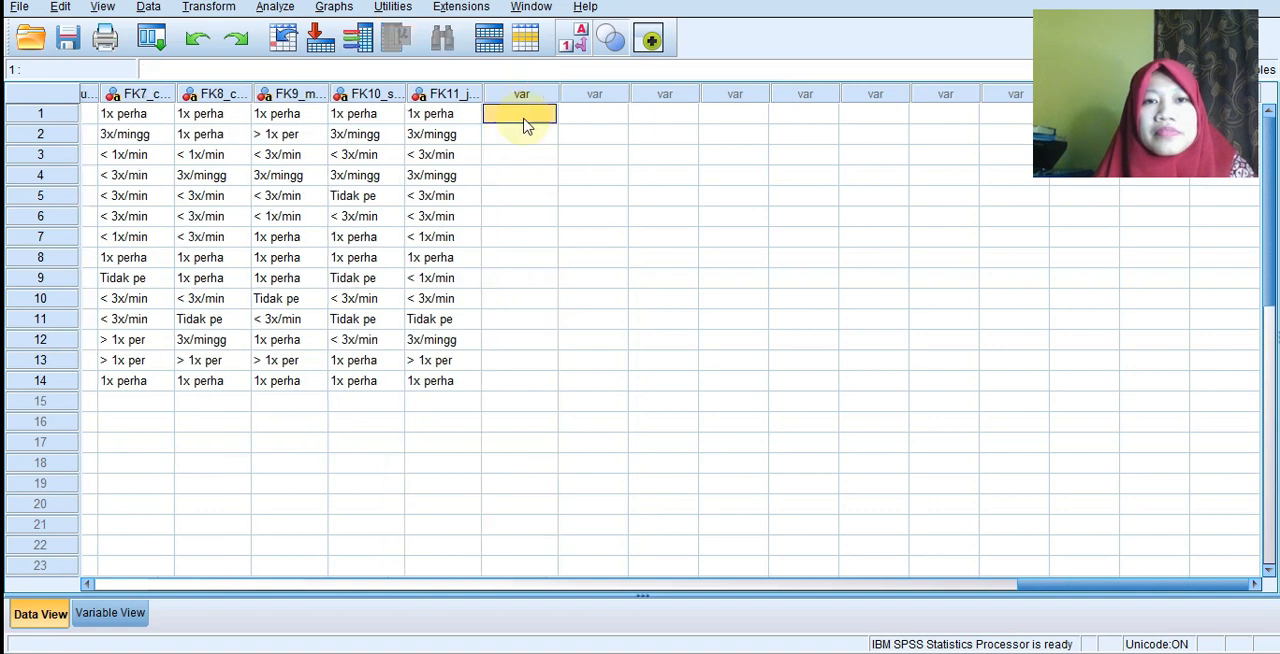
Insert a new variable between usia and jk and paste the cut klp_usia column into it.
left_click(88, 584)
left_click_drag(88, 585, 88, 585)
left_click_drag(1050, 565, 688, 568)
left_click_drag(928, 585, 165, 531)
scroll(504, 116, "up", 1)
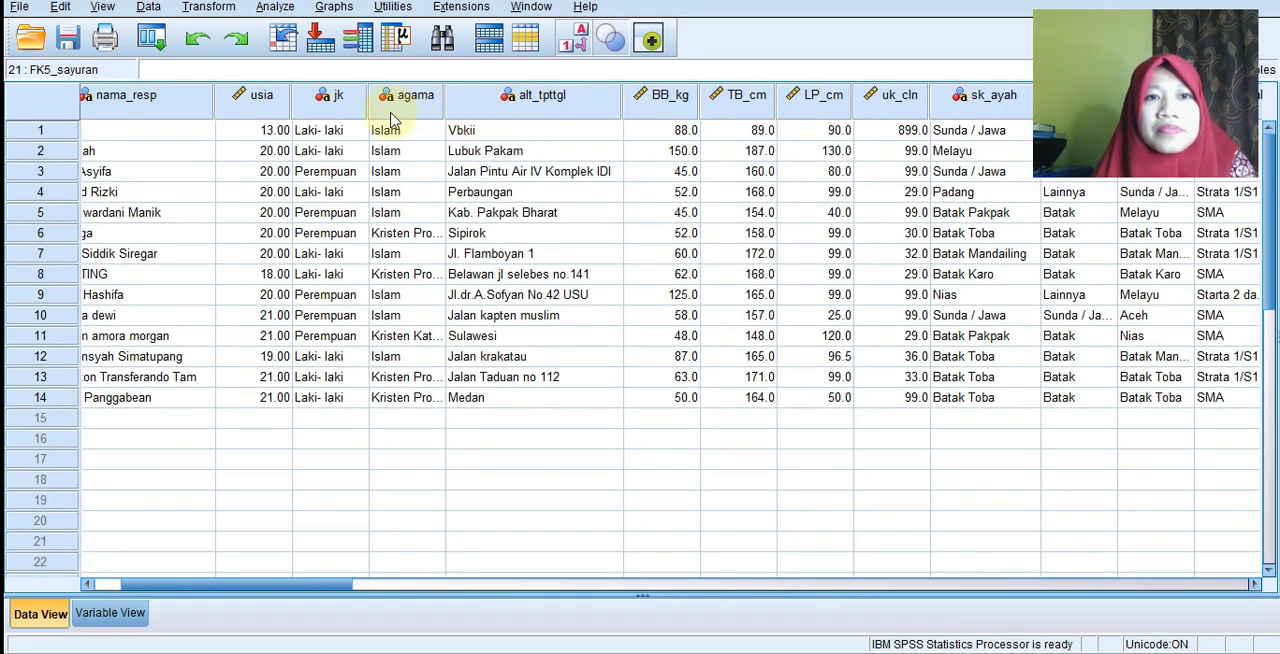
left_click(325, 95)
right_click(323, 96)
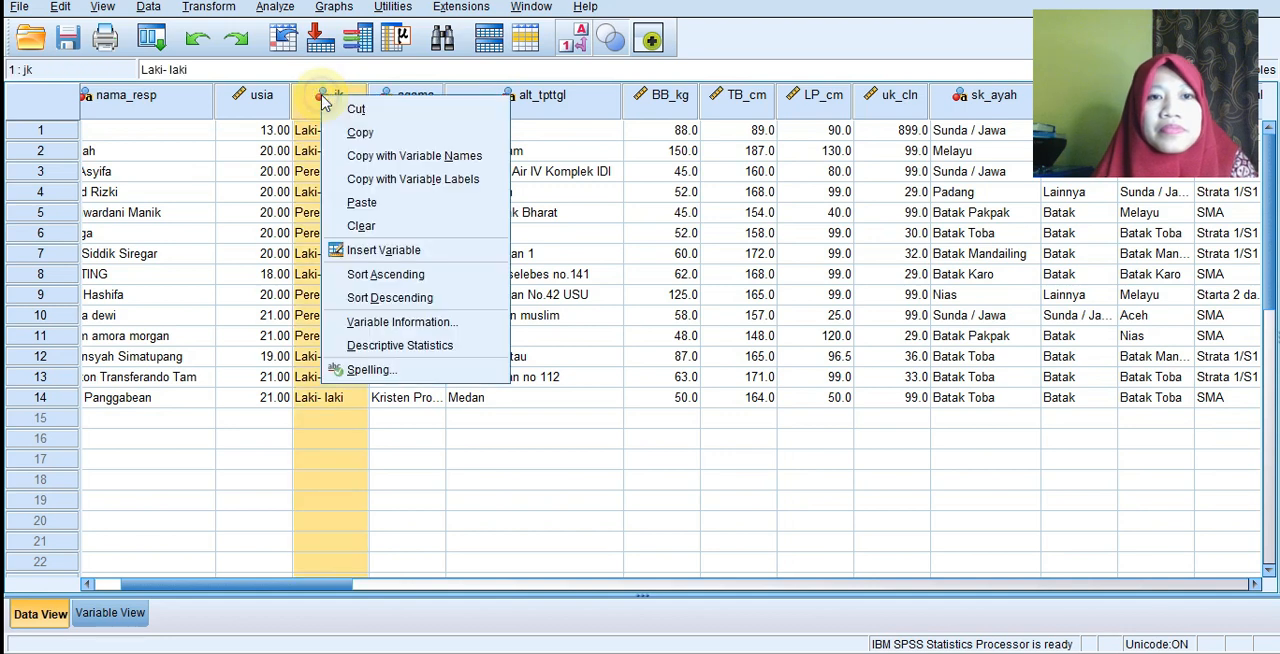
left_click(402, 250)
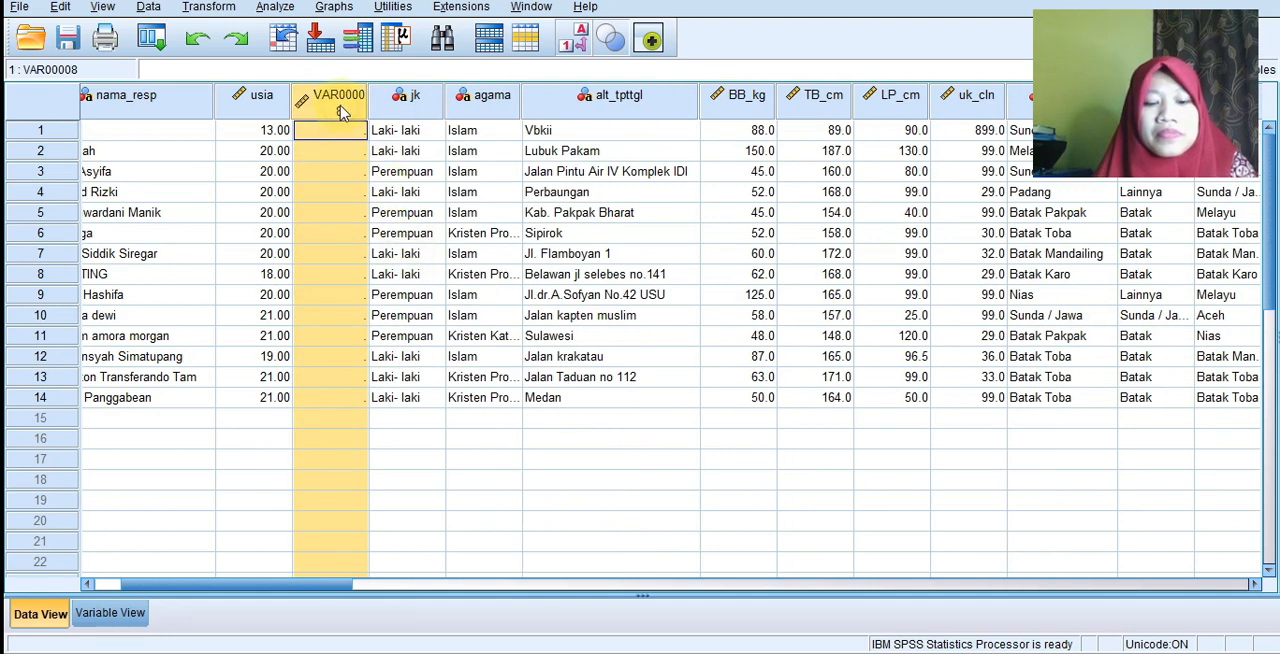
key("ctrl+v")
left_click(333, 299)
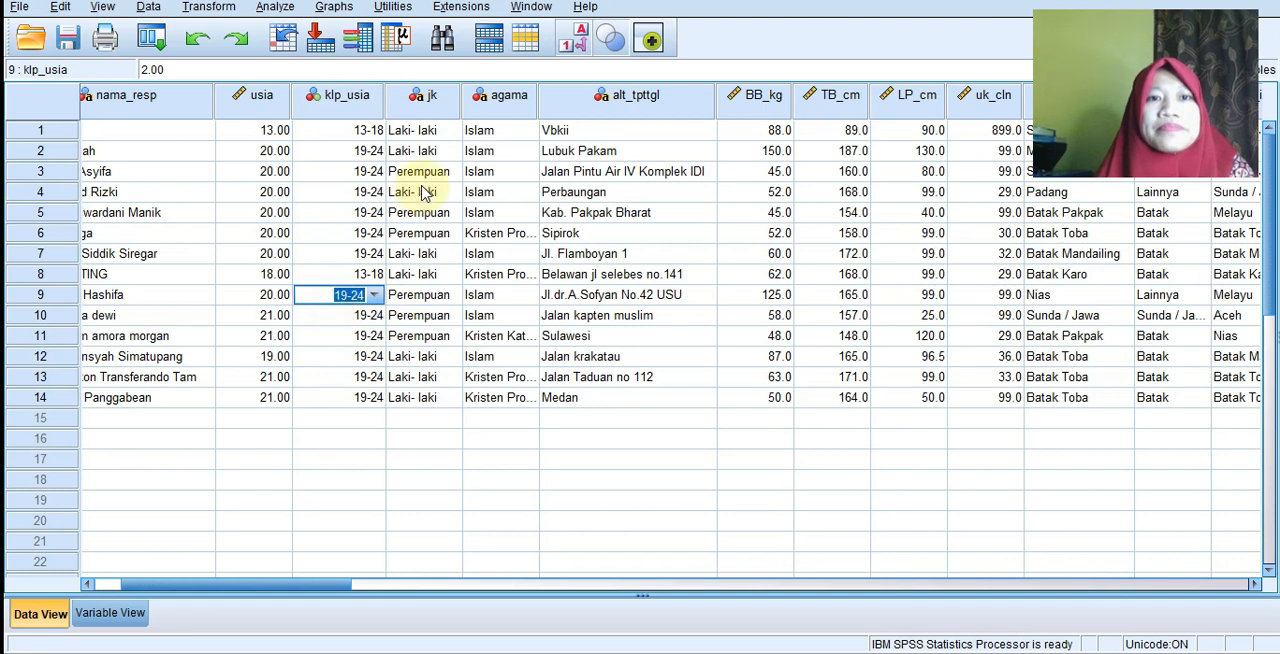
left_click(468, 418)
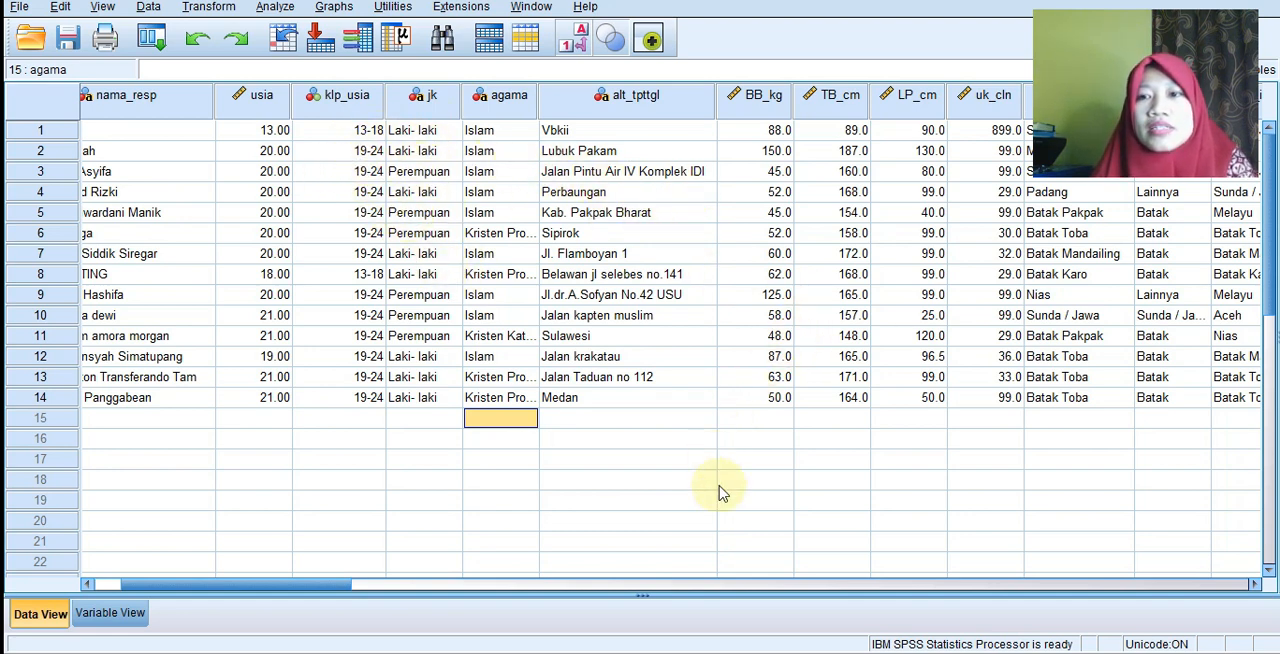
Check the father's ethnicity group values in the klp_sk_ayah column of the data records.
left_click_drag(344, 585, 414, 590)
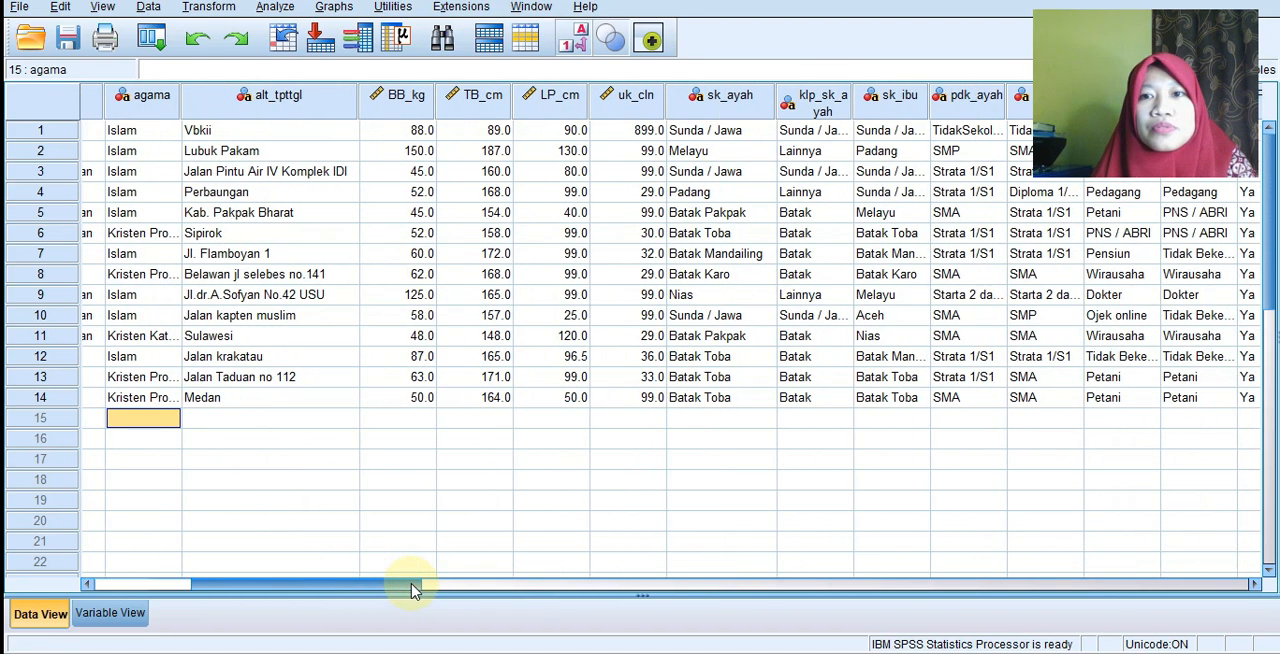
left_click(840, 136)
left_click_drag(349, 590, 235, 588)
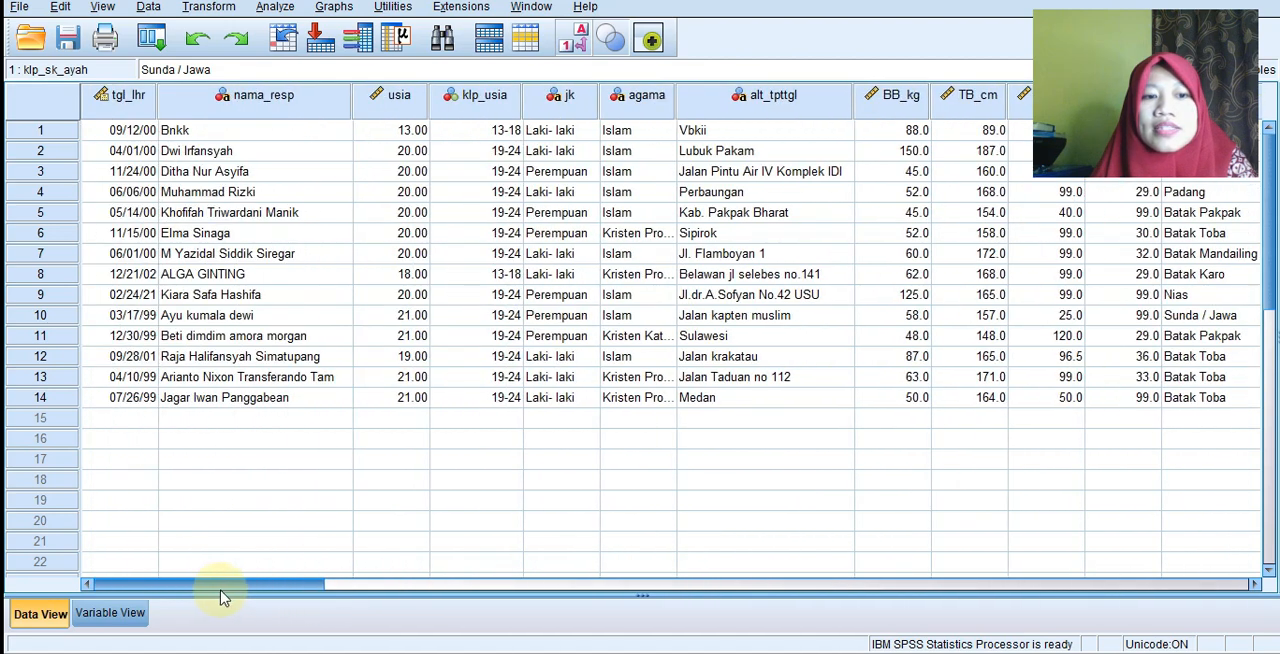
Set up a Frequencies analysis of Kelompok Usia, Jenis kelamin responden and Kelompok suku ayah with frequency tables displayed.
left_click(278, 10)
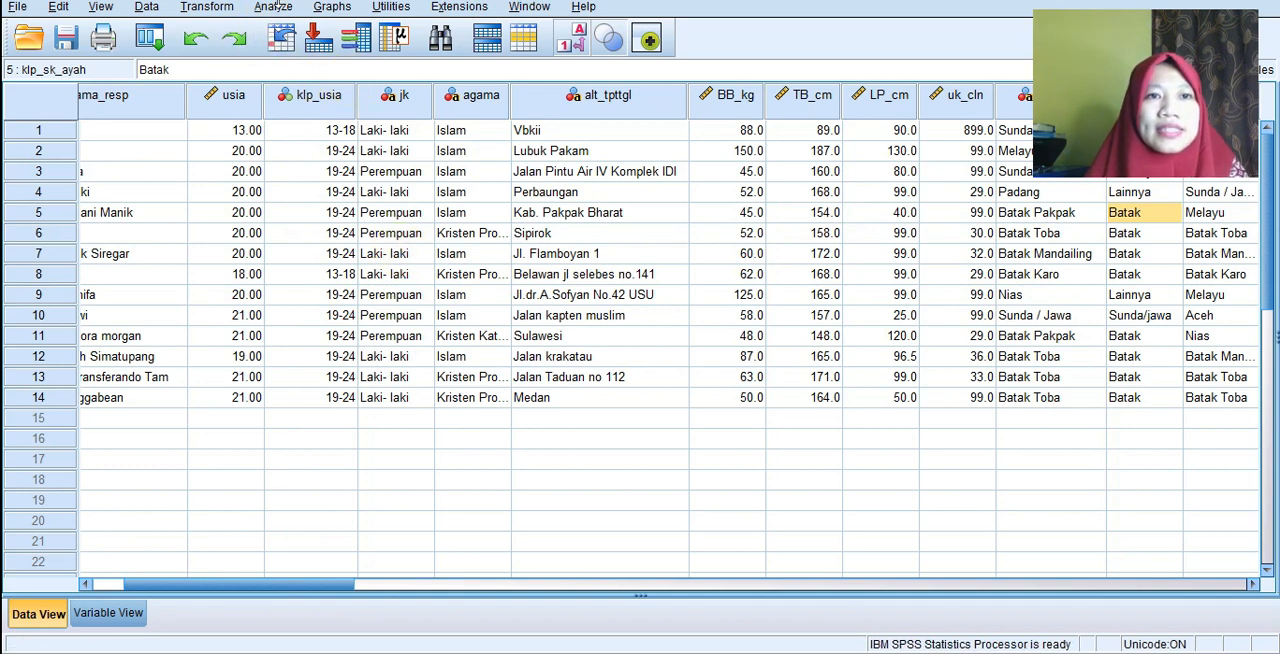
left_click(276, 9)
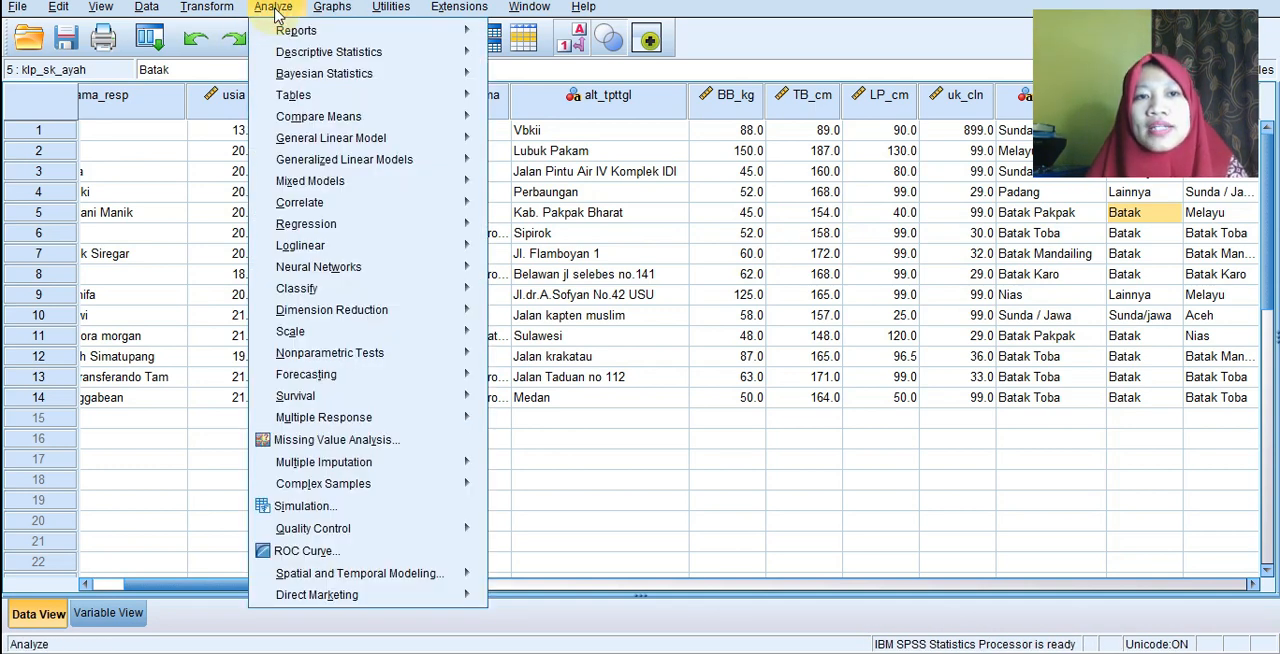
mouse_move(289, 54)
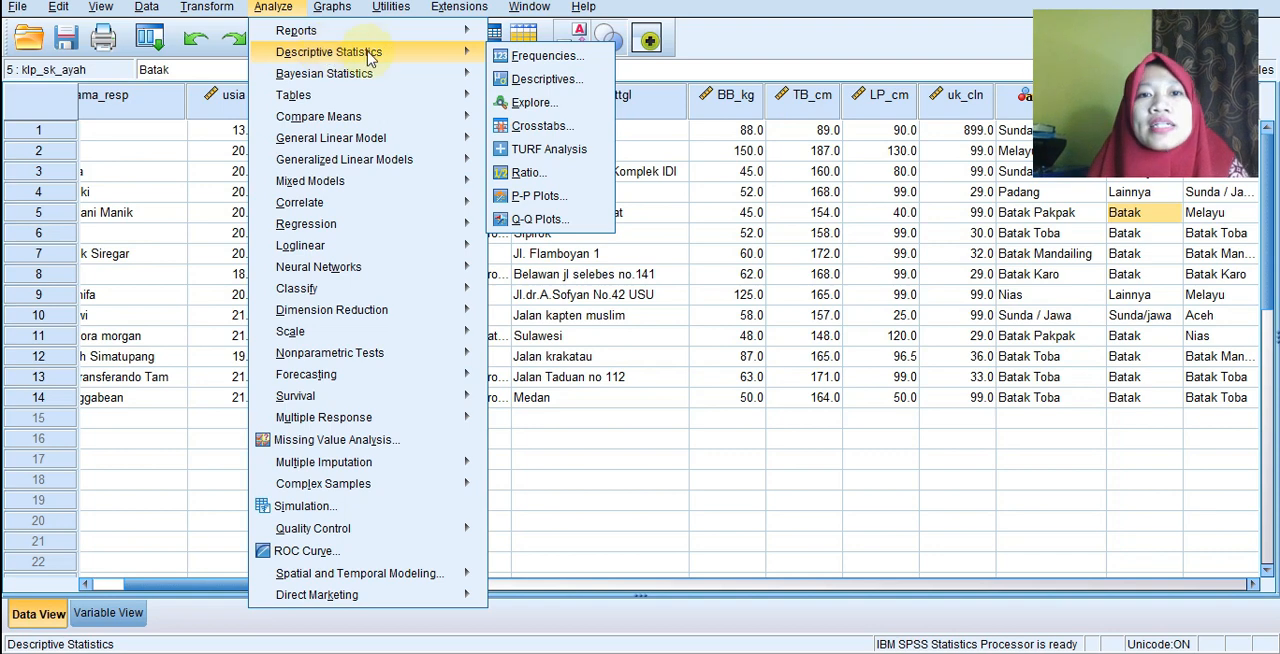
left_click(540, 57)
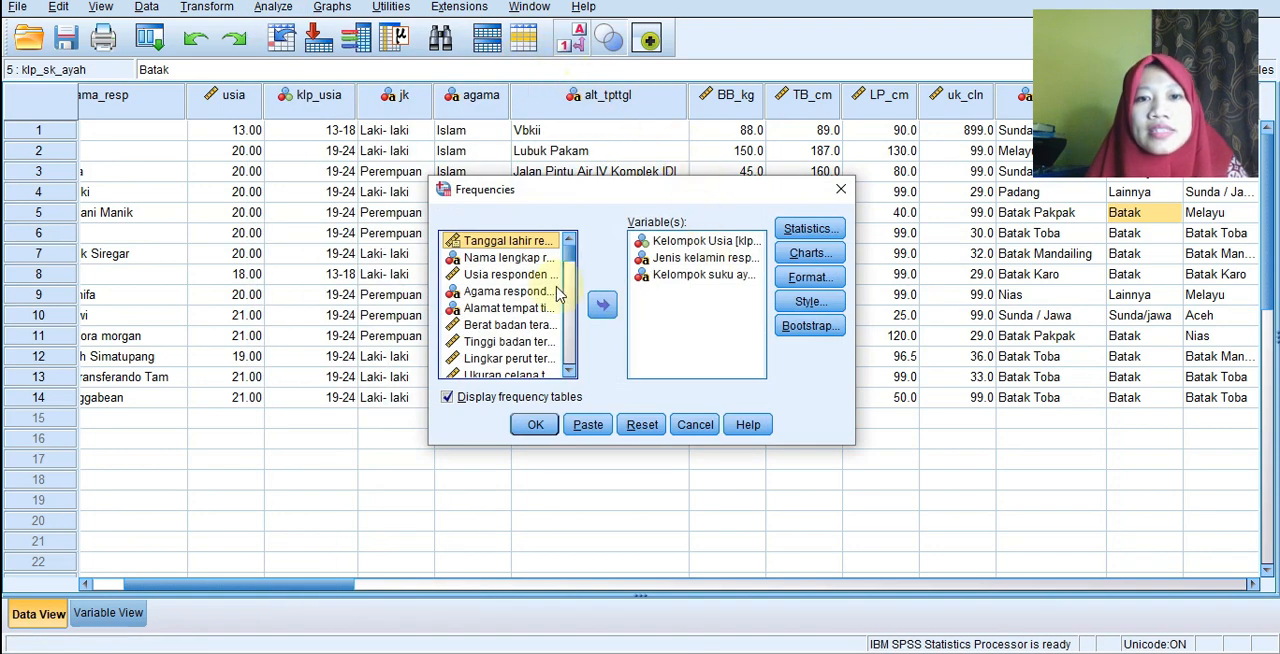
left_click(685, 241)
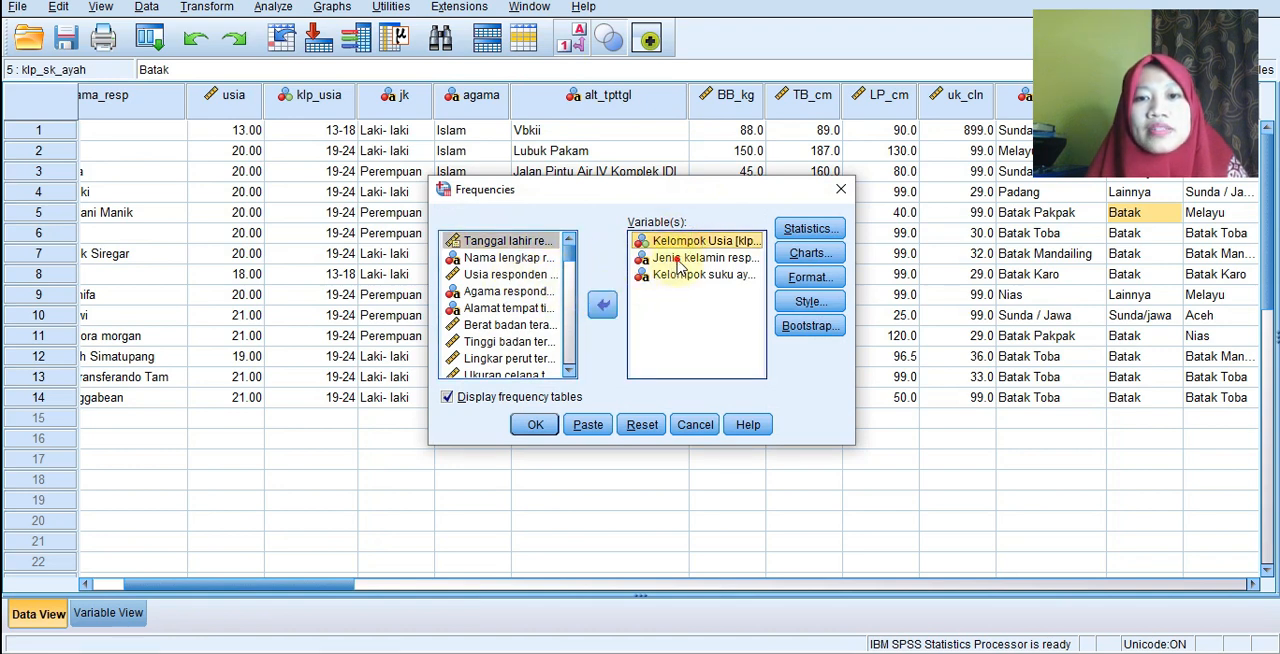
left_click(678, 258)
left_click(681, 276)
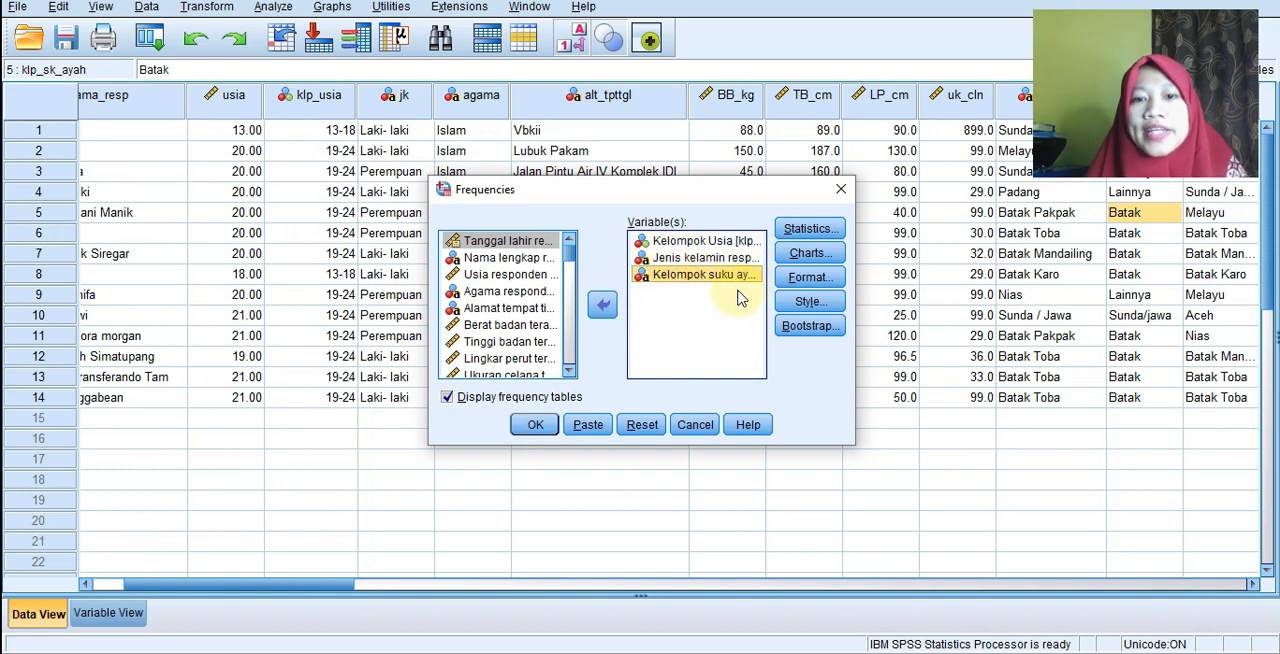
Leave all additional statistics off, run the frequency analysis and review the tables for age group, gender and father's ethnicity group.
left_click(829, 231)
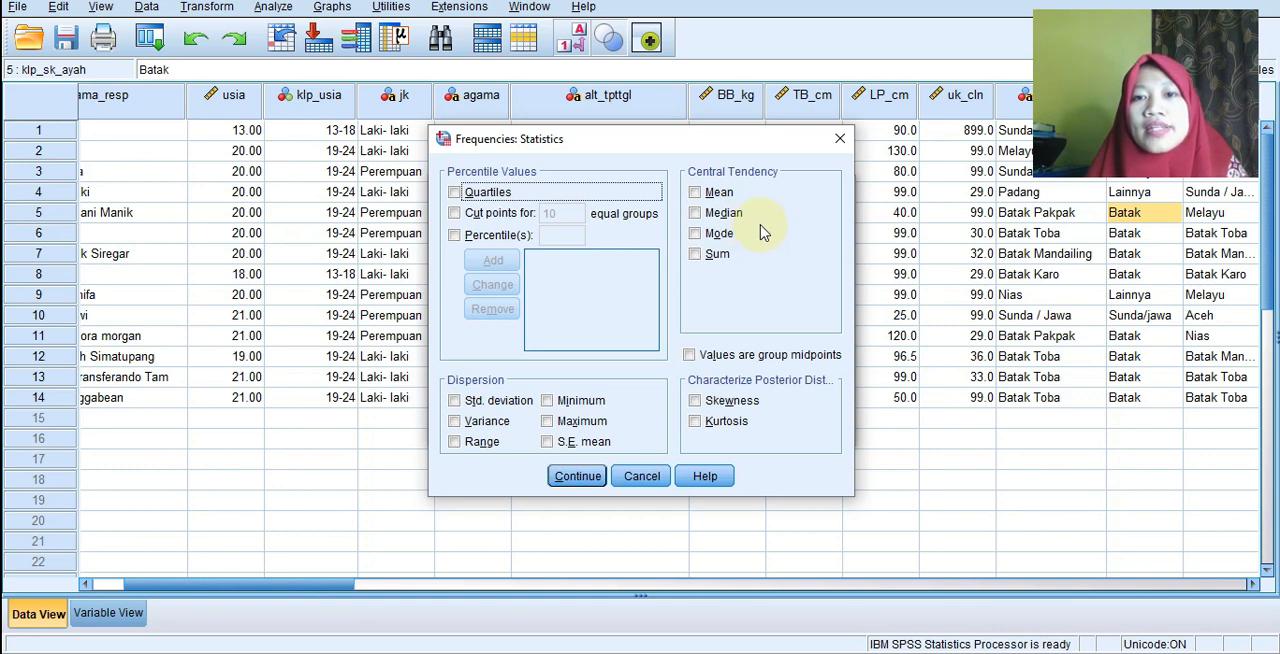
left_click(577, 477)
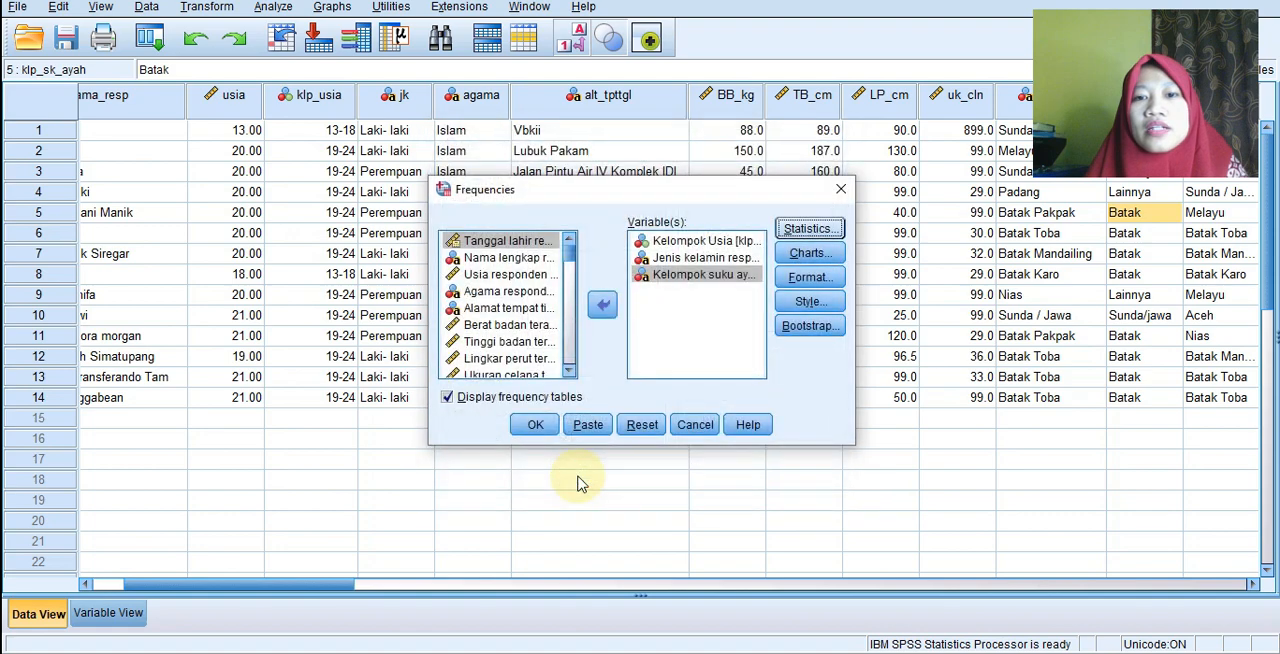
left_click(535, 426)
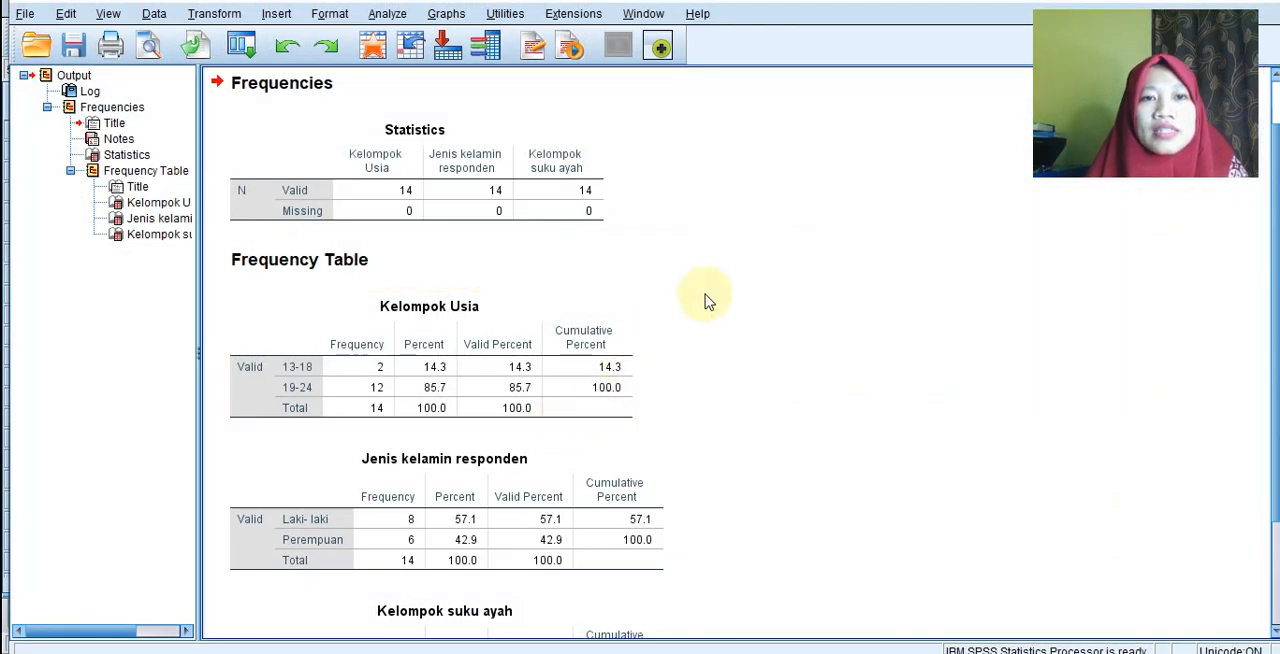
scroll(620, 345, "down", 2)
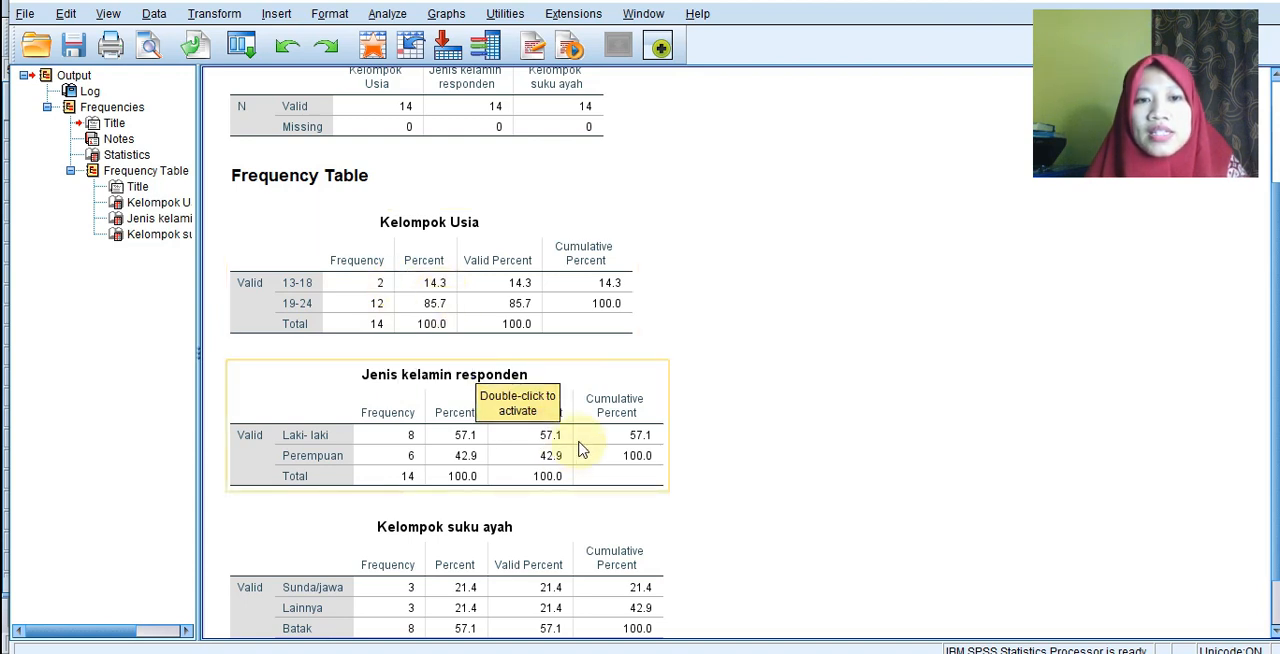
scroll(534, 536, "down", 3)
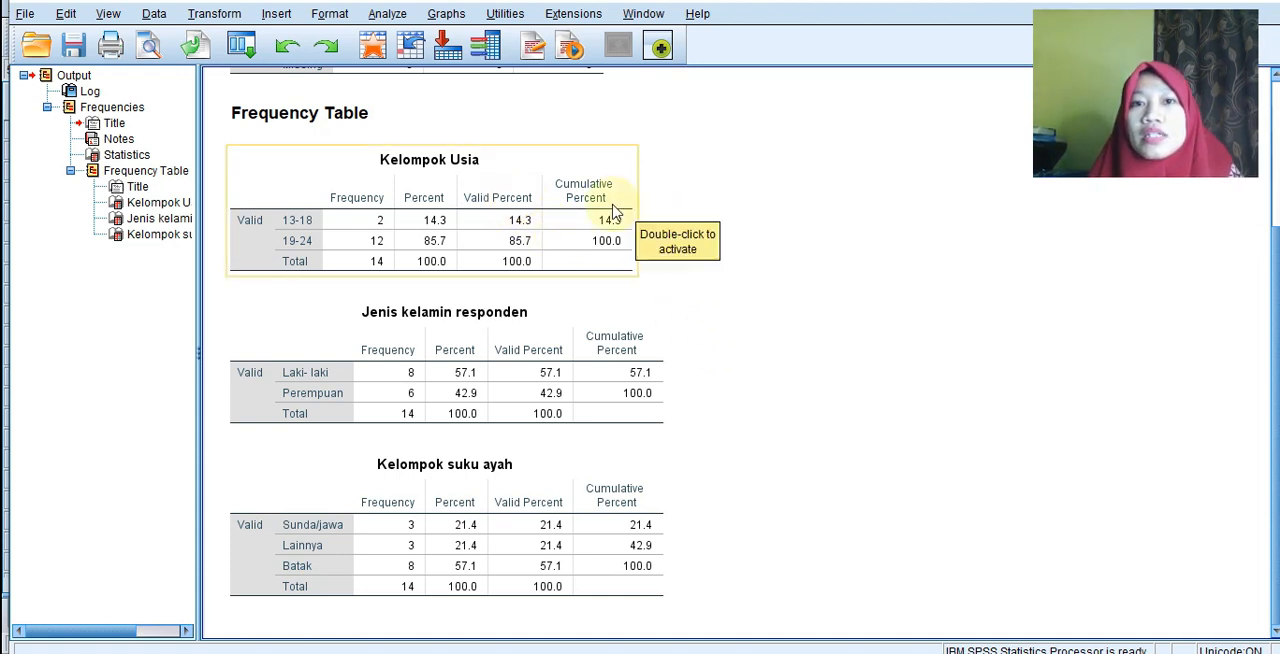
Switch to the PowerPoint presentation, show the Tabel 1 slide on subject characteristics and reduce its window beside the SPSS frequency tables.
left_click(897, 652)
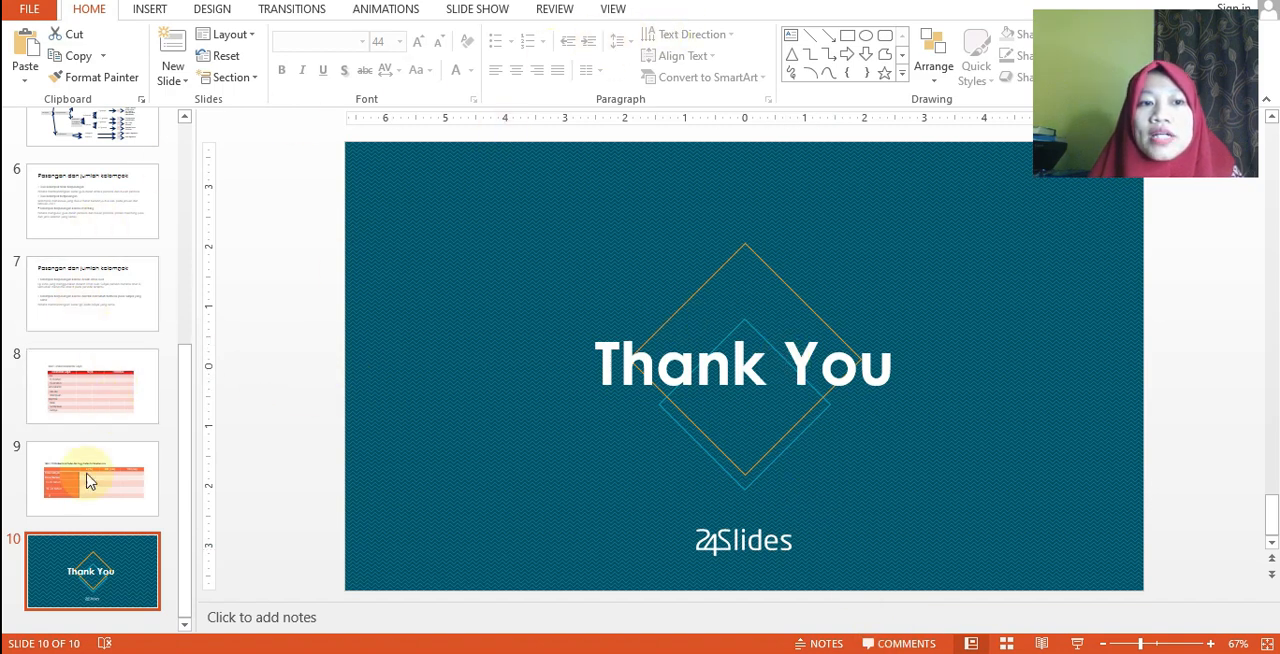
left_click(86, 411)
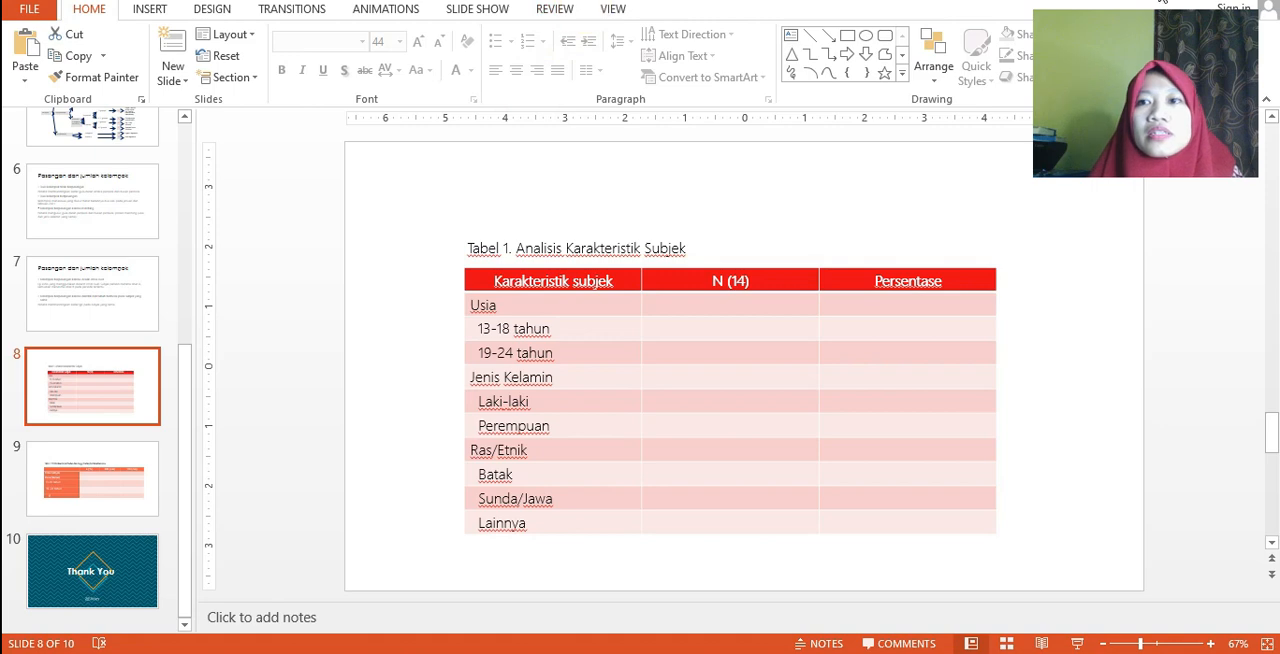
double_click(914, 4)
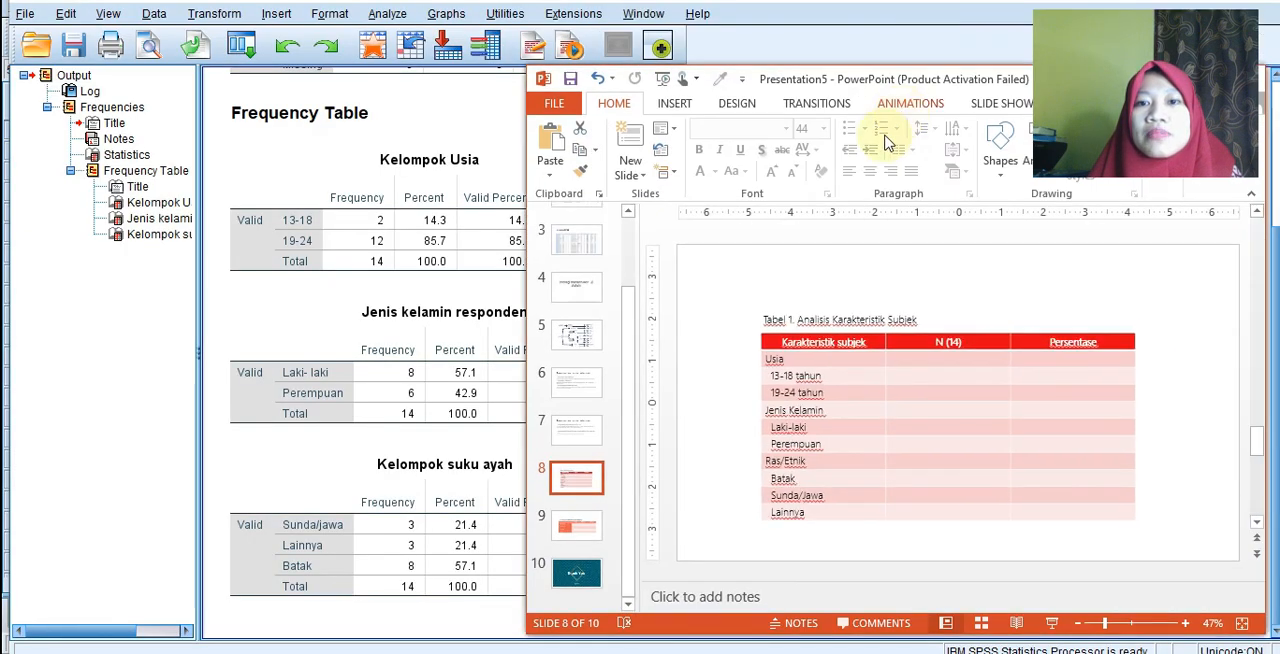
Fill the Usia rows of Tabel 1: 2 and 14.3 for 13-18 tahun, 12 and 85.7 for 19-24 tahun.
left_click(916, 382)
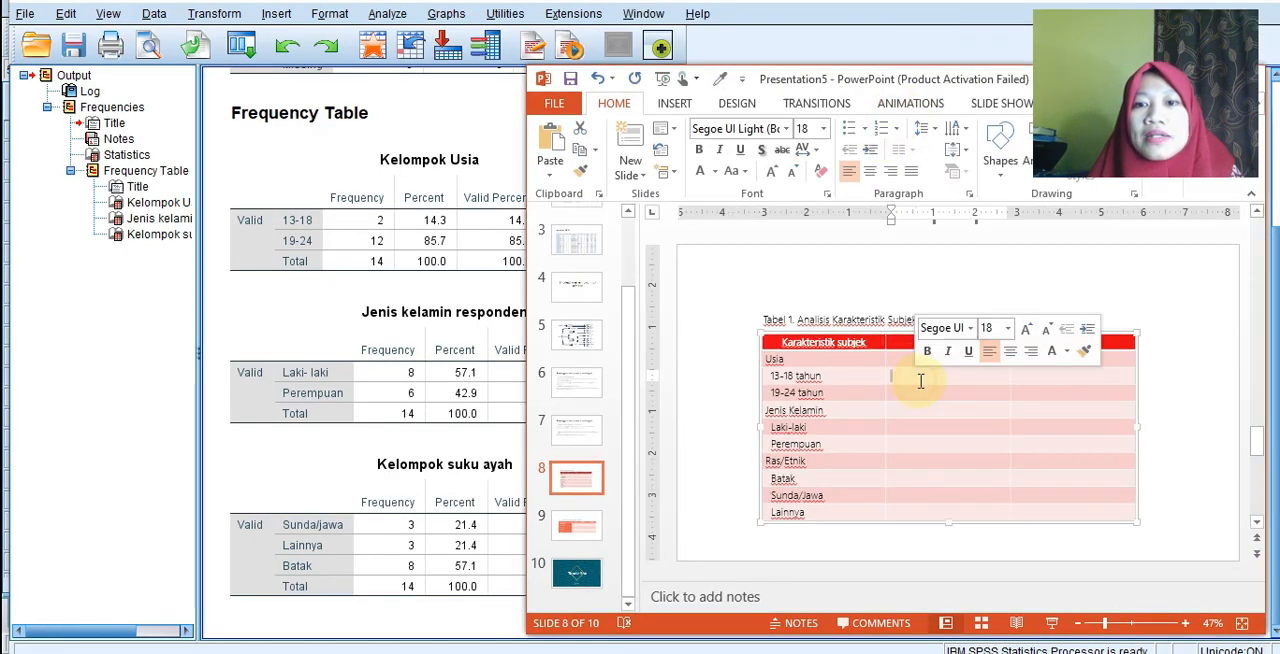
type("2")
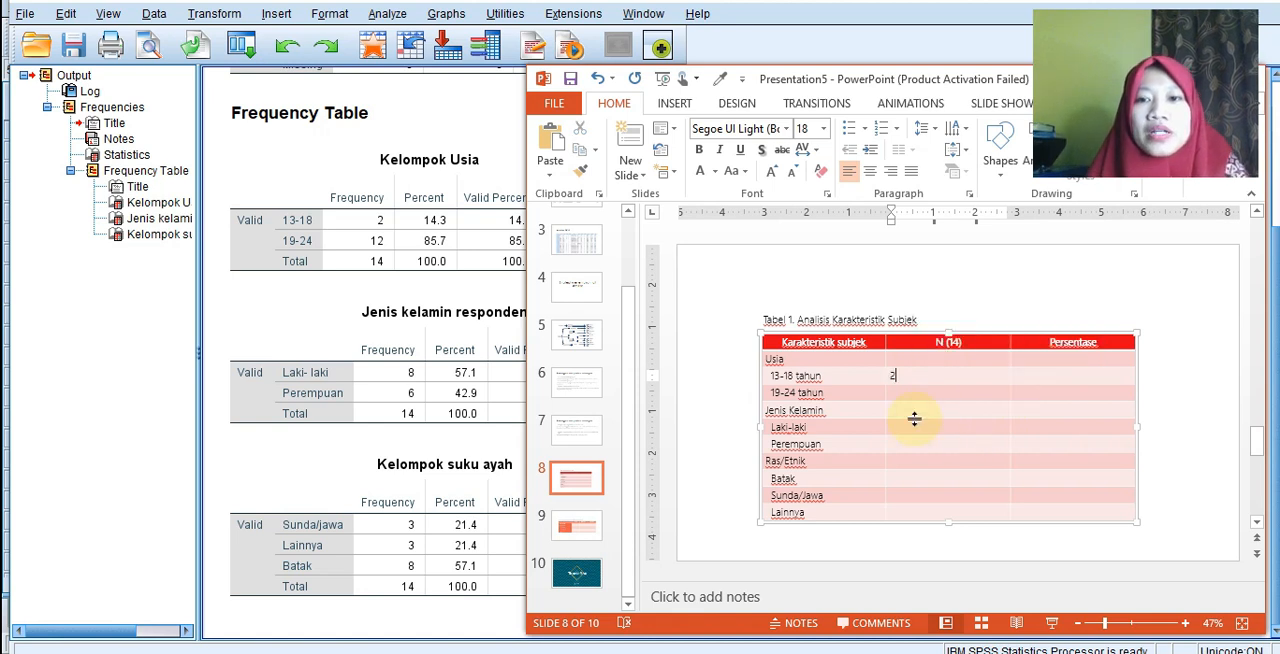
left_click(916, 391)
type("12")
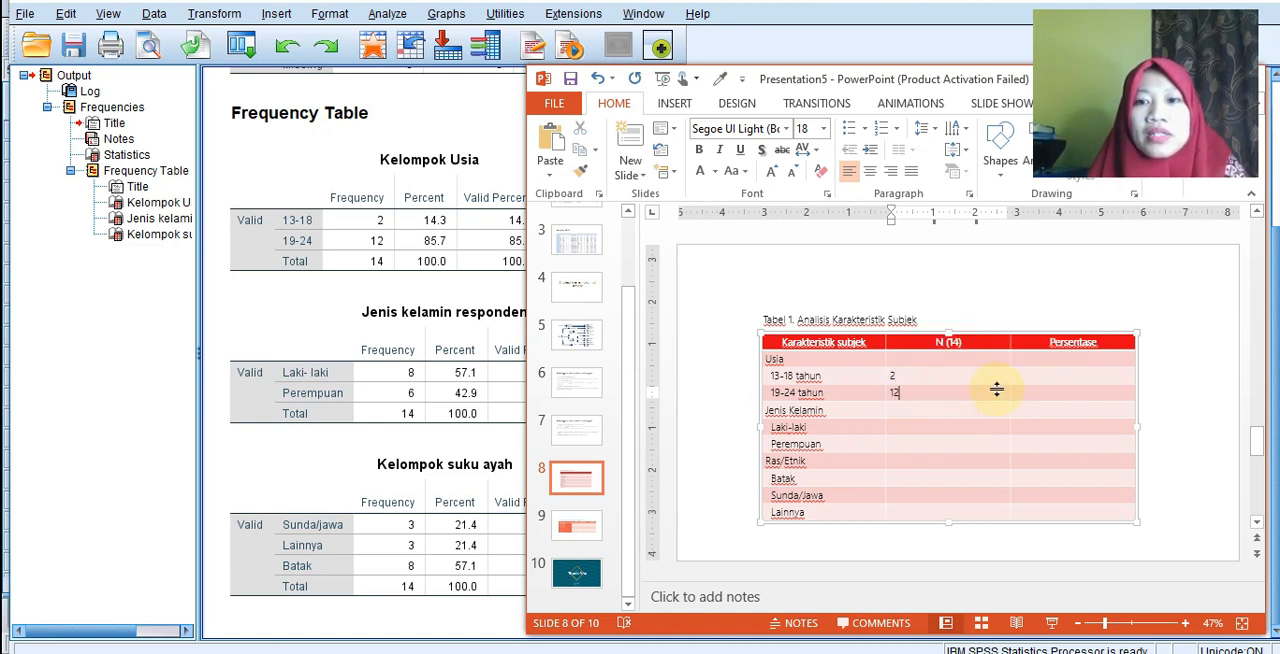
left_click(1047, 380)
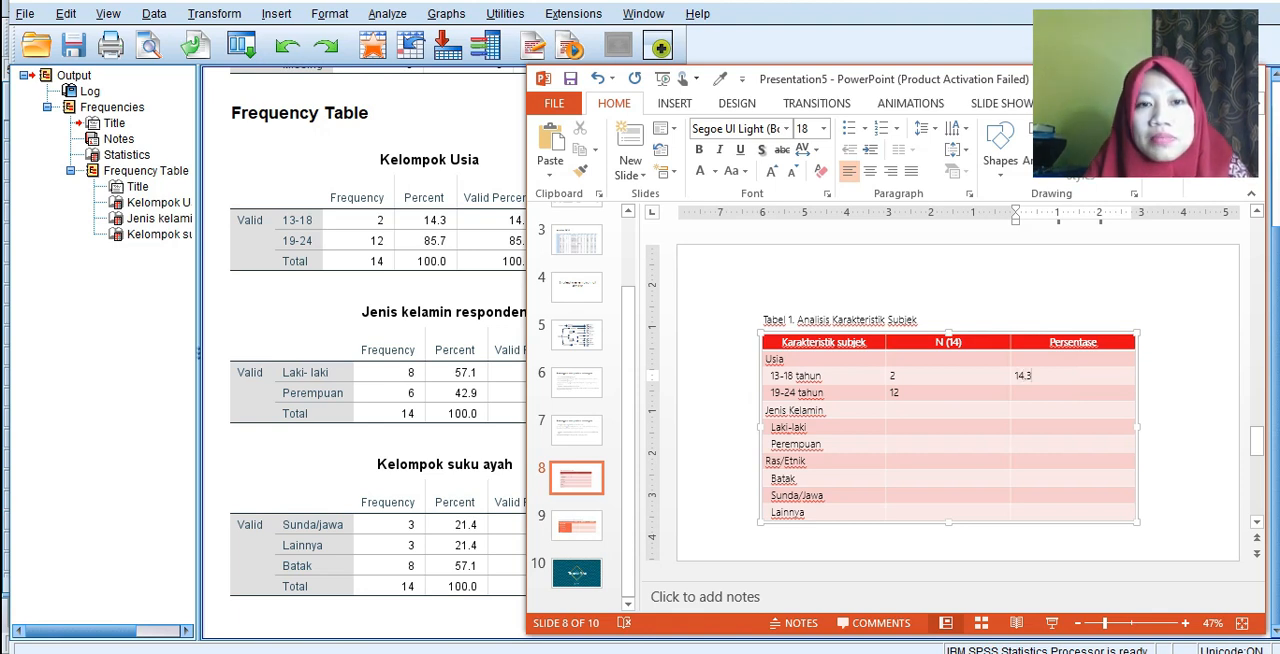
left_click(1015, 393)
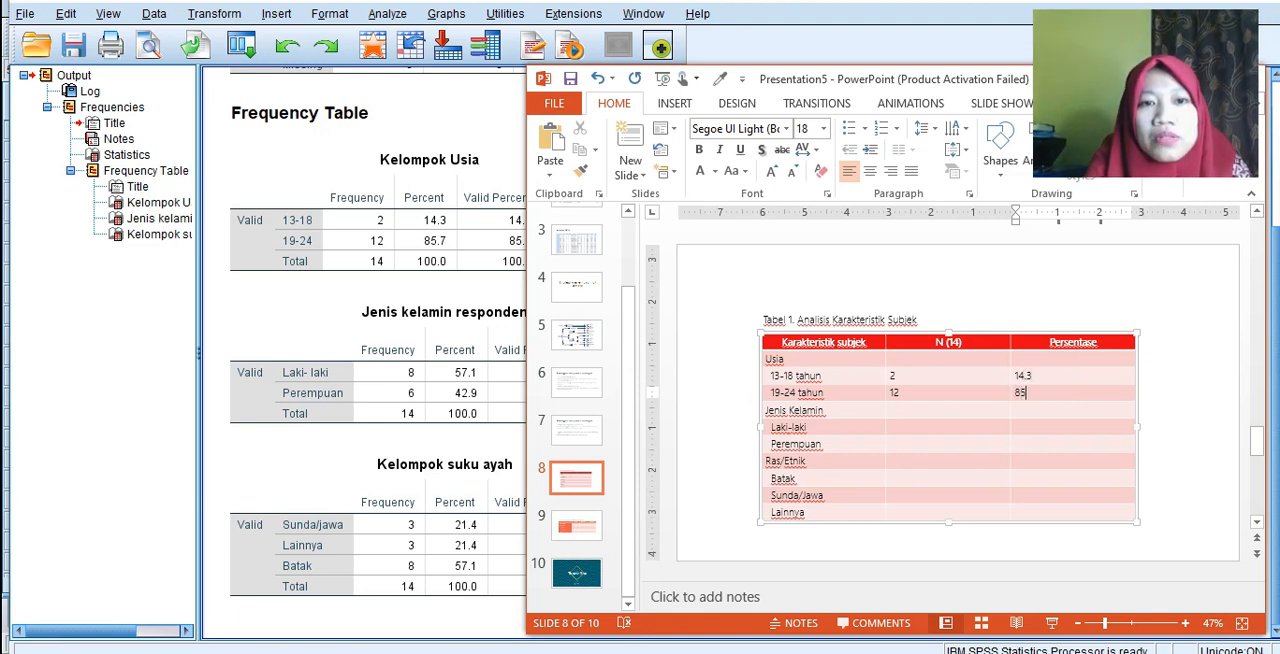
type("85.7")
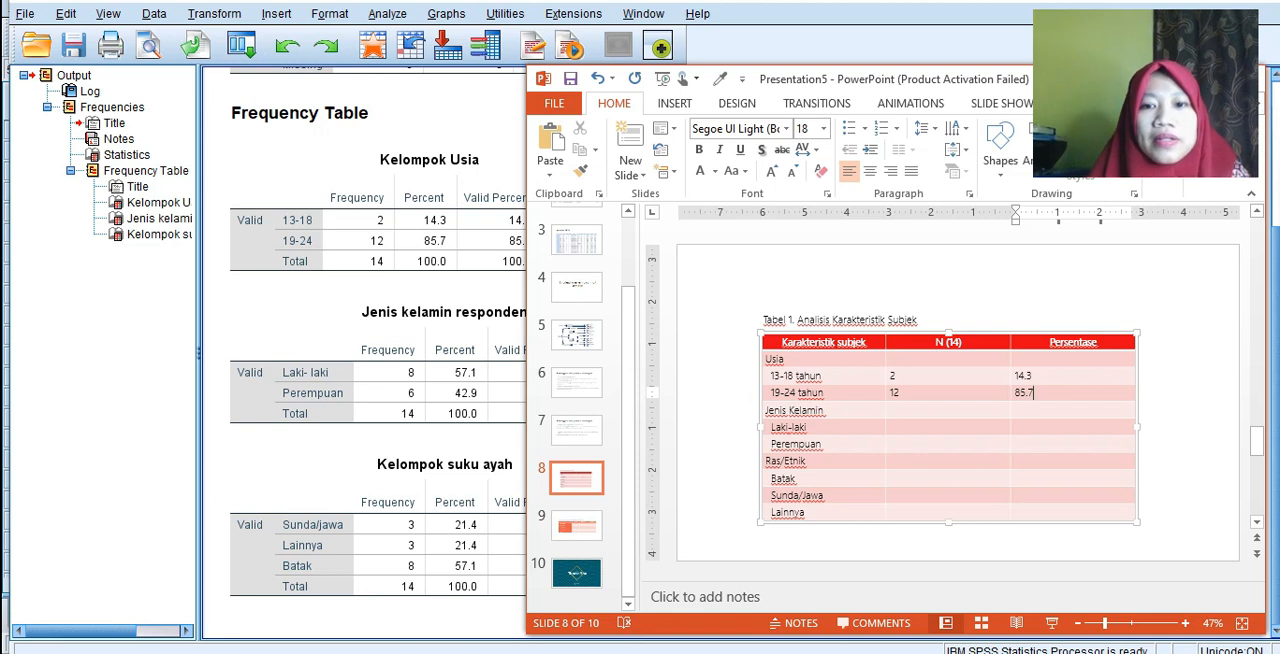
Fill the Jenis Kelamin rows of the table: 8 and 57.1 for Laki-laki, 6 and 42.9 for Perempuan.
left_click(957, 431)
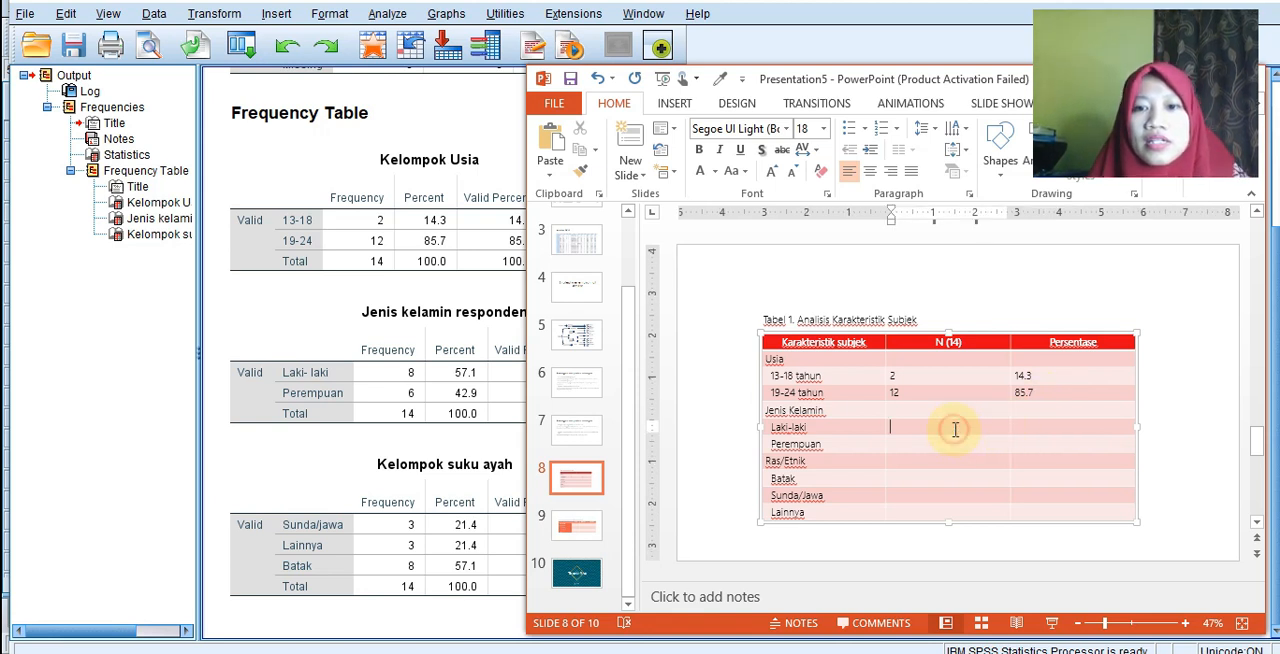
type("8")
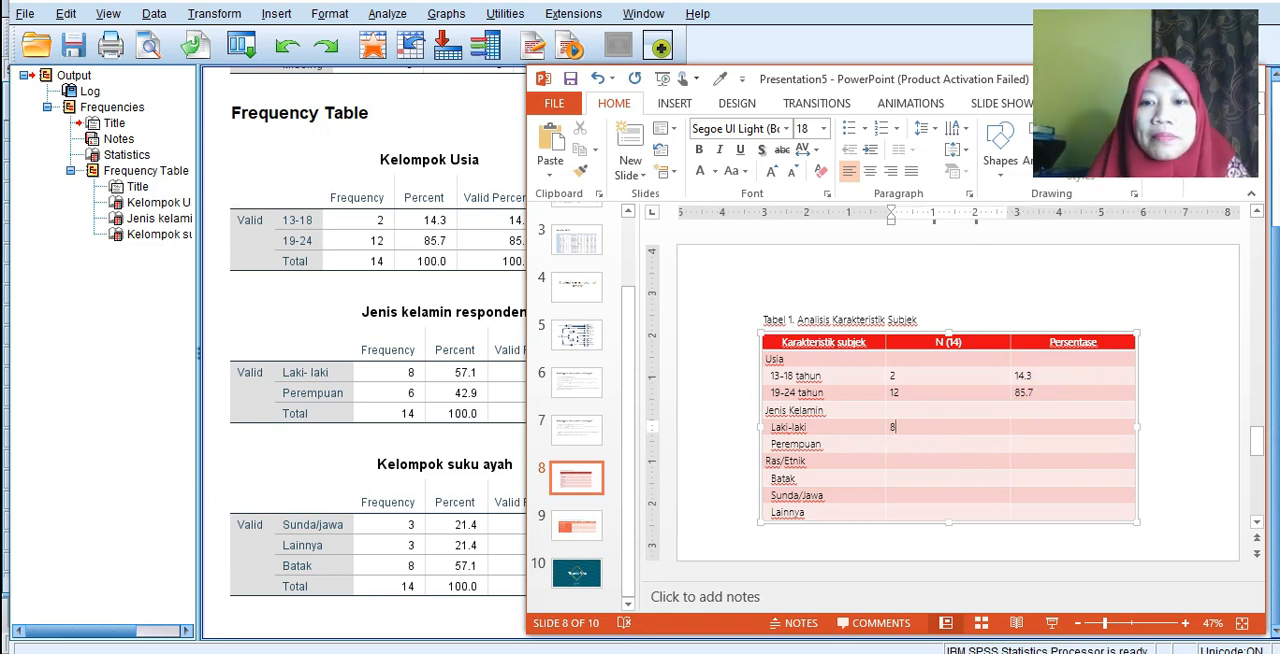
left_click(925, 446)
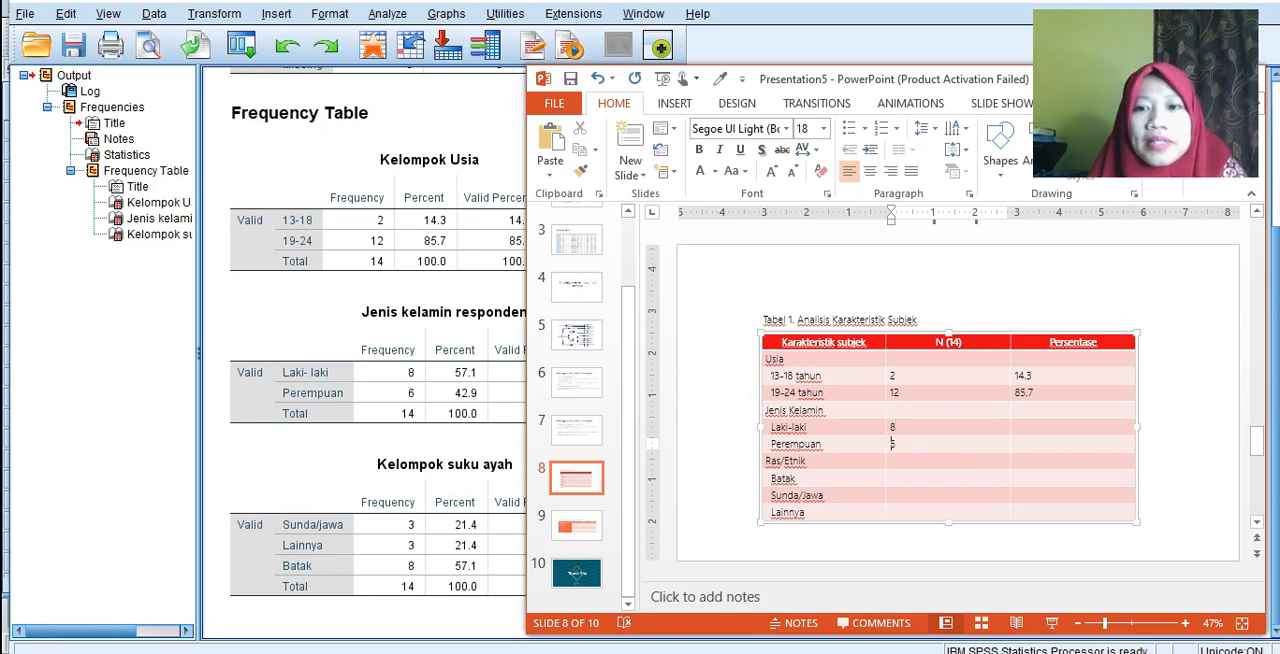
type("6")
left_click(1020, 428)
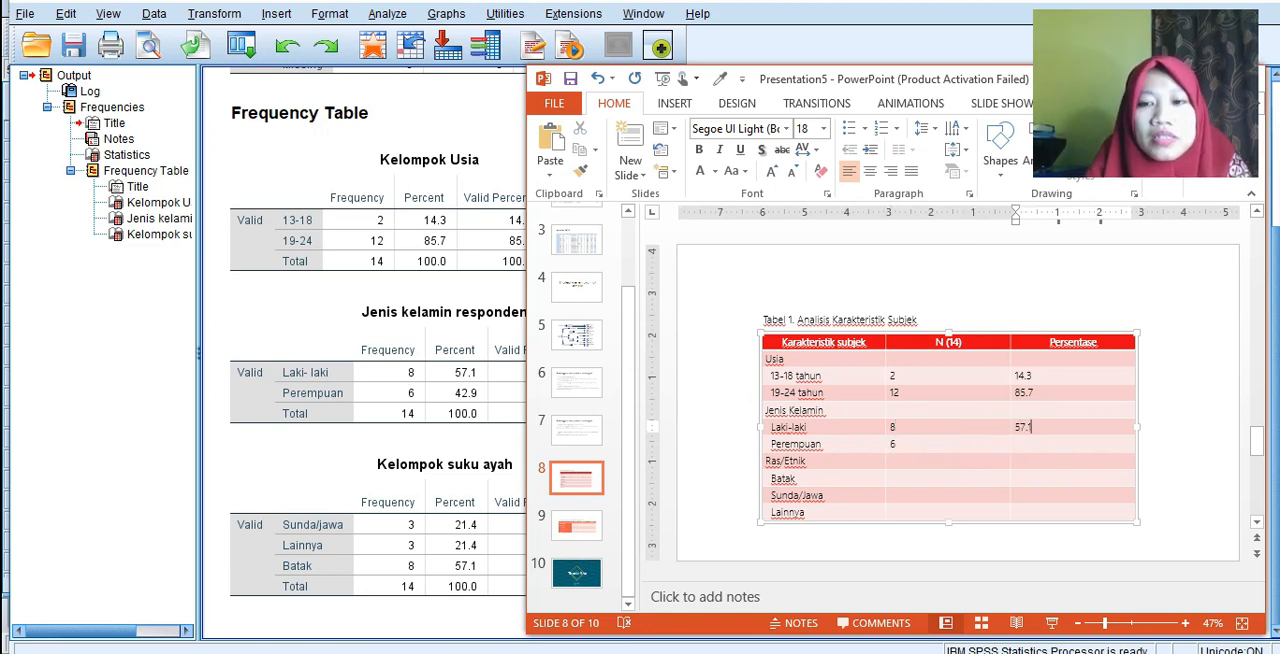
left_click(1042, 450)
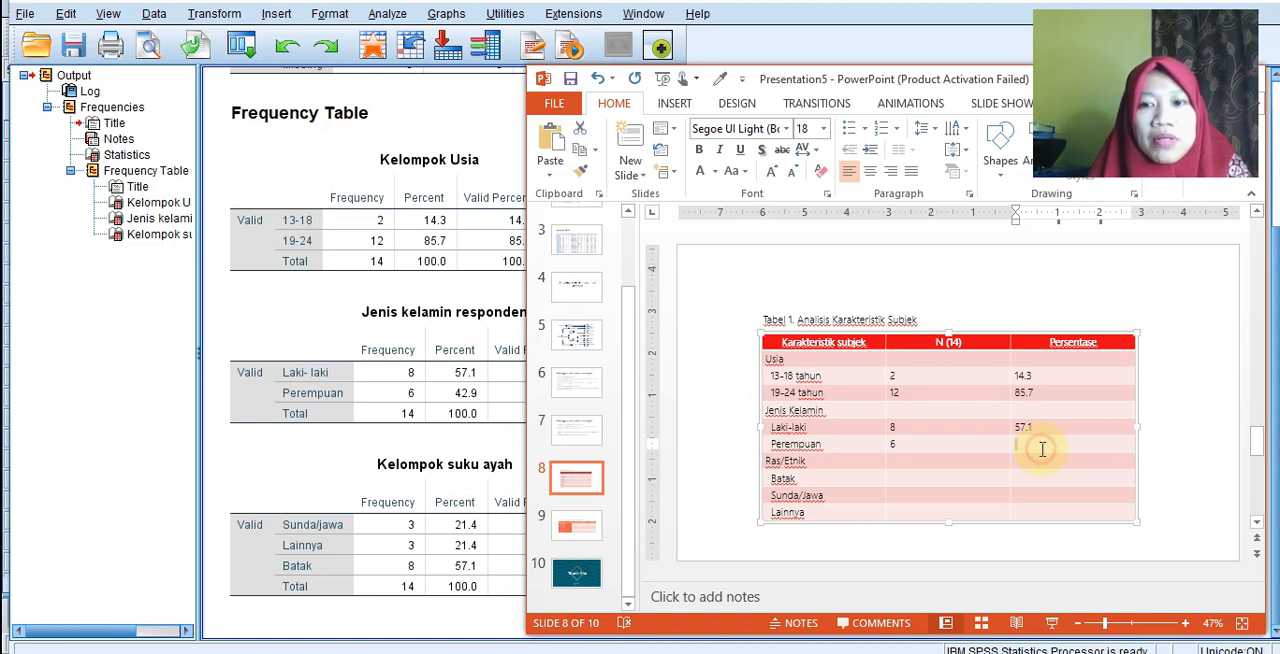
type("42.9")
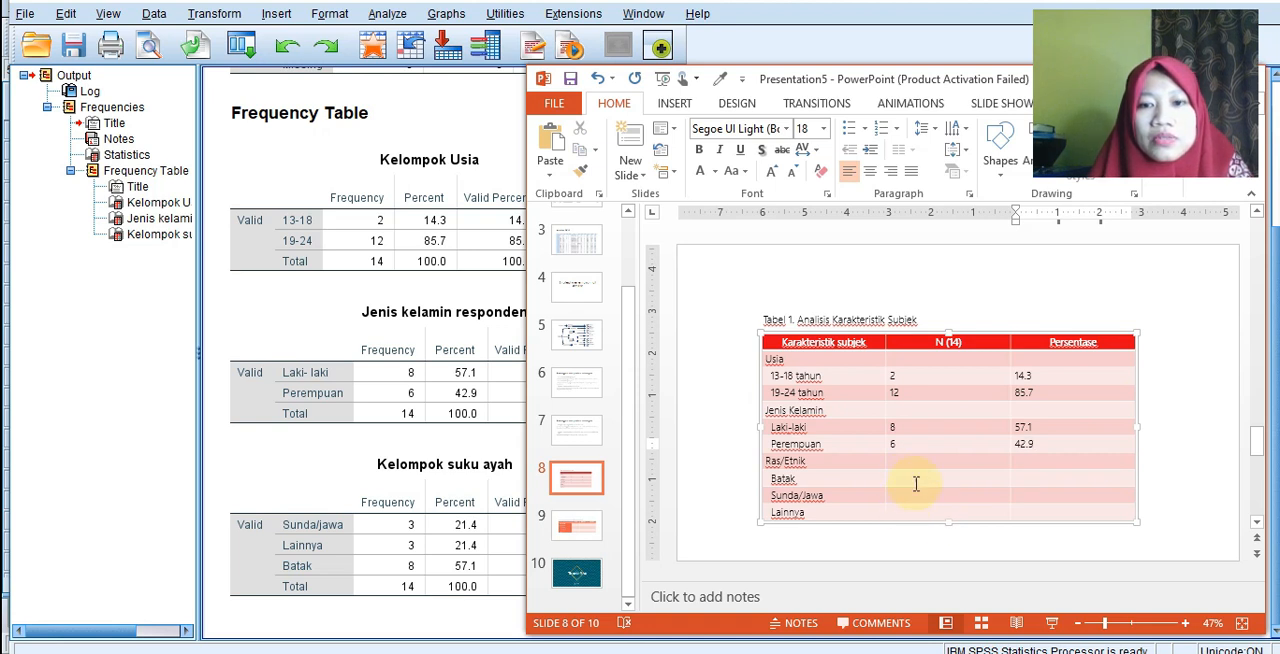
Fill the first two Ras/Etnik rows of the table: 8 and 57.1 for Batak, 3 and 21.4 for Sunda/Jawa.
left_click(914, 478)
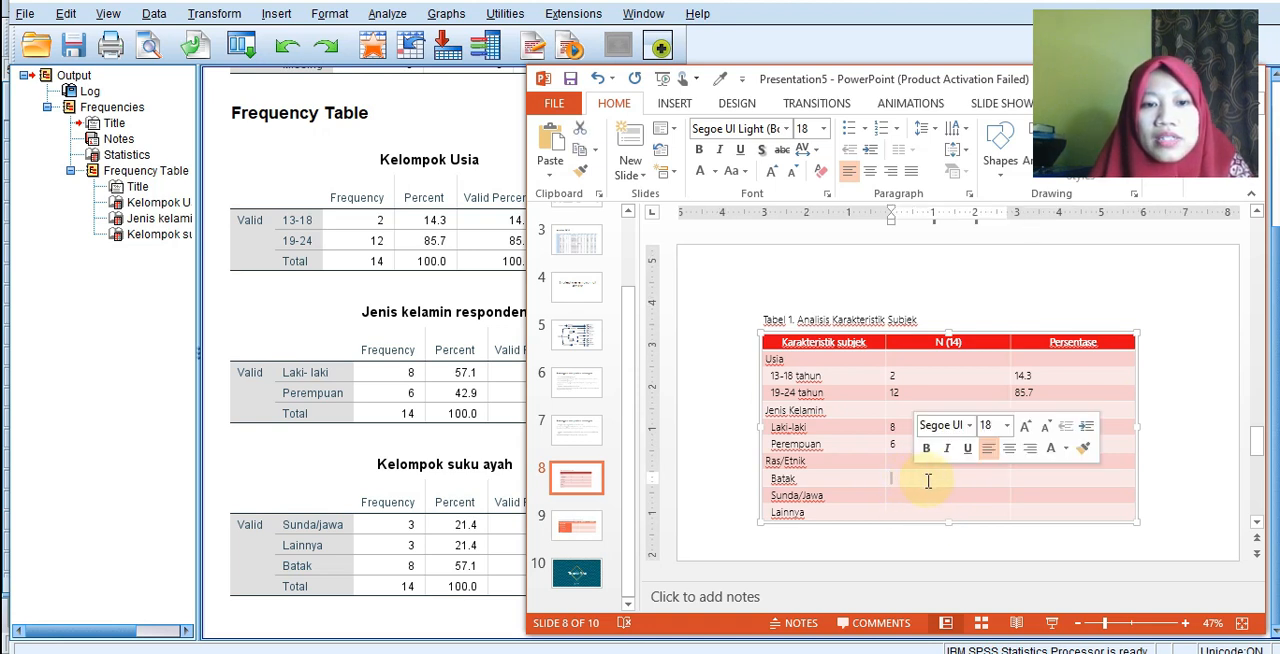
type("8")
key("Tab")
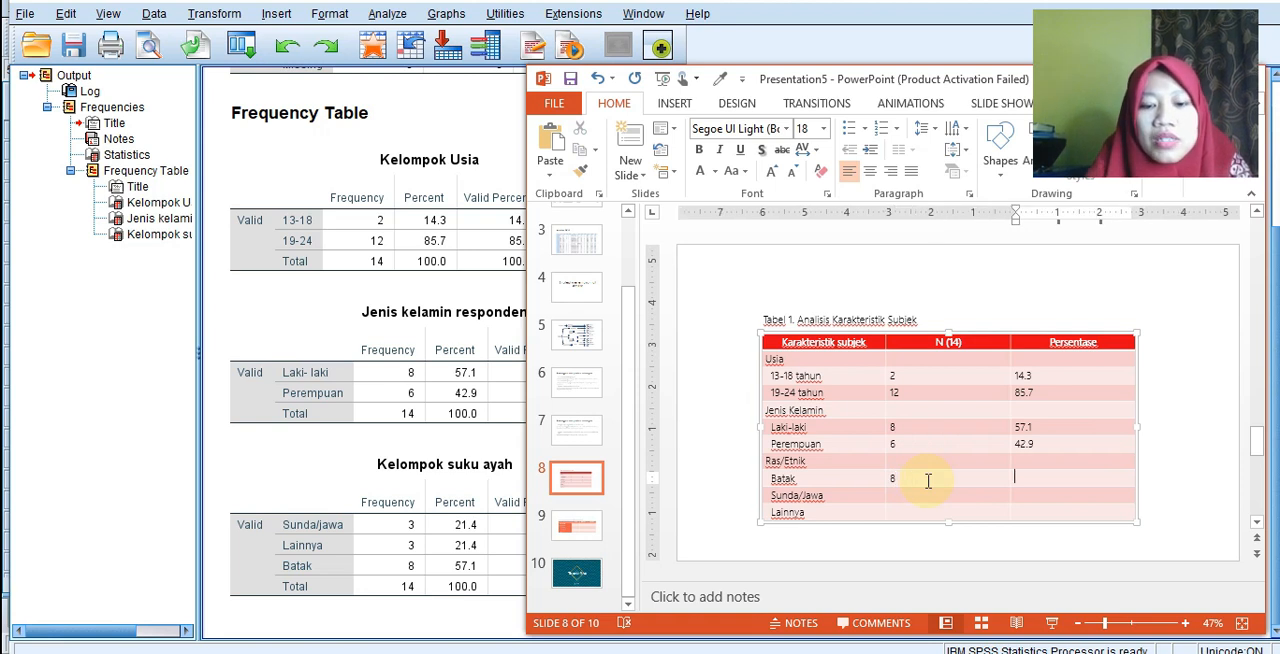
type("57.1")
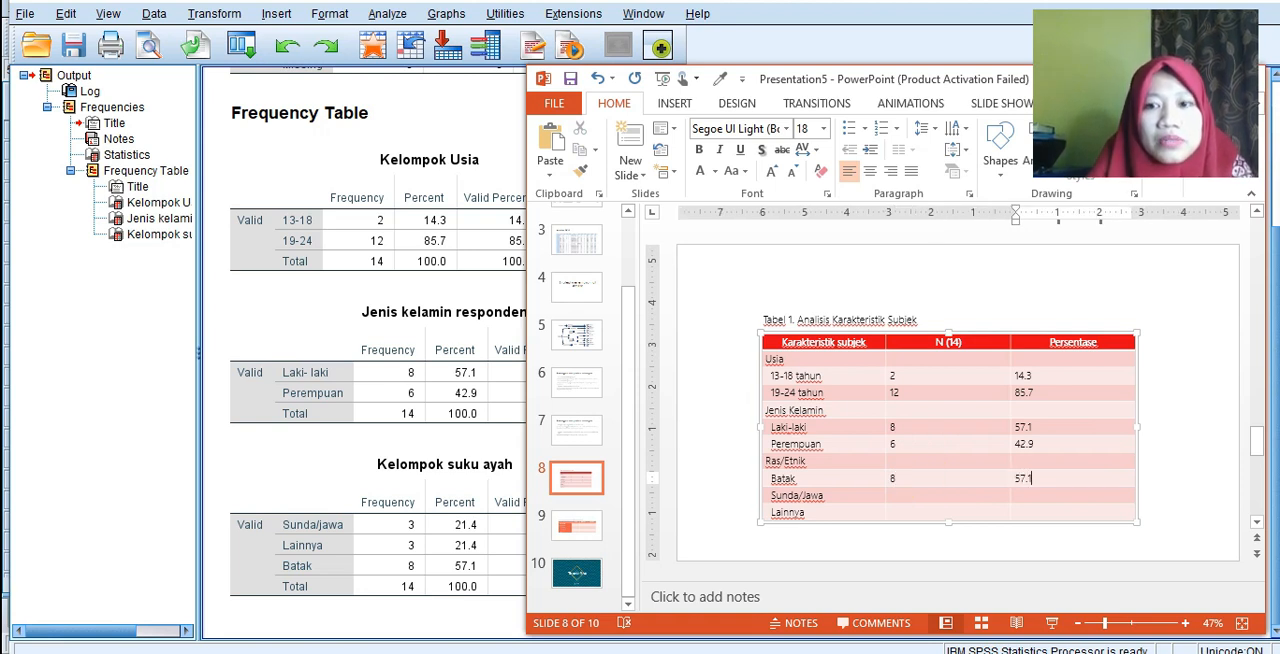
key("Down")
key("Left")
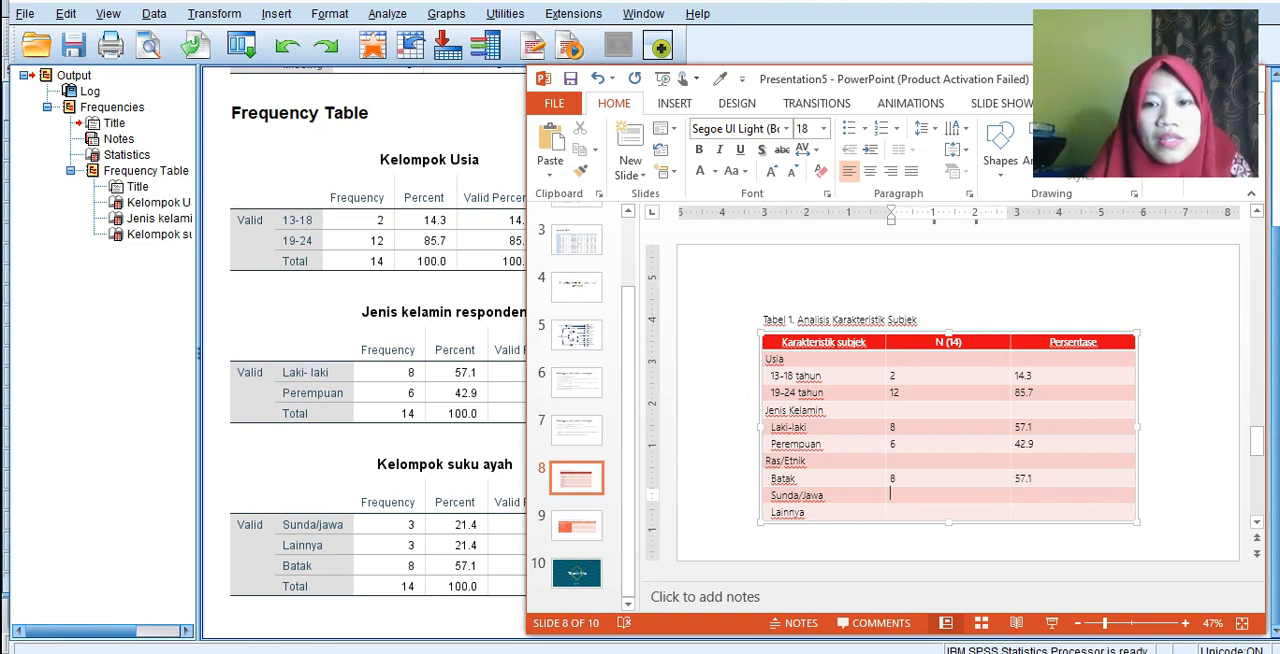
type("3")
key("Tab")
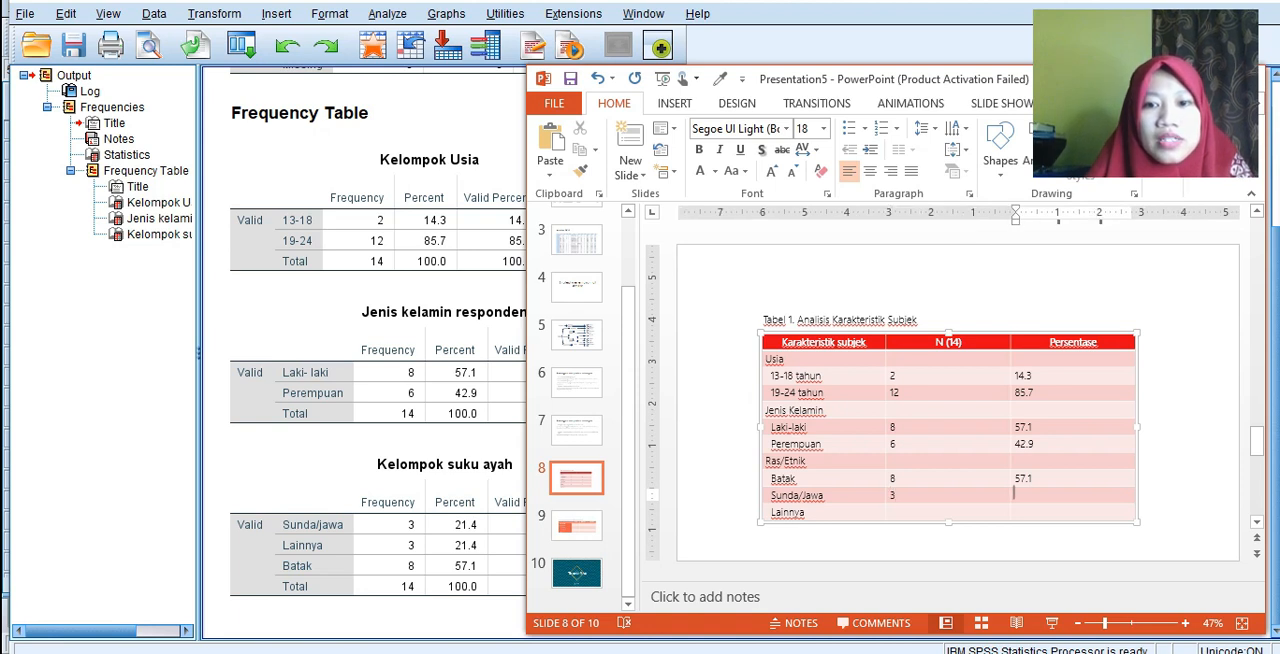
type("21.4")
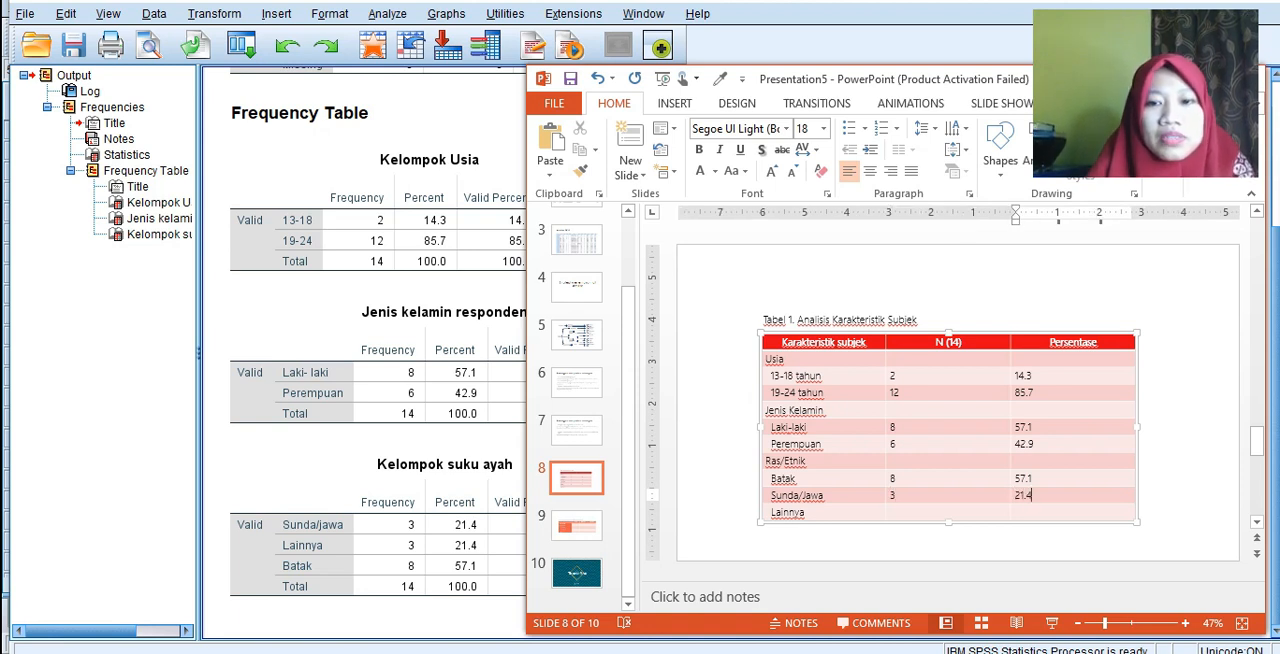
Fill the Lainnya row of the table with N 3 and percentage 21.4.
key("Down")
key("Left")
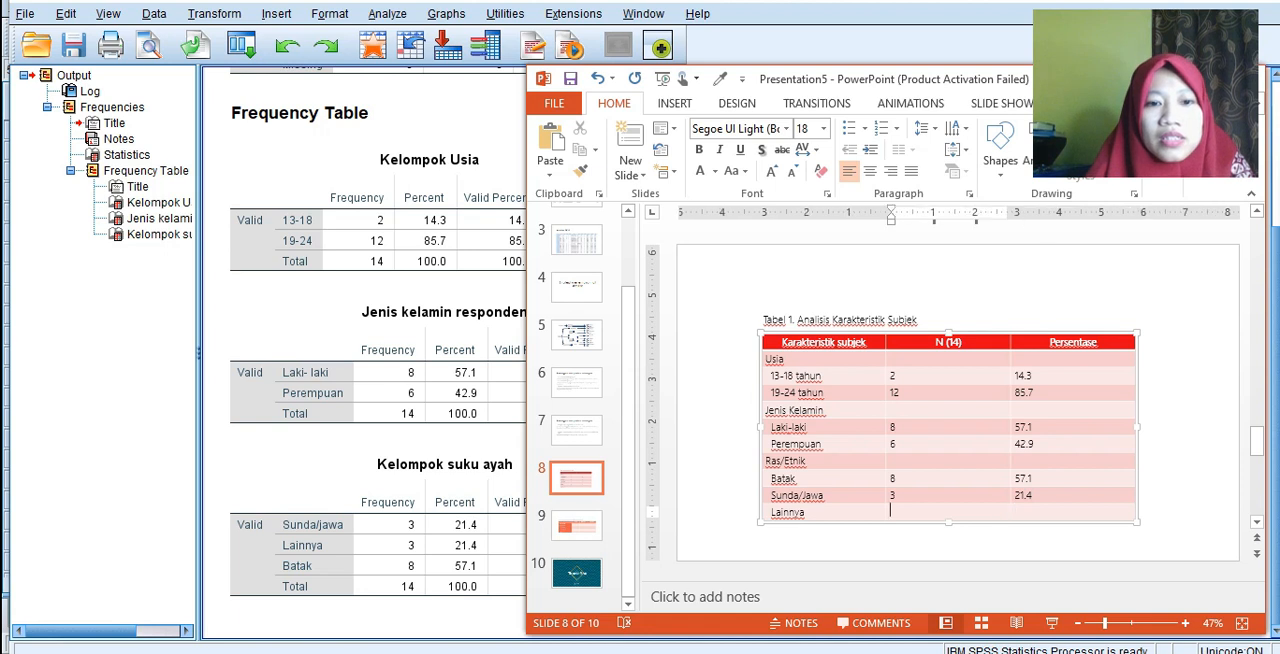
type("3")
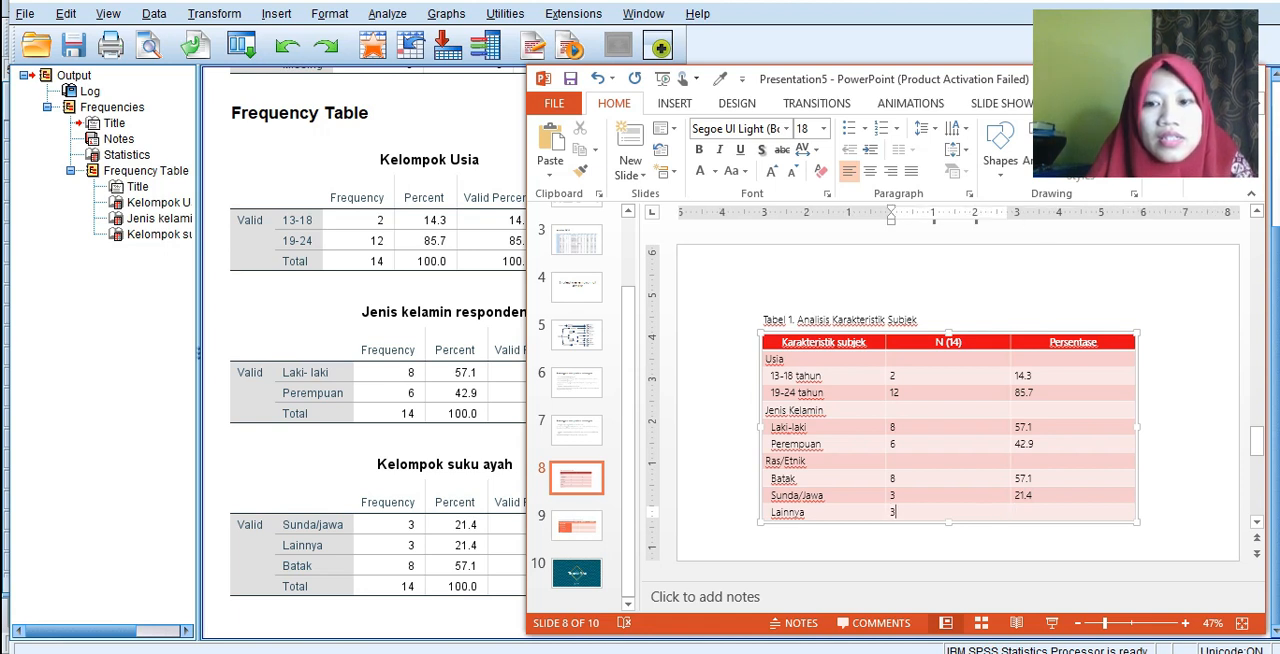
key("Tab")
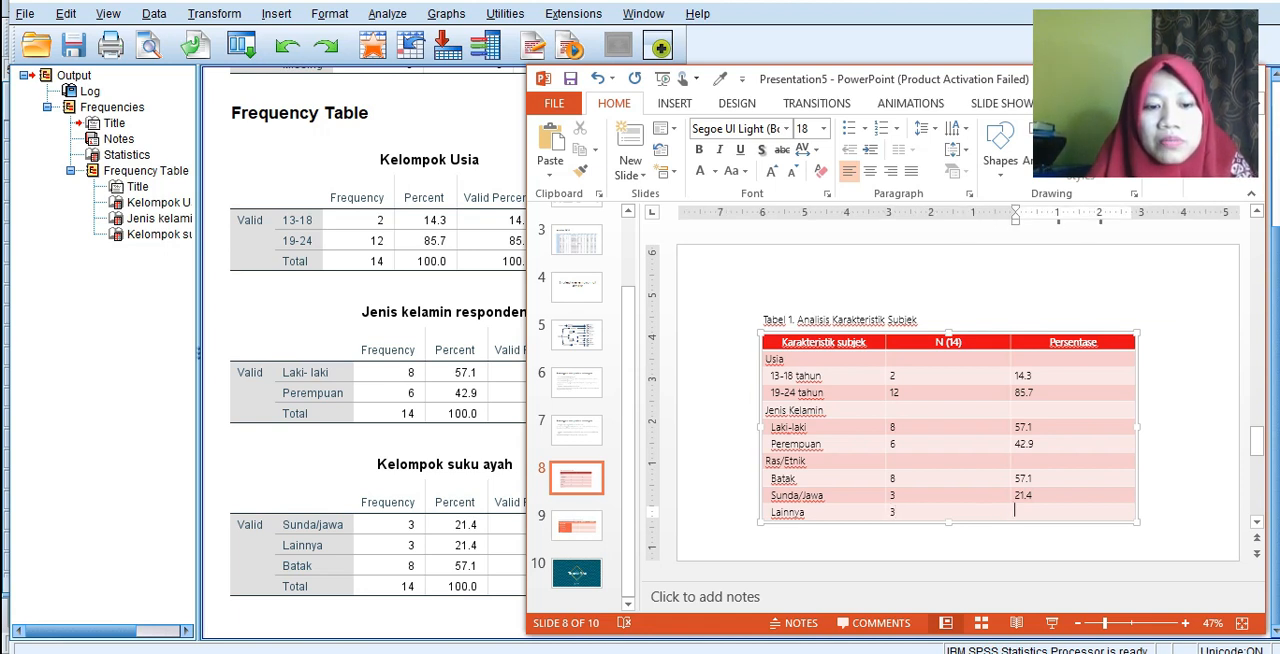
type("21.4")
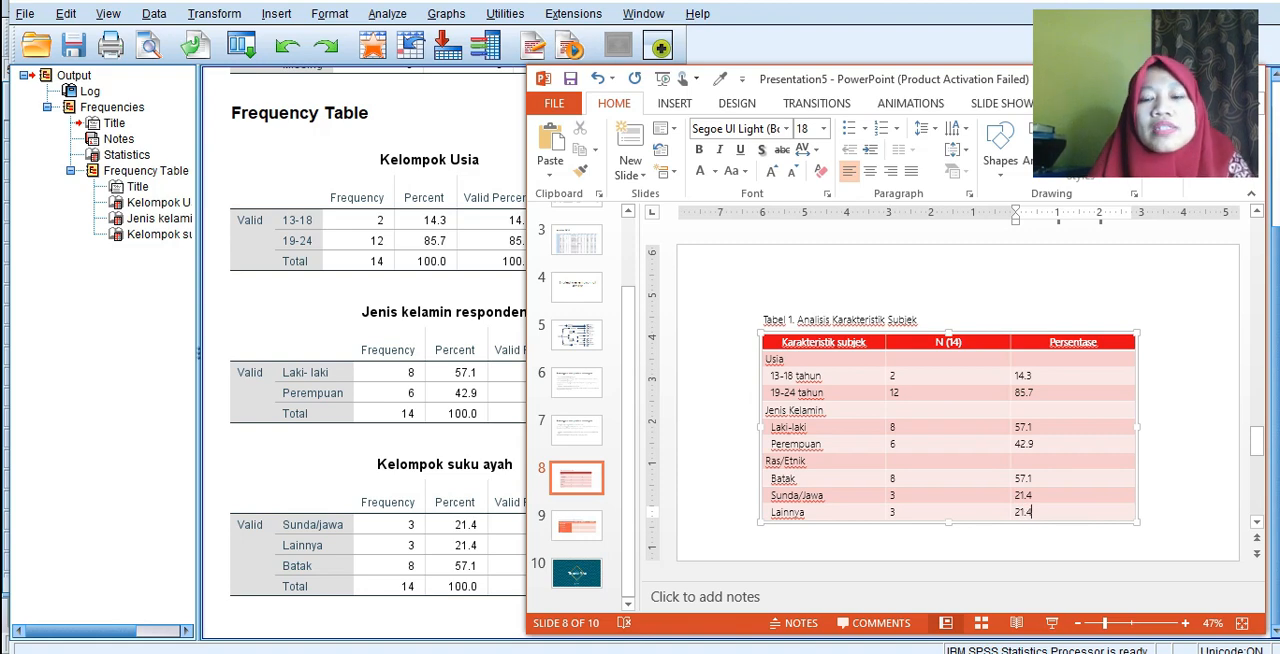
Enlarge the presentation window to full size, review the completed table and show the table on slide 9.
left_click_drag(770, 82, 448, 26)
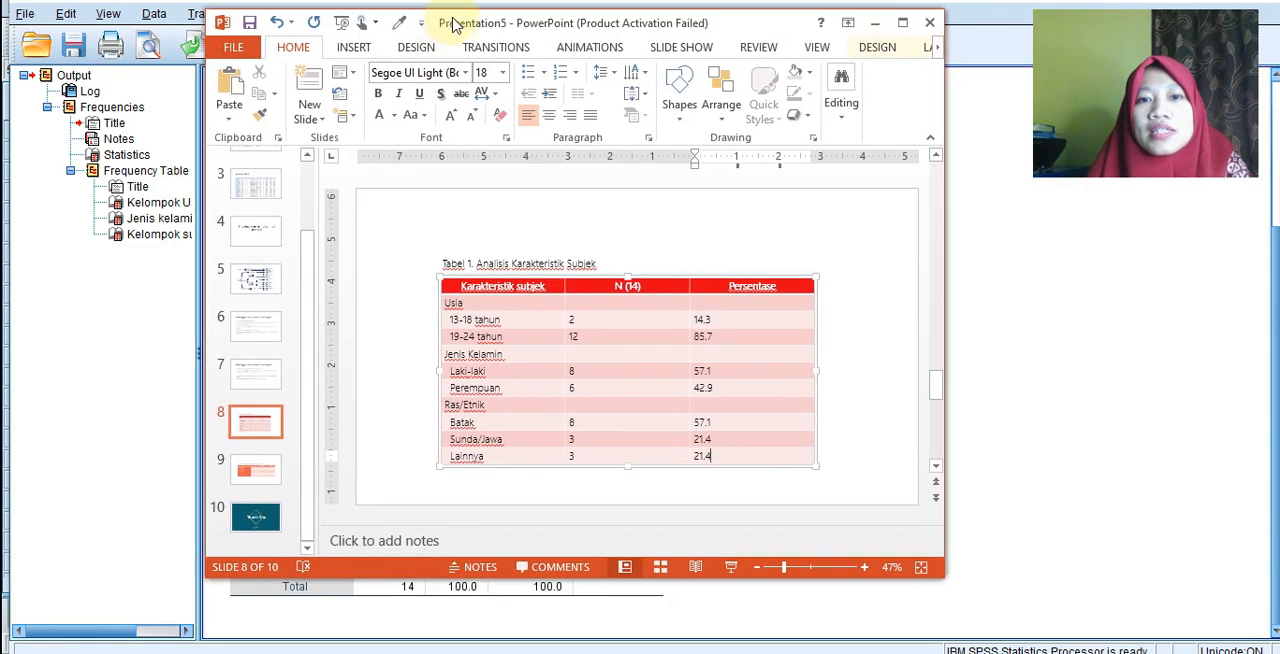
left_click(902, 22)
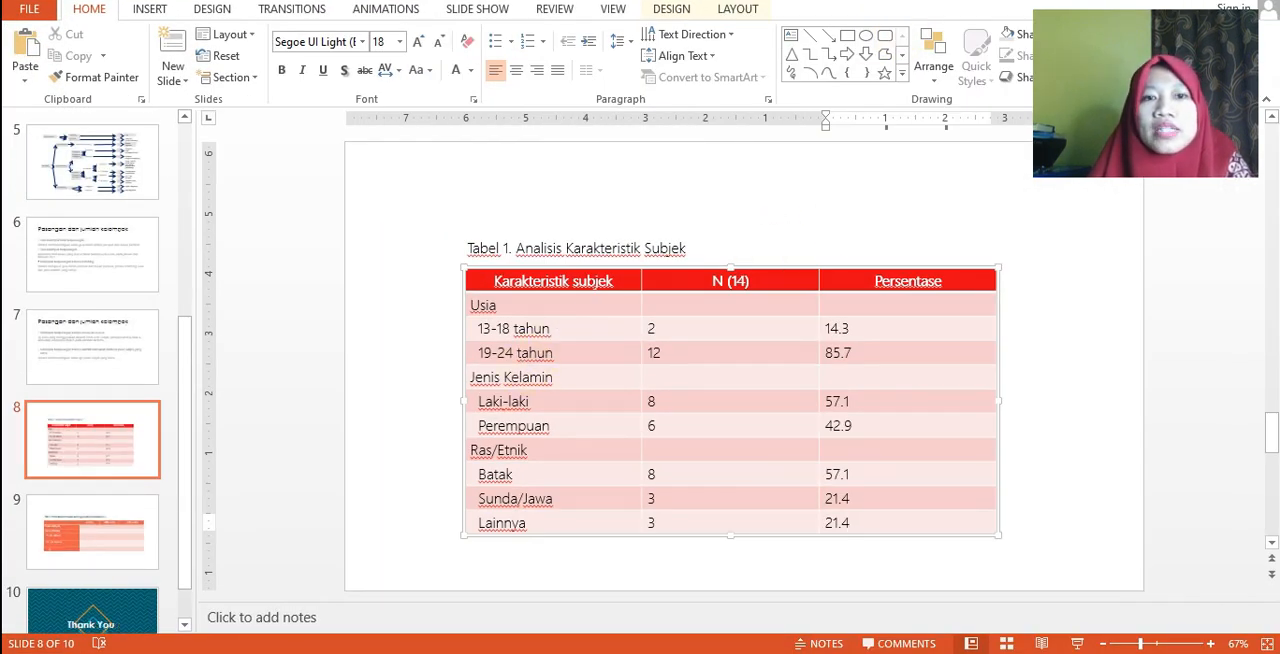
left_click(143, 528)
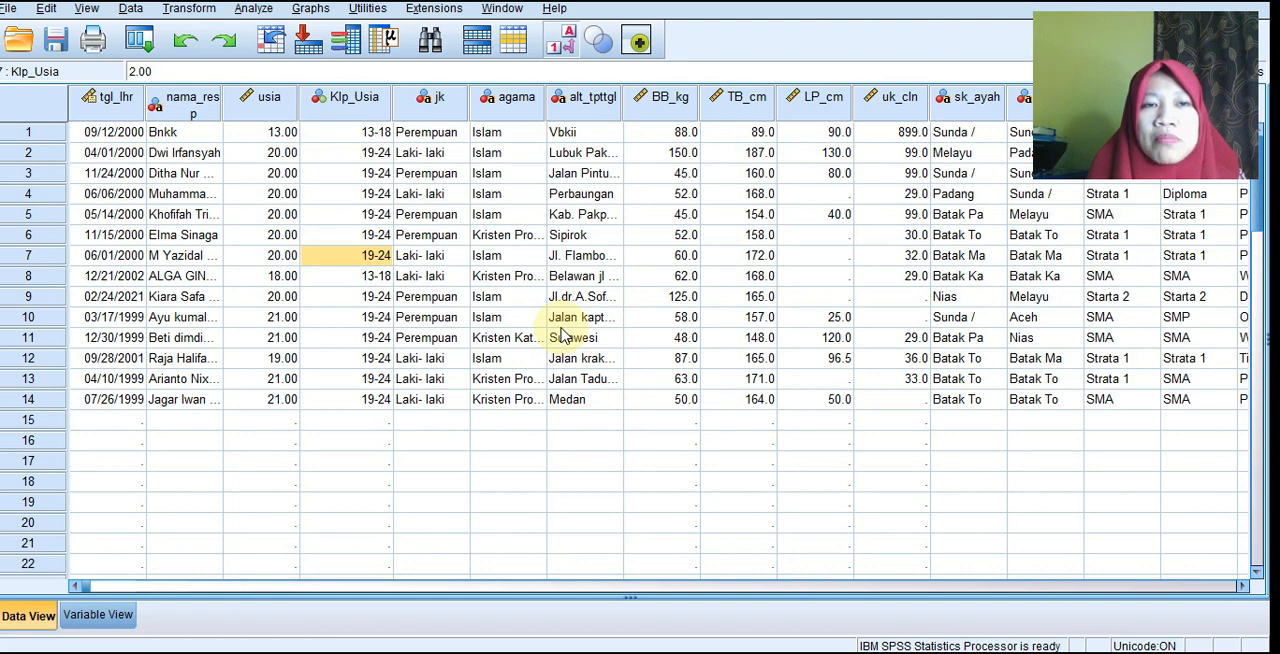
Start an Independent-Samples T Test on the SPSS data set with Berat badan terakhir as the test variable.
left_click(251, 10)
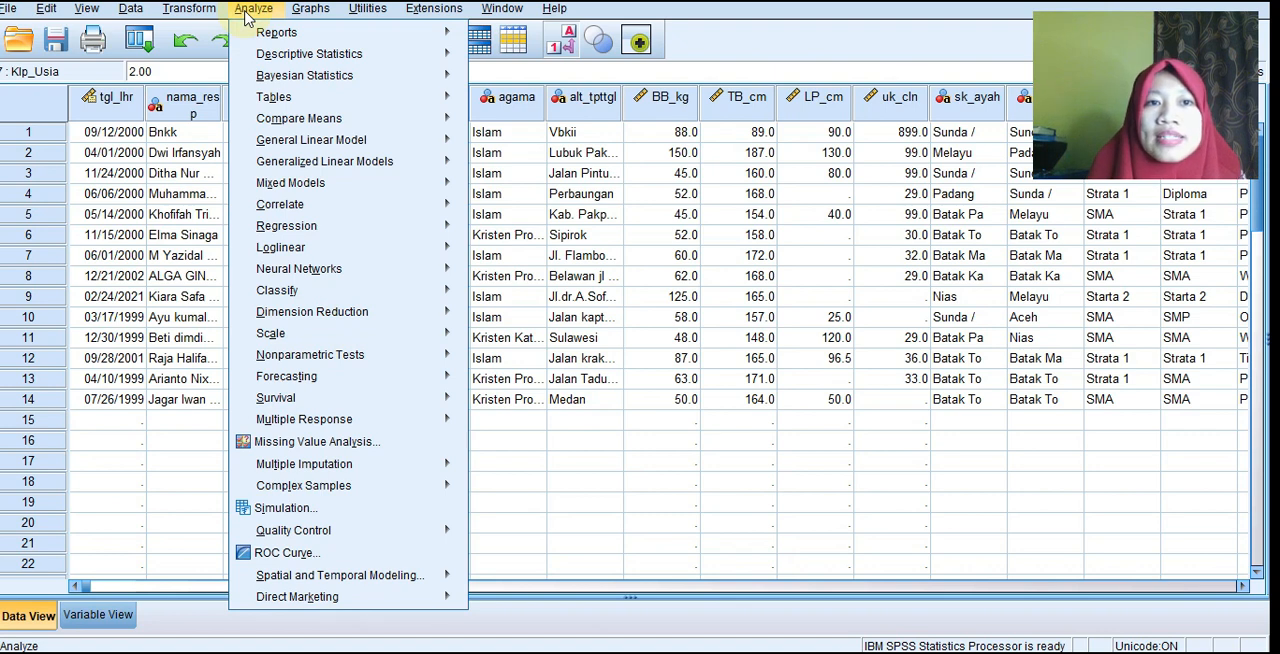
mouse_move(282, 58)
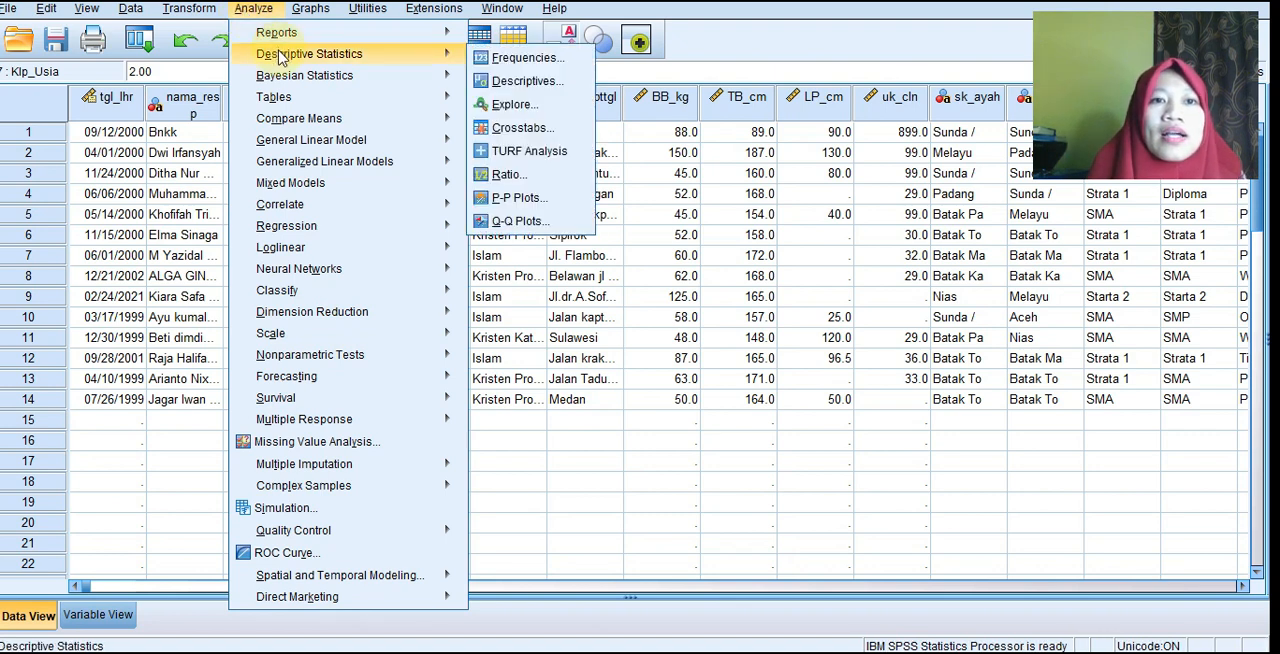
mouse_move(287, 122)
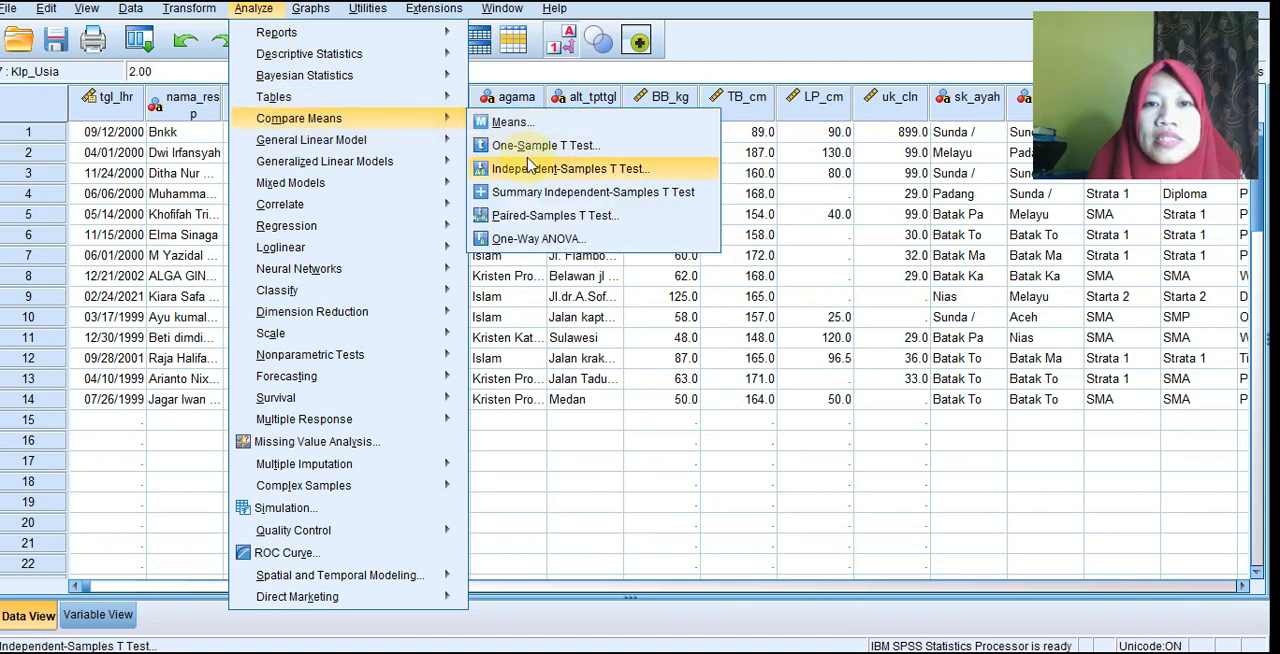
left_click(535, 175)
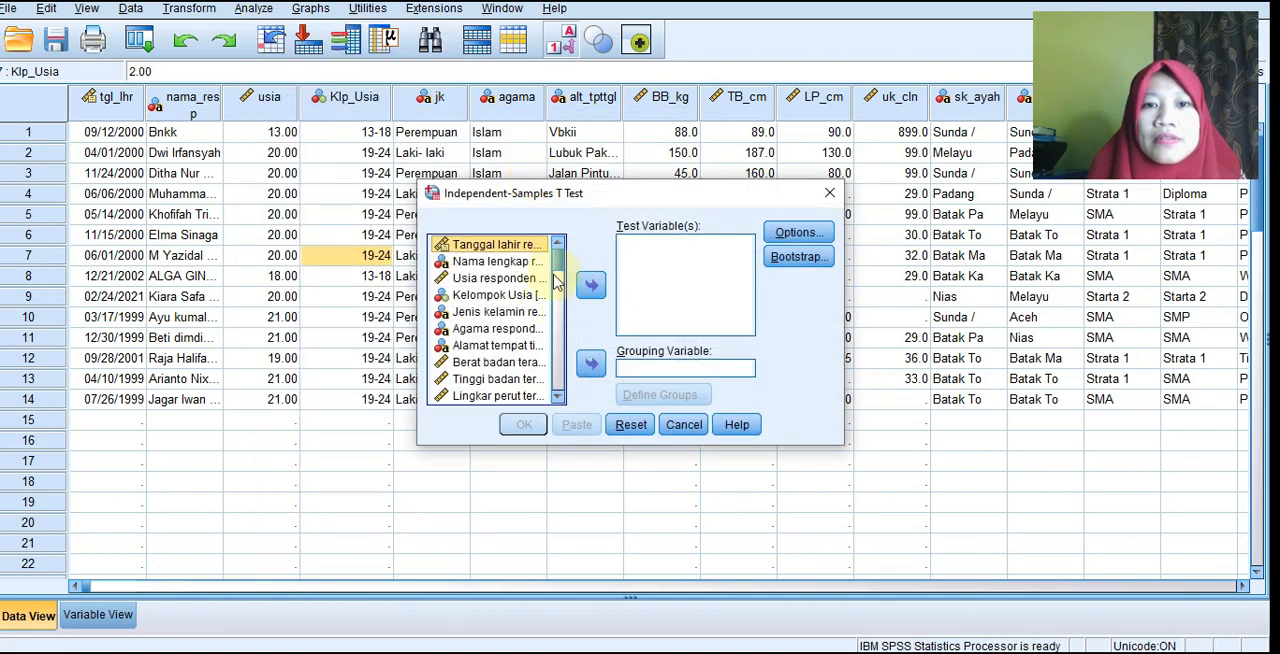
left_click(492, 366)
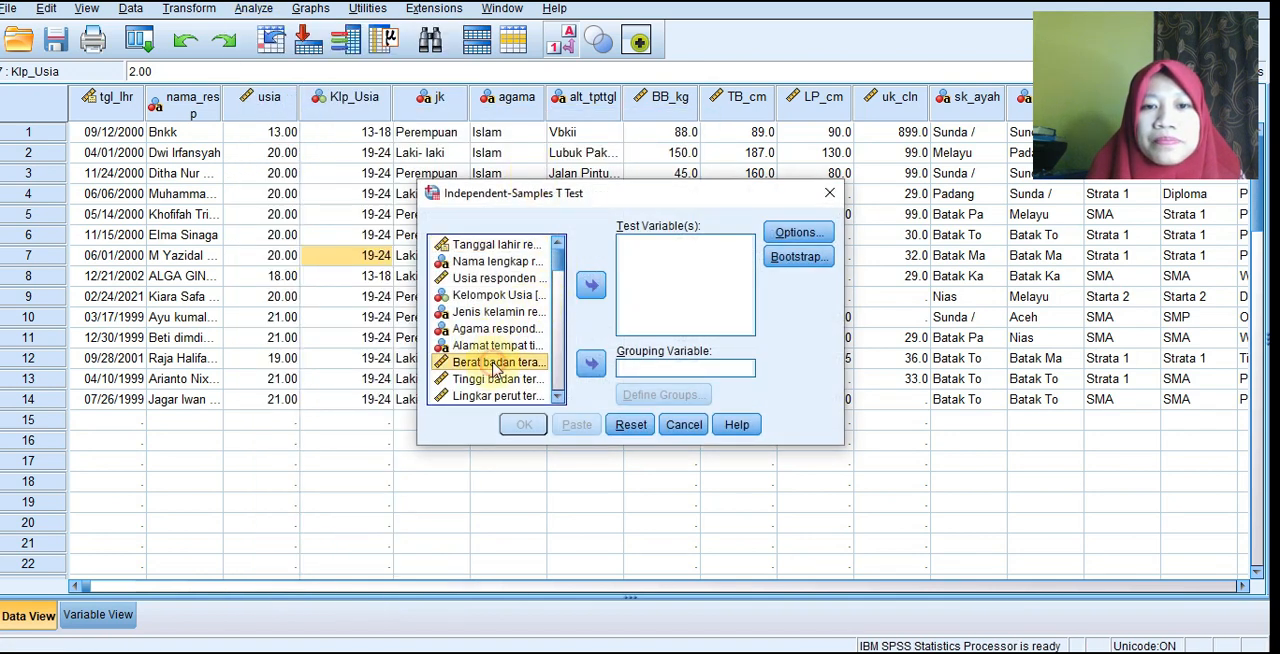
left_click(593, 286)
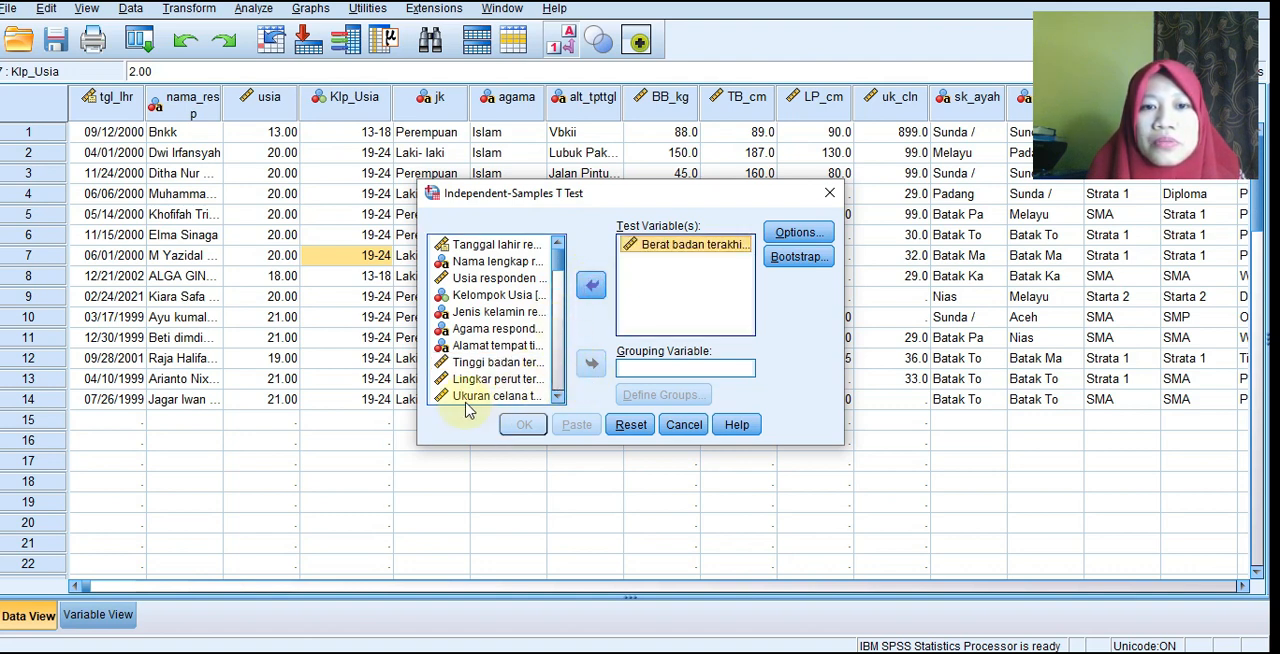
Set Kelompok Usia as the grouping variable of the Independent-Samples T Test.
left_click(495, 278)
left_click(495, 294)
left_click(591, 363)
Define the age groups by the specified values 1 and 2, and run the t test on body weight.
left_click(660, 398)
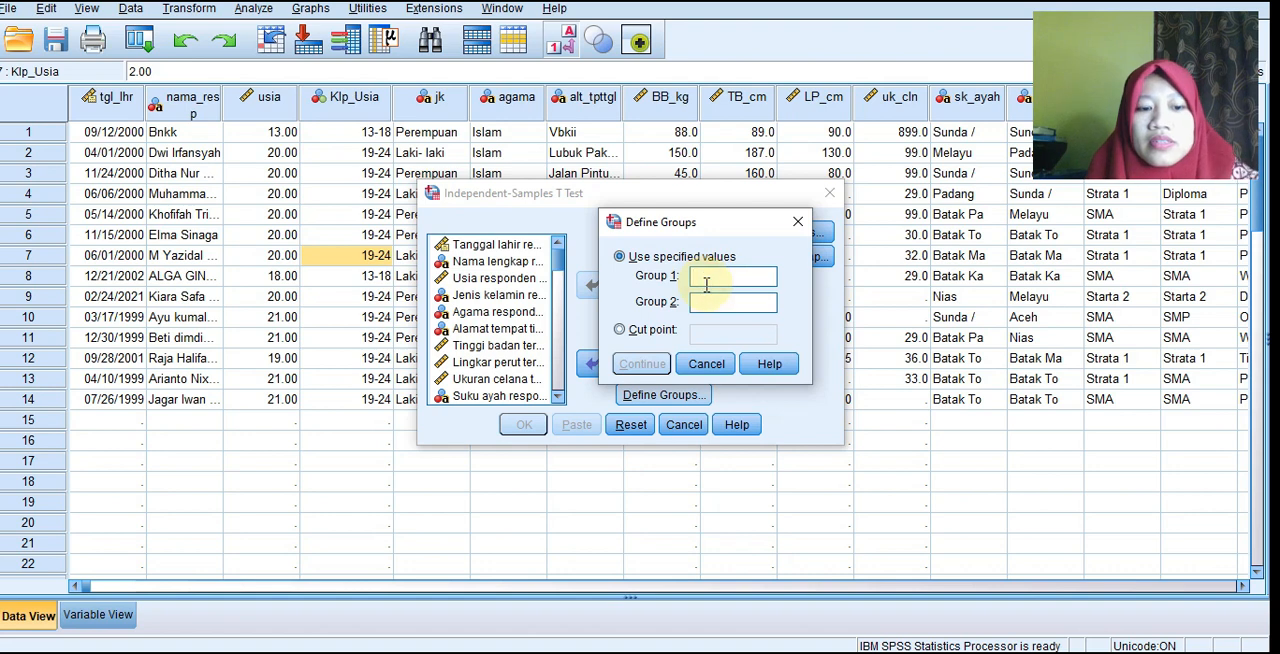
left_click(706, 278)
type("1")
left_click(702, 303)
type("2")
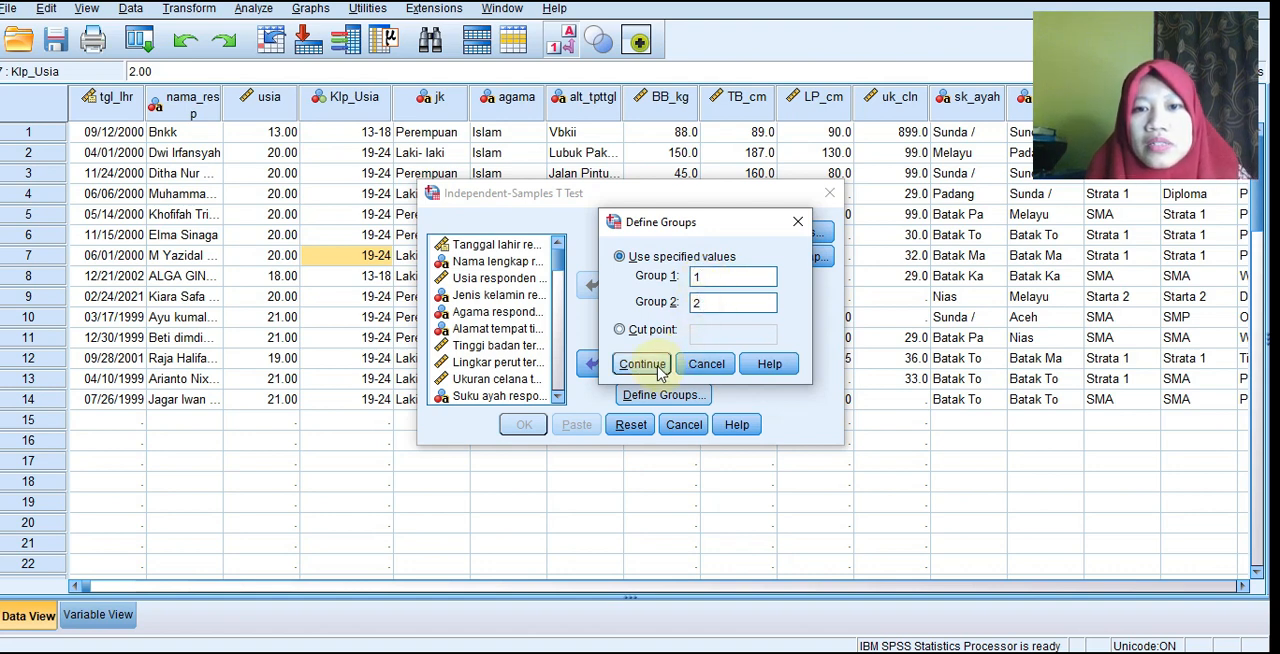
left_click(642, 364)
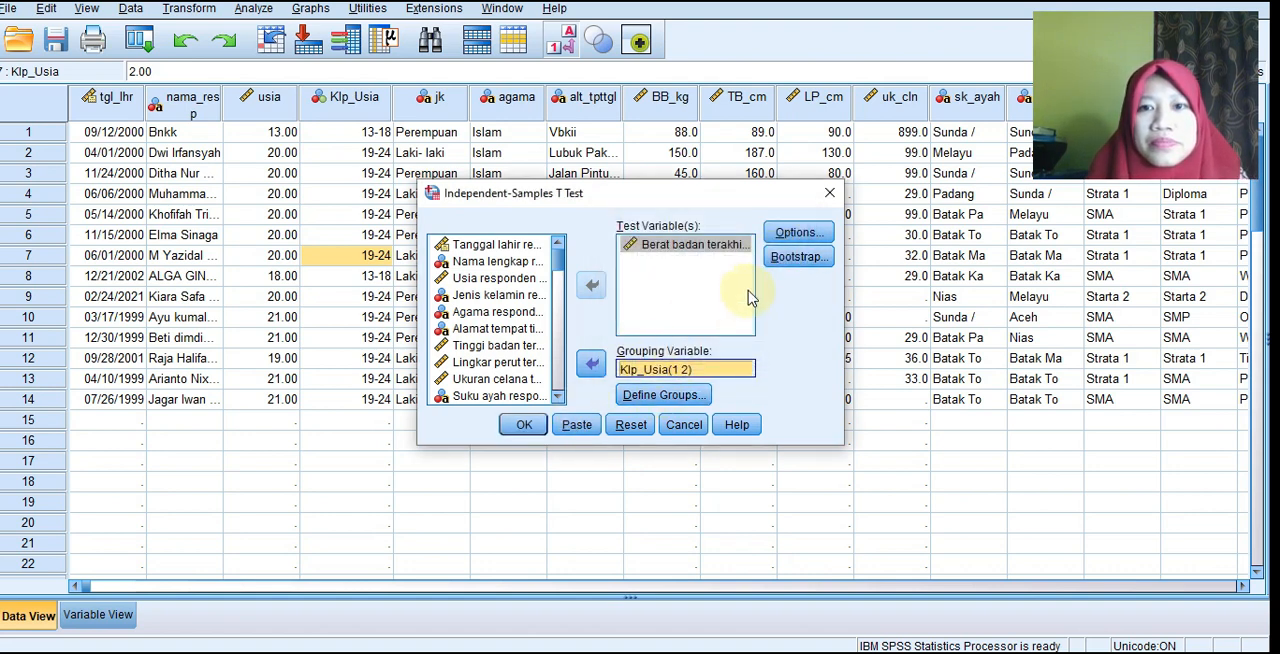
left_click(526, 425)
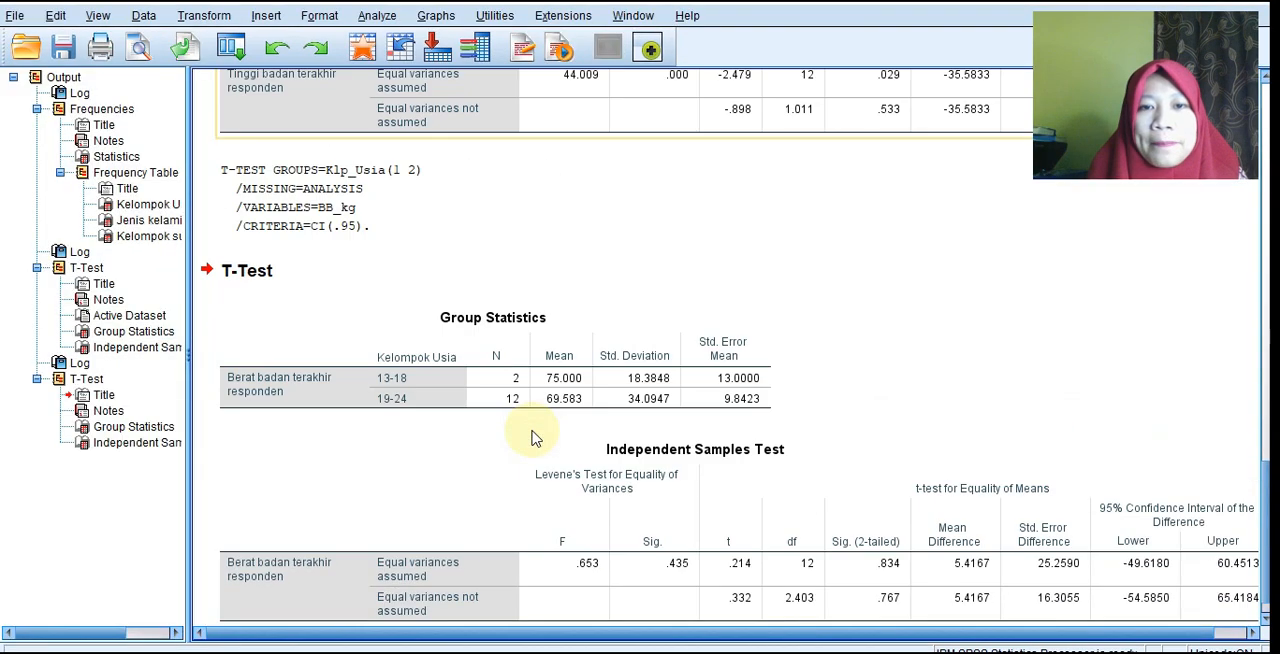
Review the Group Statistics and Independent Samples Test tables for Berat badan terakhir in the output.
left_click(523, 312)
scroll(551, 309, "down", 1)
left_click(329, 571)
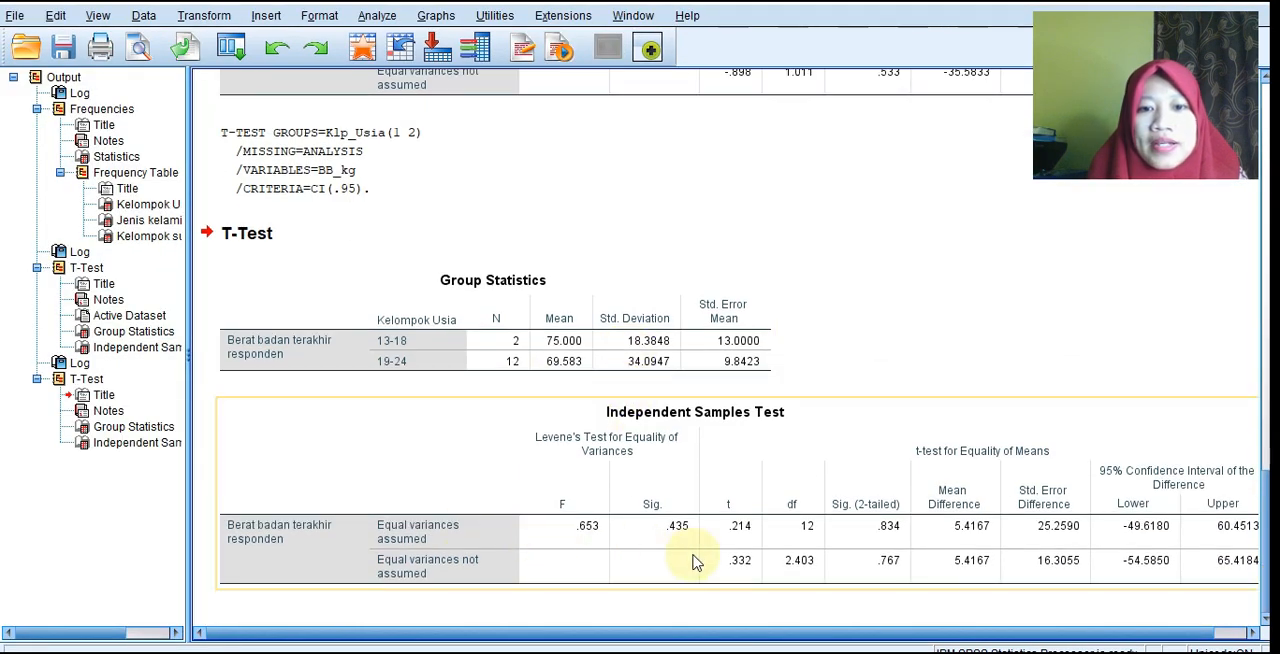
left_click(478, 375)
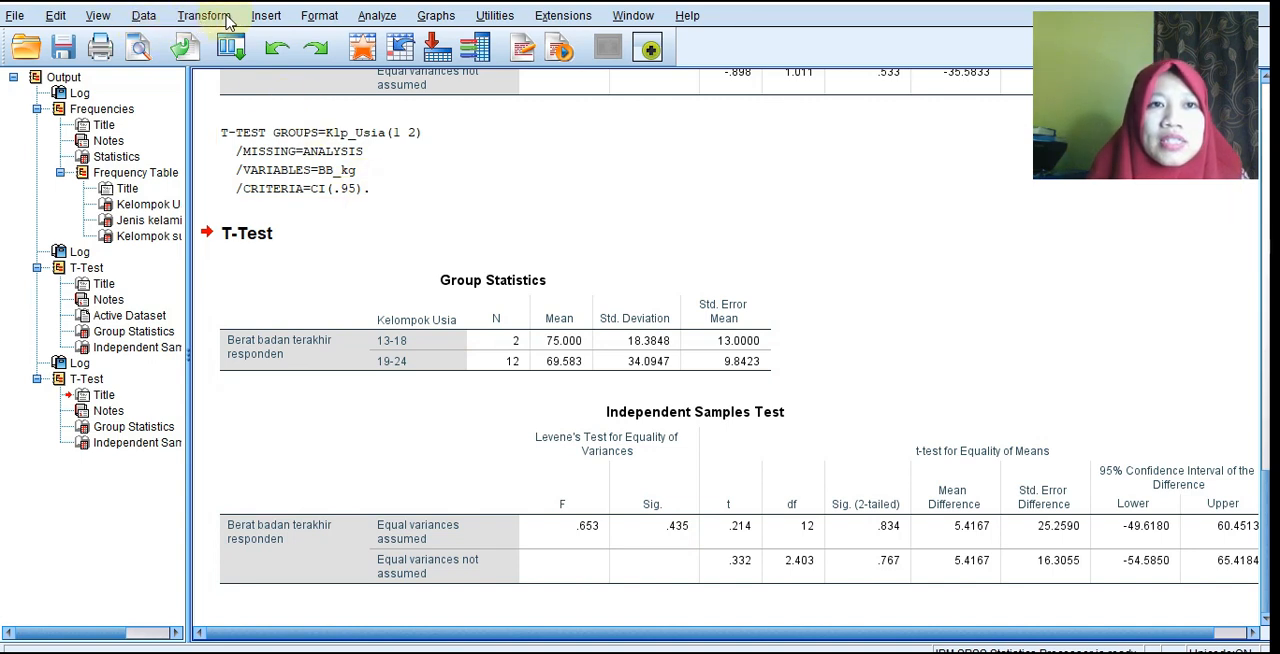
Run another Independent-Samples T Test by Klp_Usia(1 2), replacing Berat badan terakhir with Tinggi badan terakhir as the test variable.
left_click(378, 17)
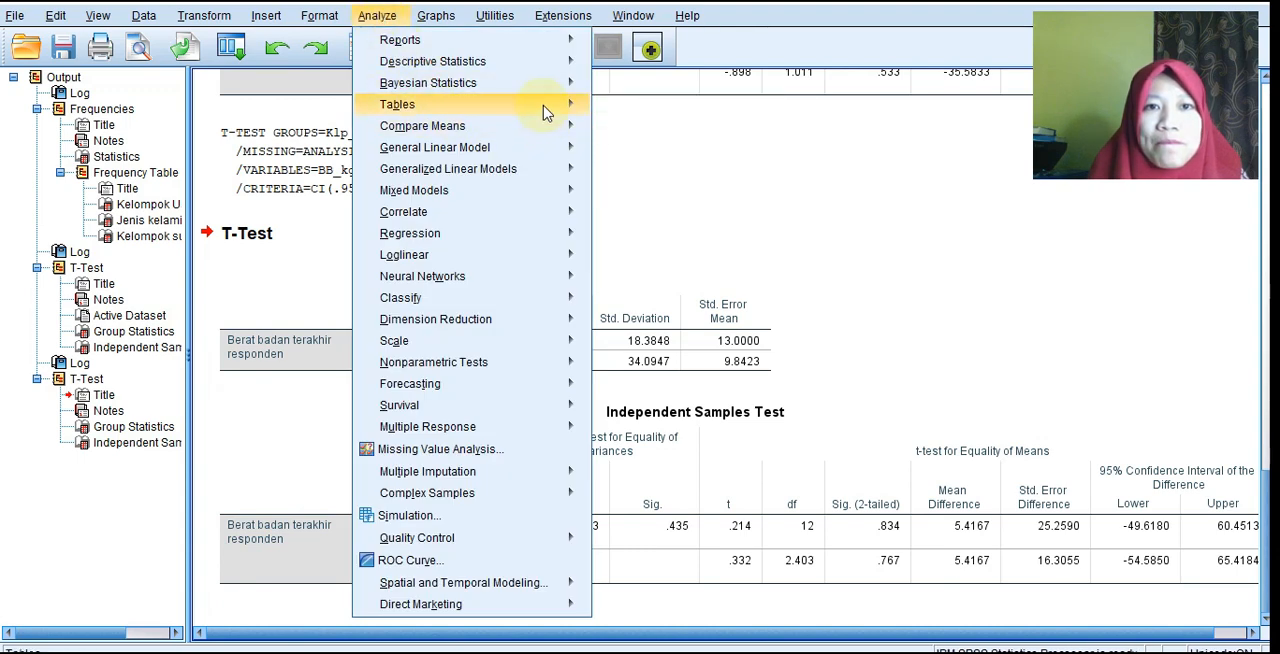
mouse_move(550, 133)
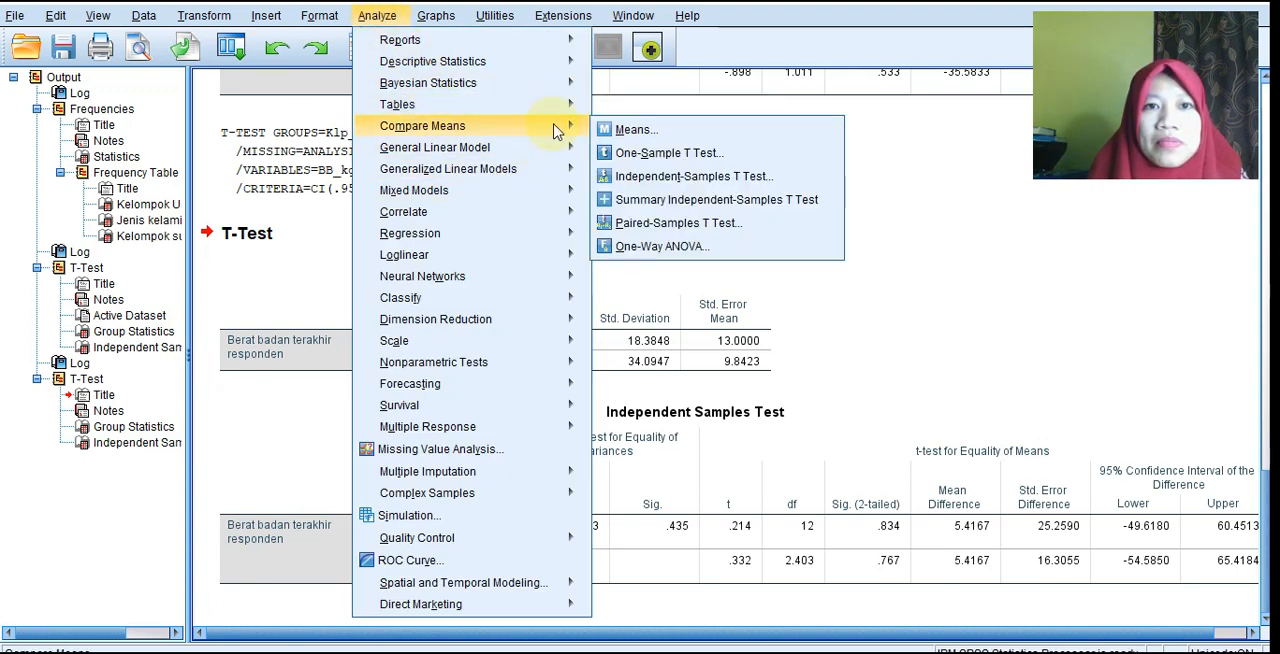
left_click(655, 177)
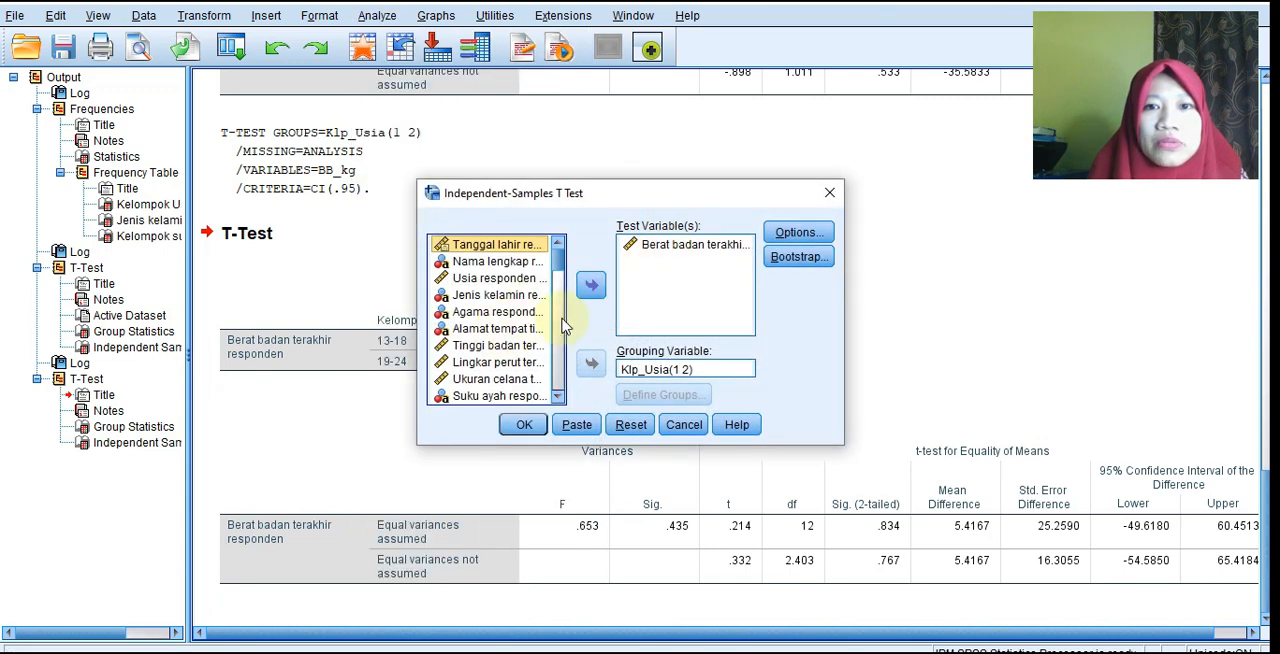
left_click(672, 247)
left_click(591, 285)
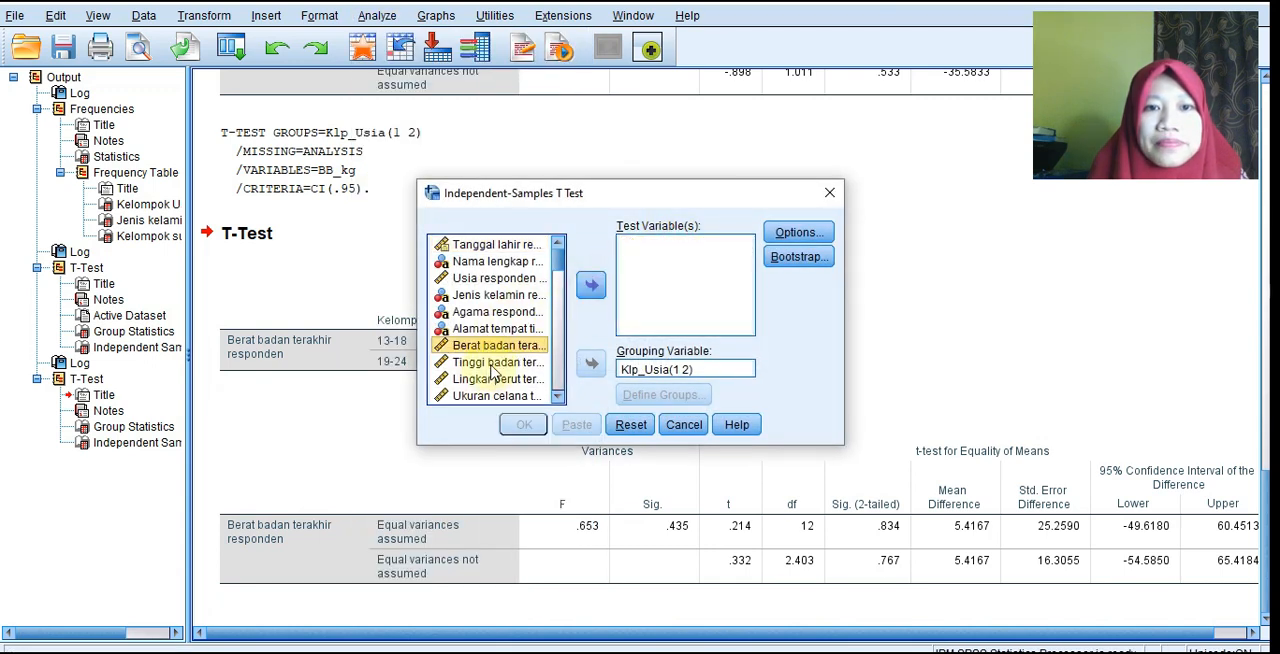
left_click(491, 365)
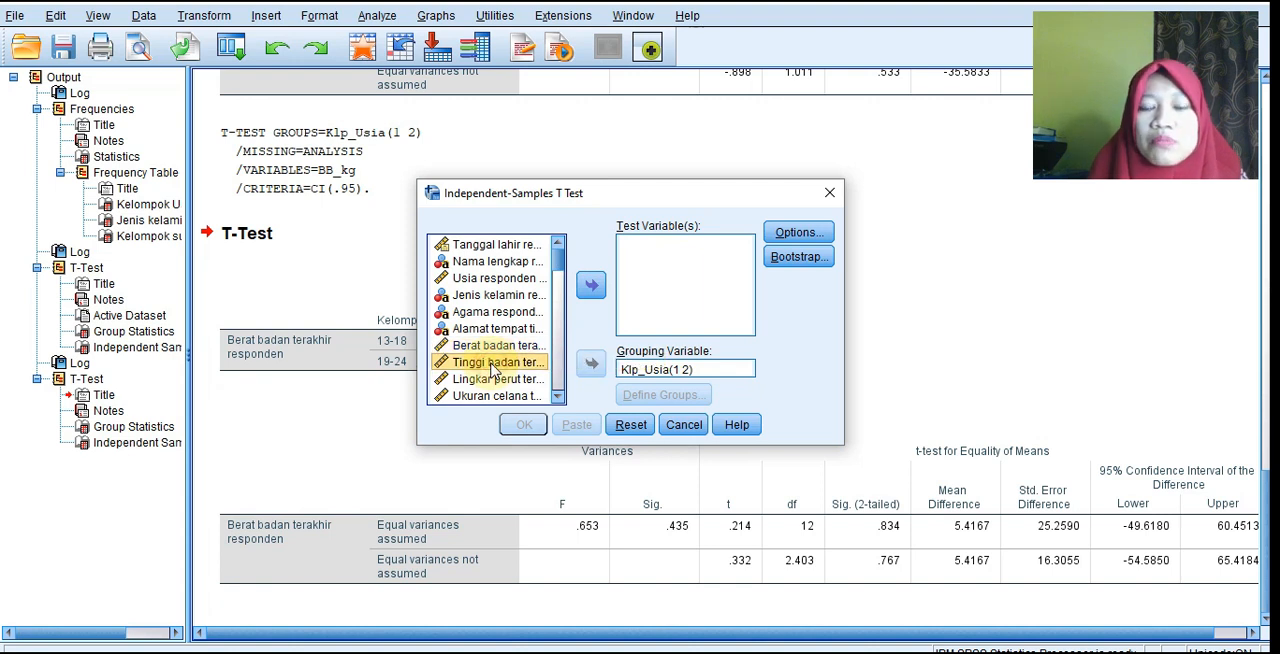
left_click(589, 288)
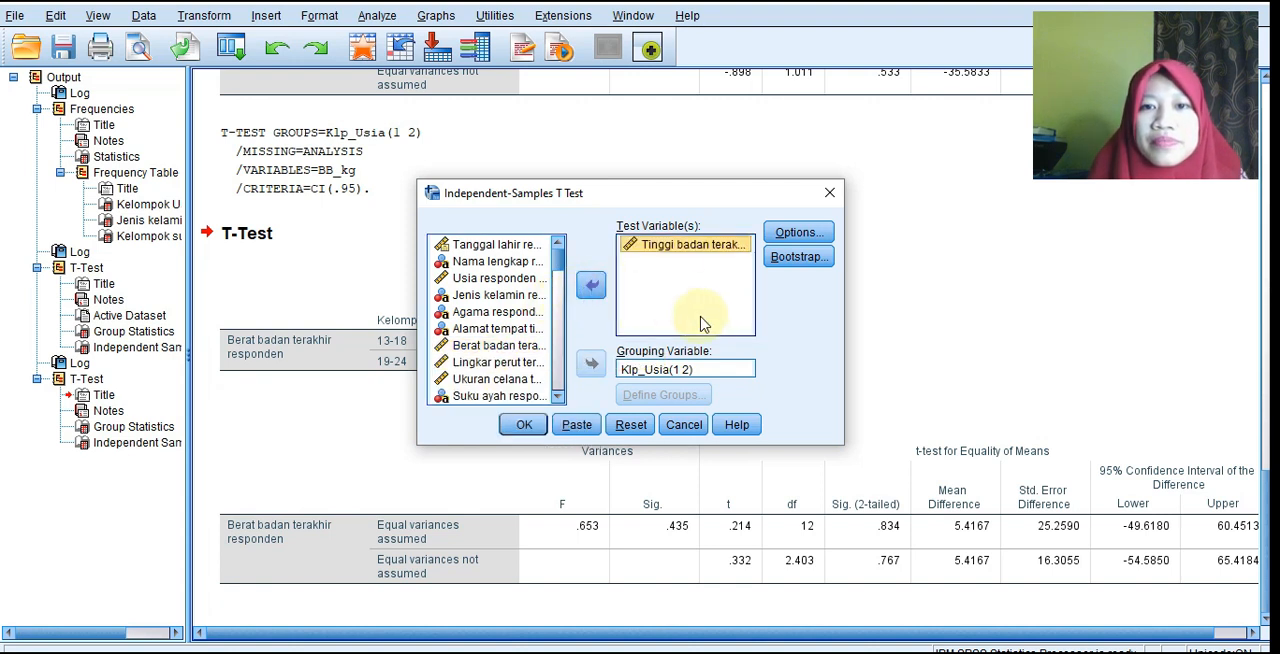
left_click(524, 425)
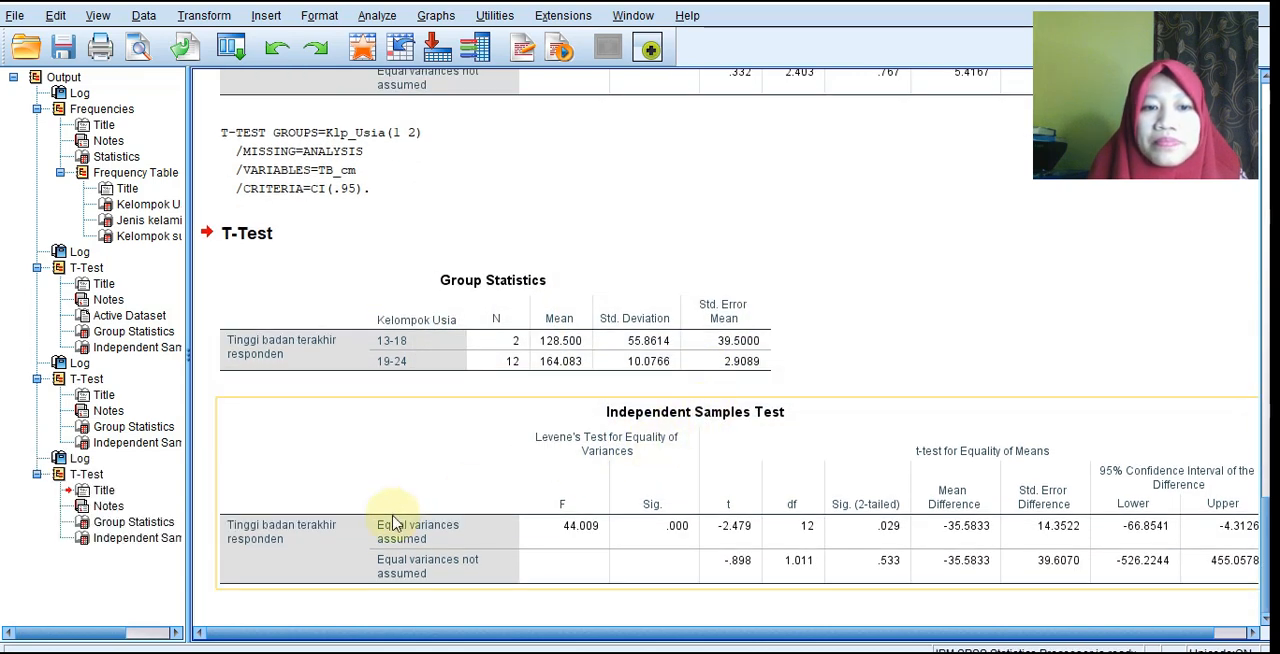
Examine the body weight test's variance and two-tailed significance values, and the Group Statistics table for height.
scroll(450, 445, "up", 5)
left_click(472, 296)
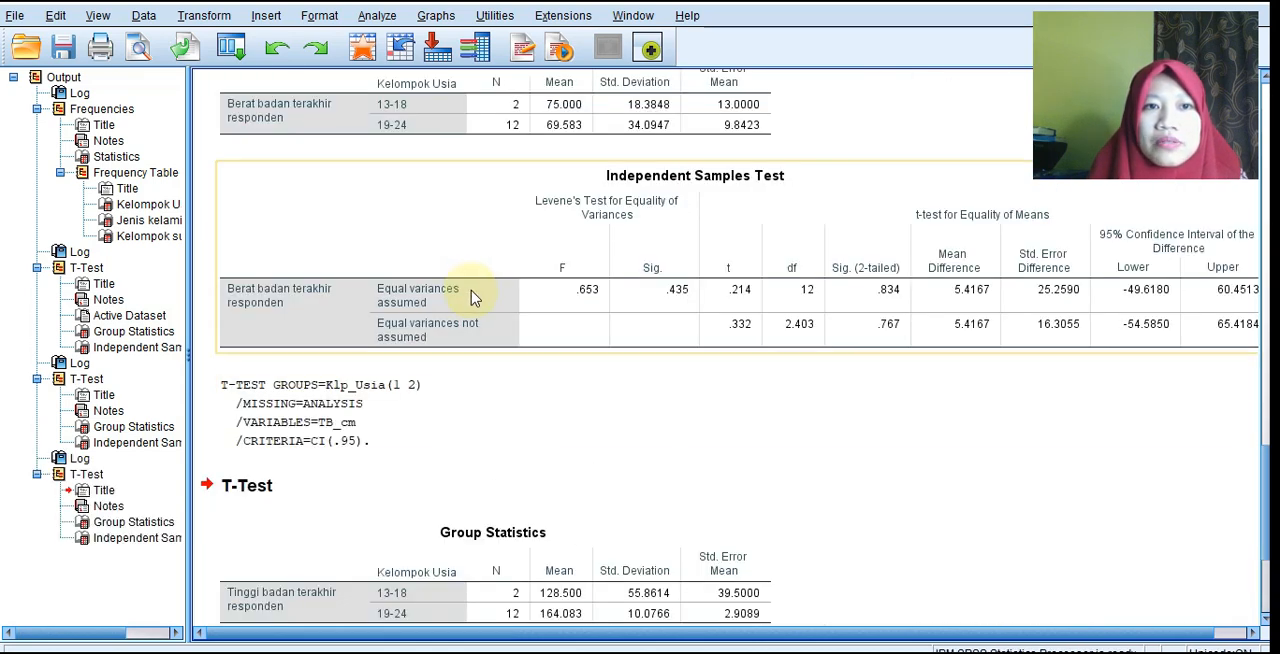
scroll(450, 278, "up", 2)
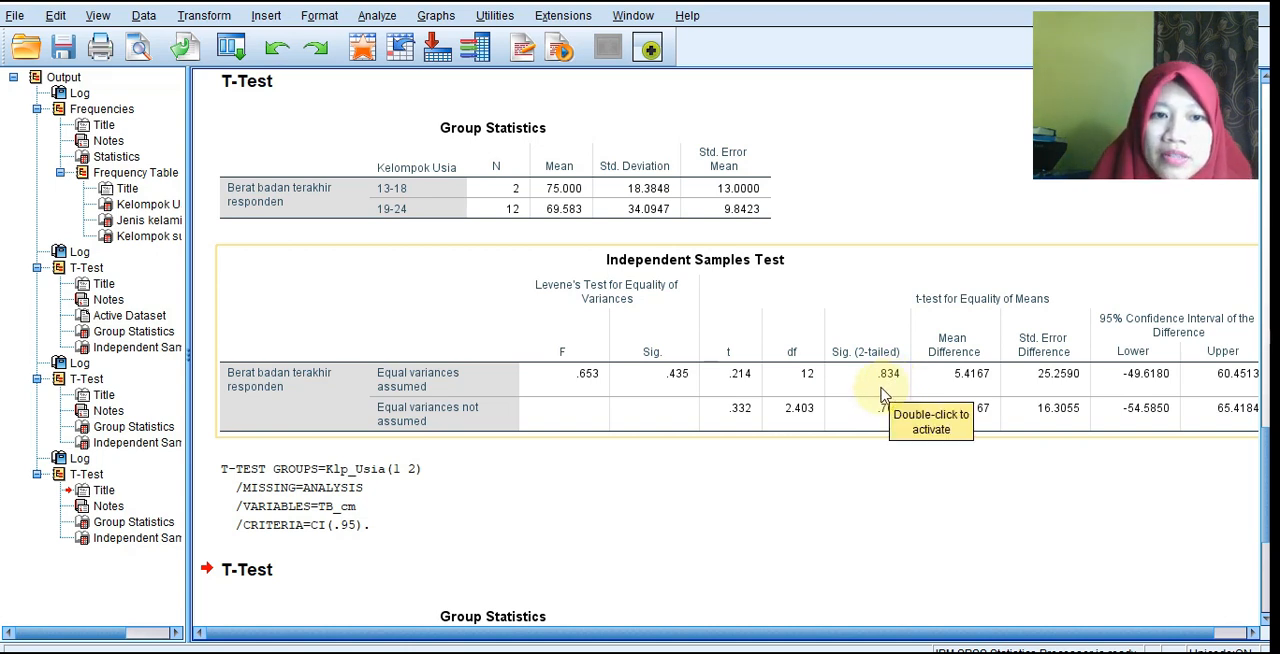
scroll(613, 512, "down", 6)
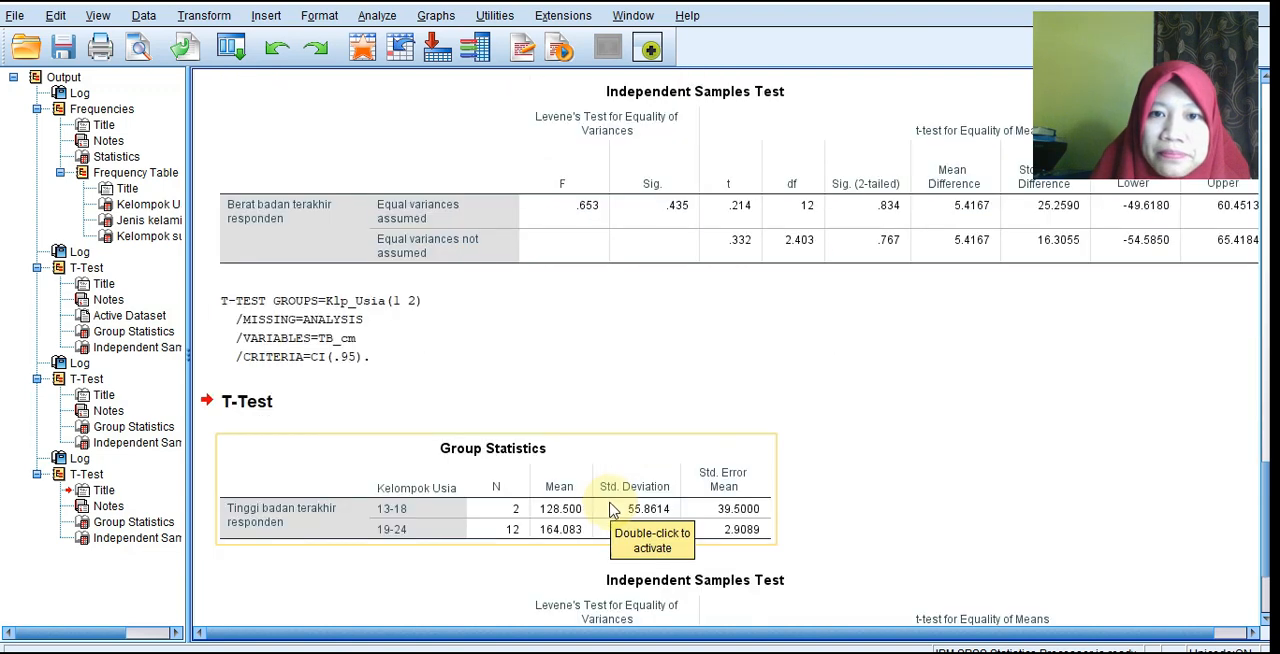